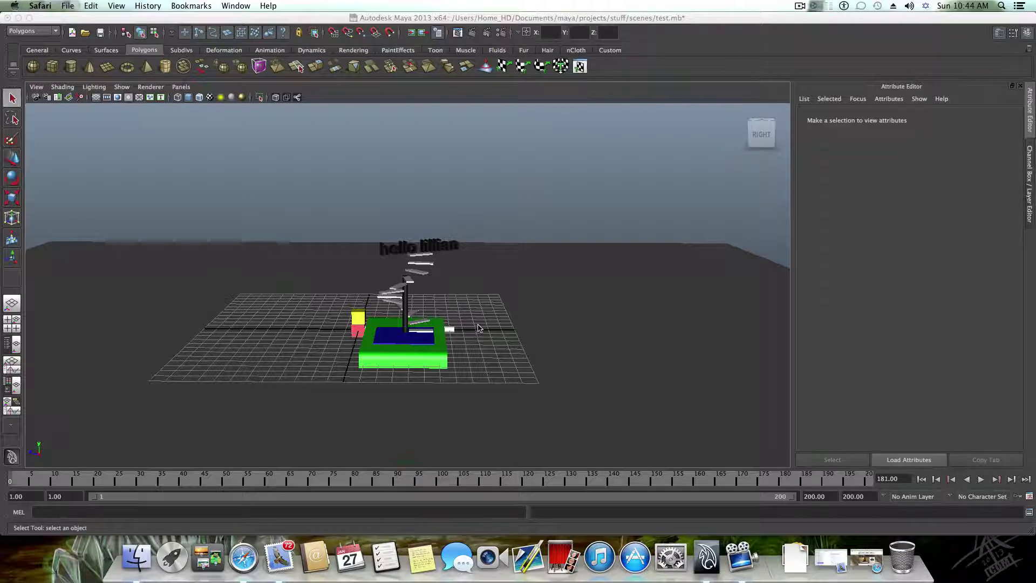
Play the finished animation from the first frame and examine the scene from several angles.
{"action": "mouse_move", "coordinate": [477, 330]}
{"action": "left_mouse_down", "text": "alt"}
{"action": "mouse_move", "coordinate": [470, 323]}
{"action": "mouse_move", "coordinate": [478, 323]}
{"action": "left_mouse_up", "text": "alt"}
{"action": "scroll", "coordinate": [478, 323], "scroll_direction": "up", "scroll_amount": 5}
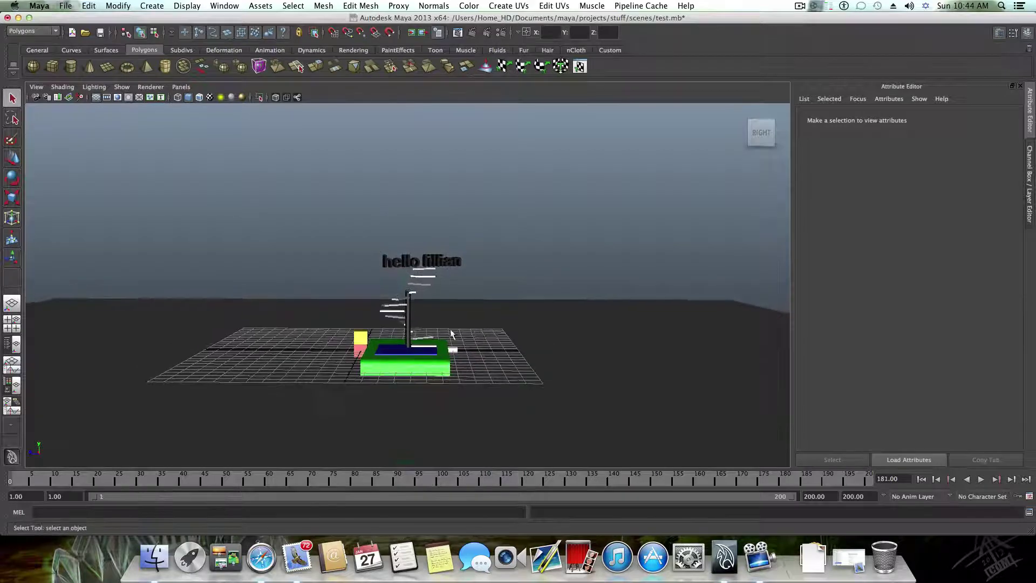
{"action": "left_click_drag", "start_coordinate": [521, 323], "coordinate": [506, 331], "text": "alt"}
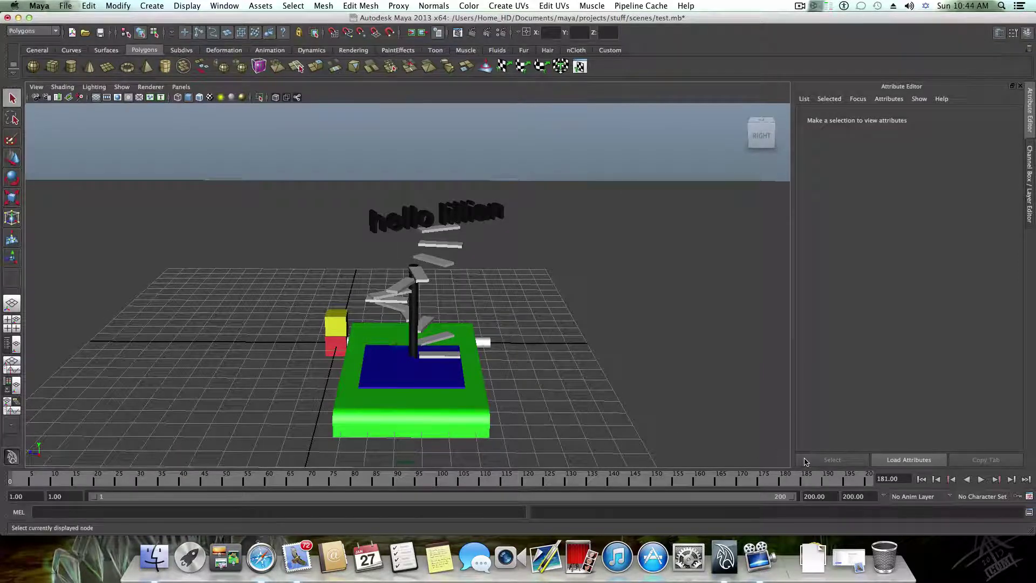
{"action": "left_click_drag", "start_coordinate": [311, 382], "coordinate": [334, 383], "text": "alt"}
{"action": "left_click", "coordinate": [920, 478]}
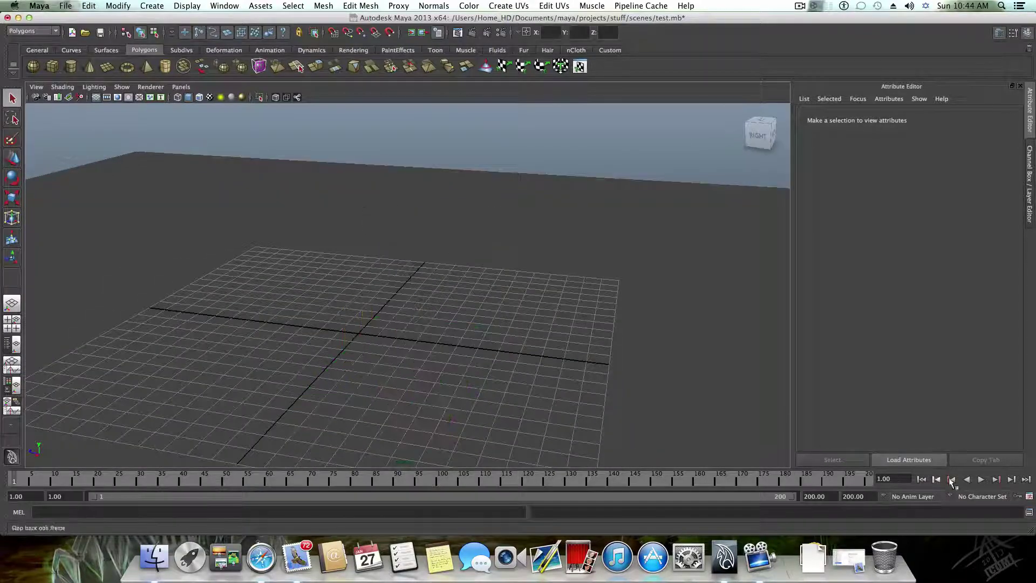
{"action": "left_click", "coordinate": [980, 478]}
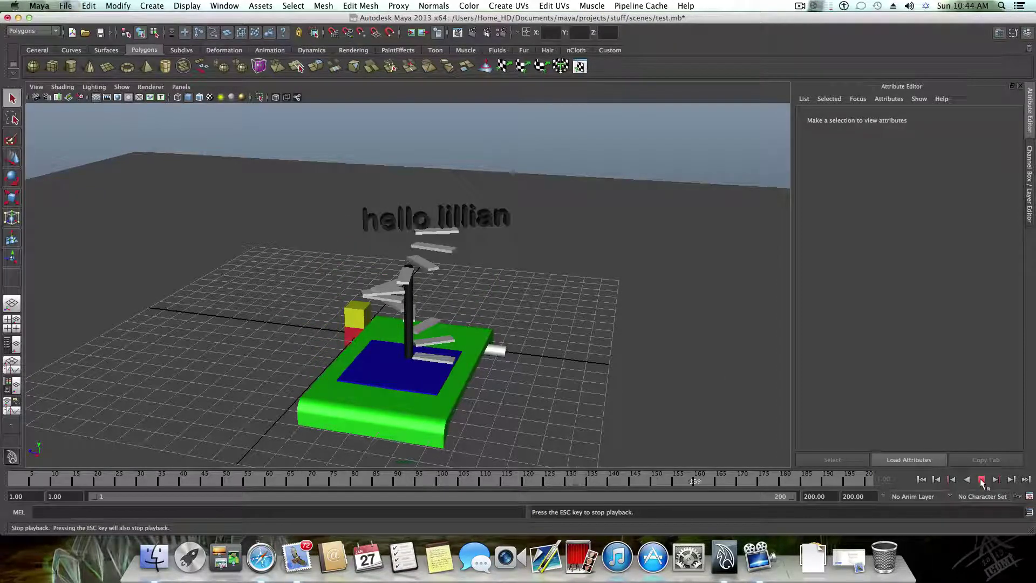
{"action": "left_click", "coordinate": [981, 479]}
{"action": "left_click", "coordinate": [921, 479]}
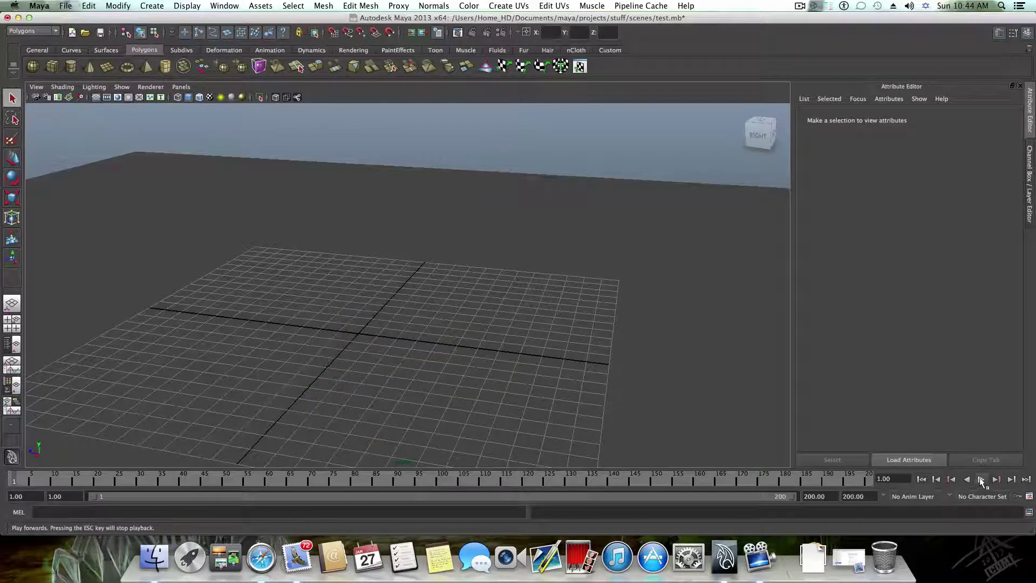
{"action": "left_click", "coordinate": [982, 479]}
{"action": "left_click_drag", "start_coordinate": [642, 404], "coordinate": [594, 419], "text": "alt"}
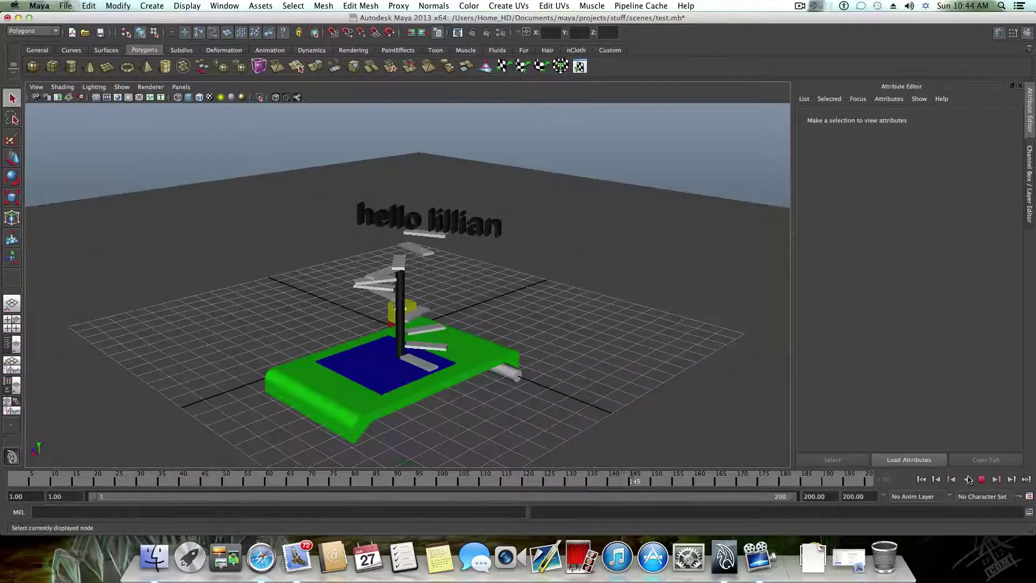
{"action": "left_click", "coordinate": [982, 479]}
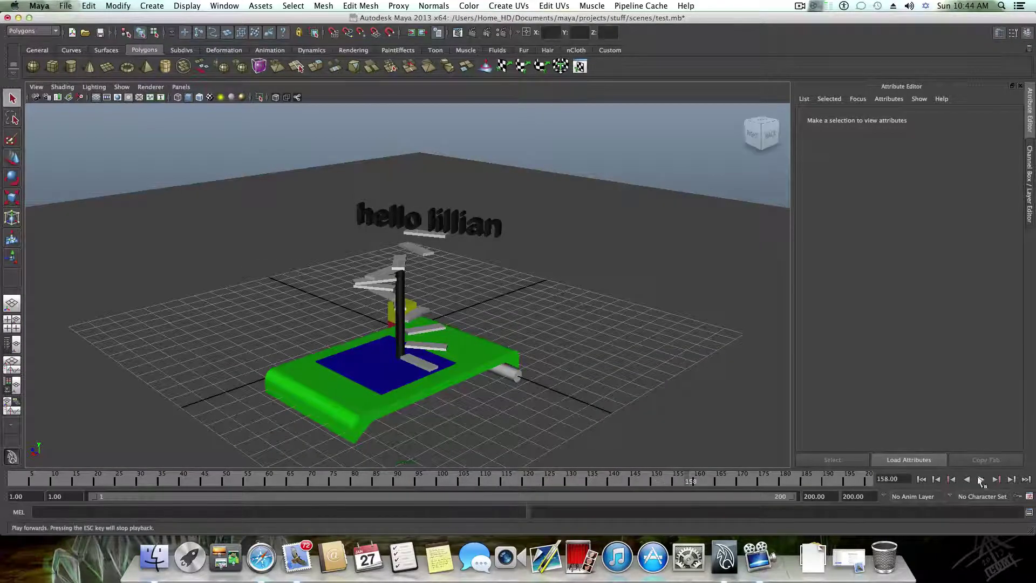
{"action": "left_click", "coordinate": [921, 480]}
Start a new empty scene in place of the test scene.
{"action": "left_click_drag", "start_coordinate": [539, 334], "coordinate": [387, 314], "text": "alt"}
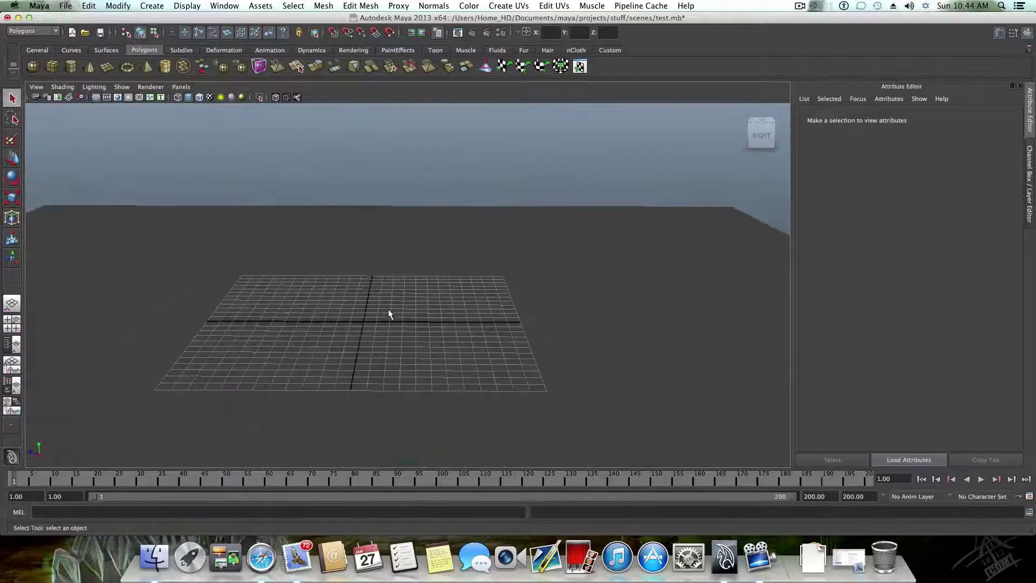
{"action": "middle_click_drag", "start_coordinate": [389, 314], "coordinate": [477, 345], "text": "alt"}
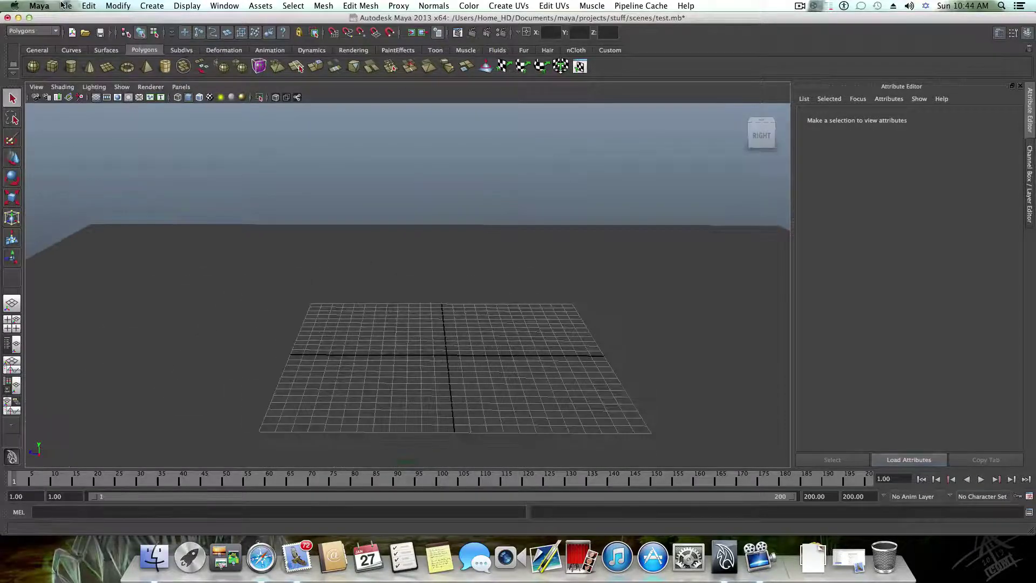
{"action": "left_click", "coordinate": [65, 5]}
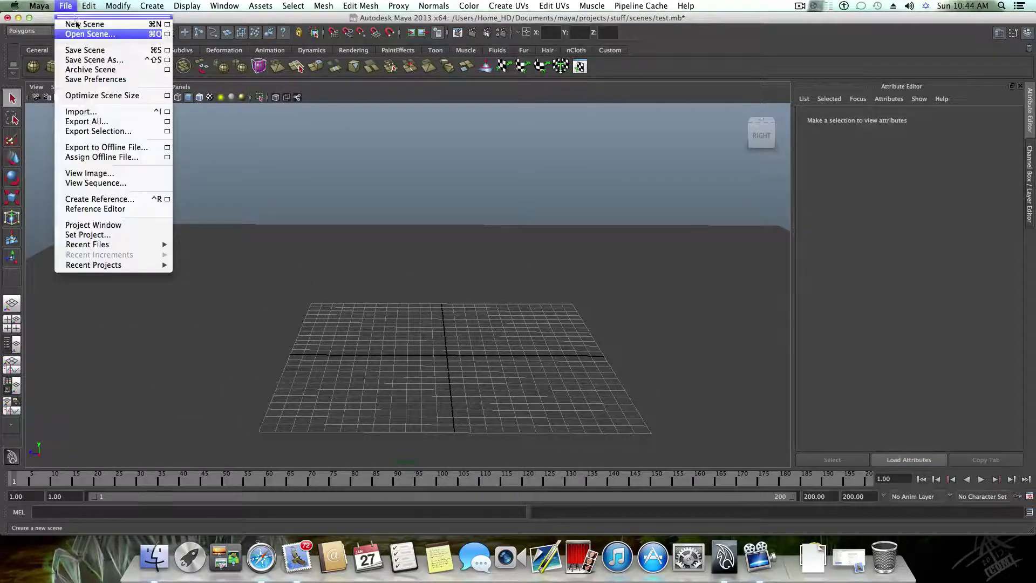
{"action": "left_click", "coordinate": [75, 23]}
{"action": "left_click", "coordinate": [510, 279]}
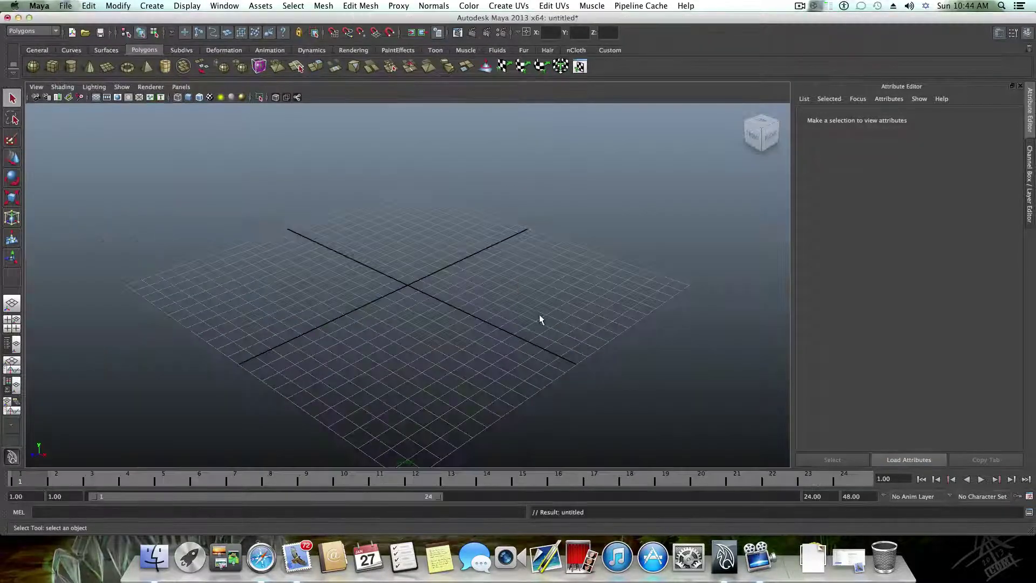
Create a polygon cube at the centre of the grid.
{"action": "left_click_drag", "start_coordinate": [539, 314], "coordinate": [502, 359], "text": "alt"}
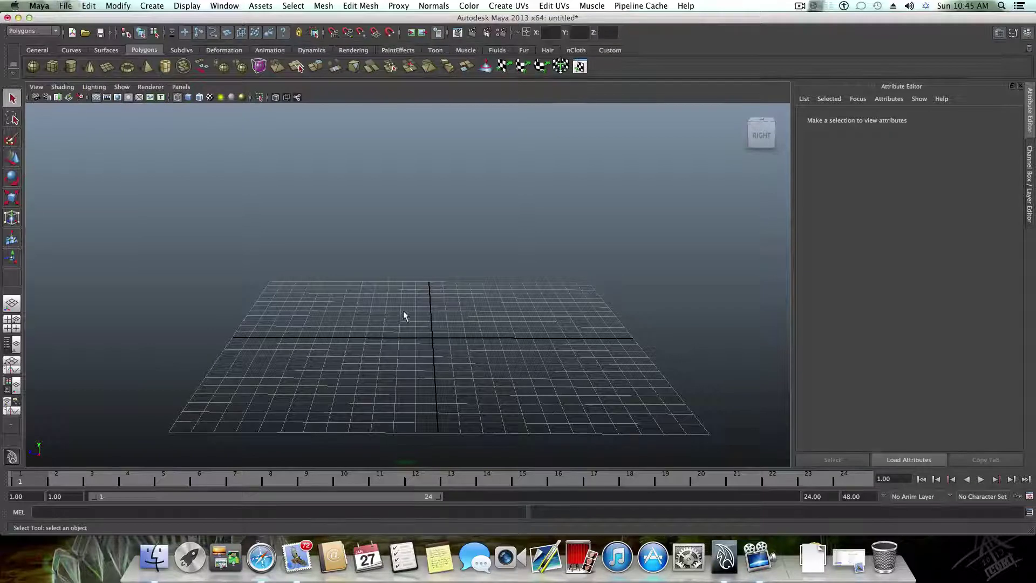
{"action": "mouse_move", "coordinate": [410, 323]}
{"action": "left_mouse_down", "text": "alt"}
{"action": "mouse_move", "coordinate": [412, 332]}
{"action": "mouse_move", "coordinate": [403, 324]}
{"action": "left_mouse_up", "text": "alt"}
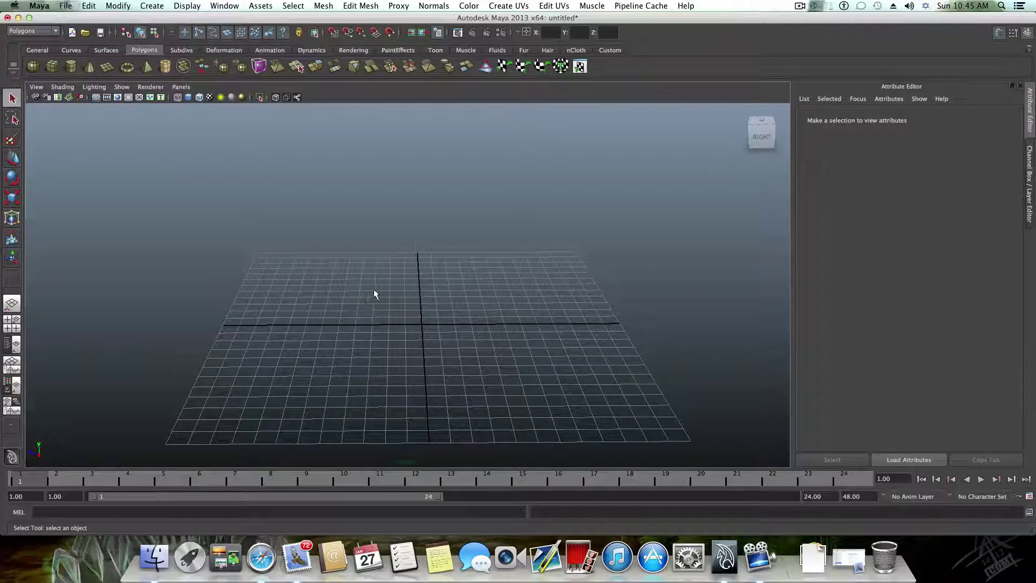
{"action": "left_click", "coordinate": [52, 66]}
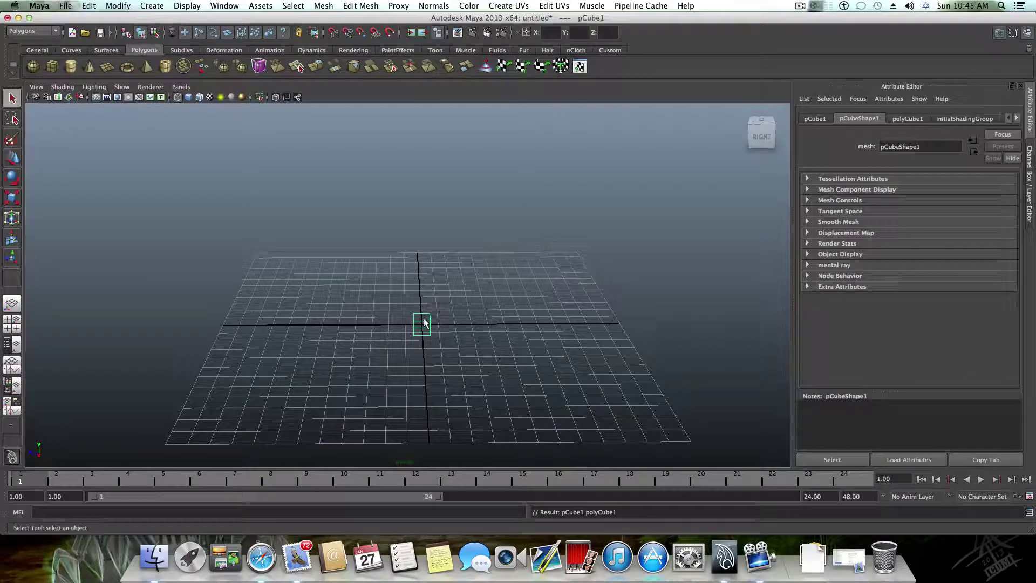
{"action": "right_click_drag", "start_coordinate": [415, 311], "coordinate": [454, 381], "text": "alt"}
{"action": "middle_click_drag", "start_coordinate": [455, 380], "coordinate": [421, 338], "text": "alt"}
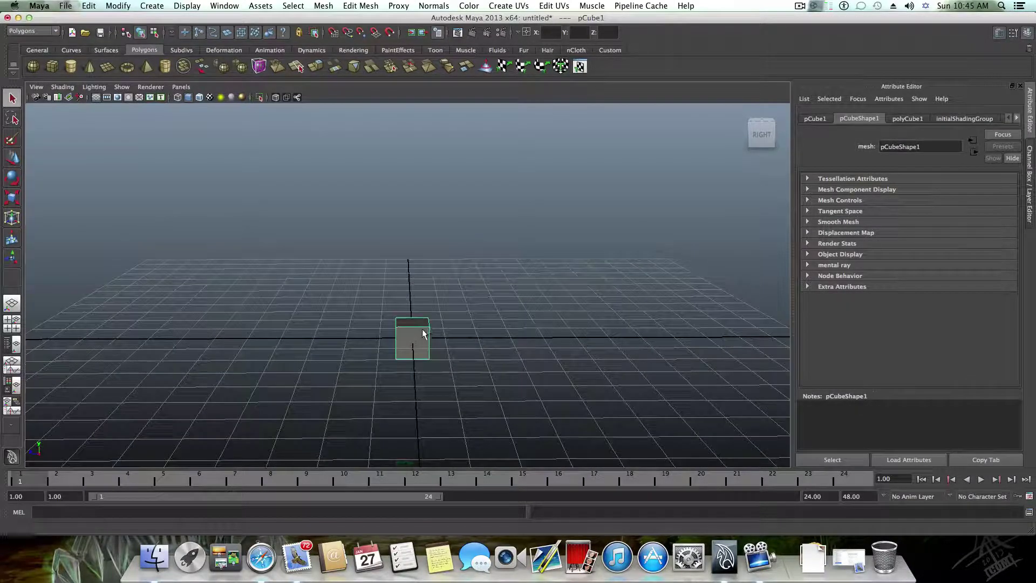
{"action": "left_click_drag", "start_coordinate": [421, 337], "coordinate": [425, 315], "text": "alt"}
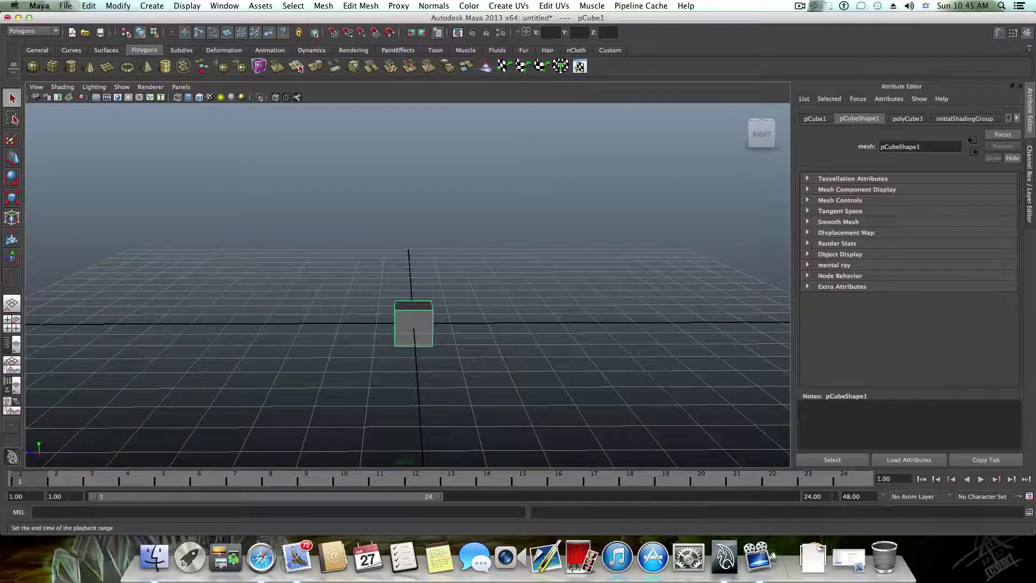
Set the end time of the playback range to 200 frames.
{"action": "double_click", "coordinate": [830, 496]}
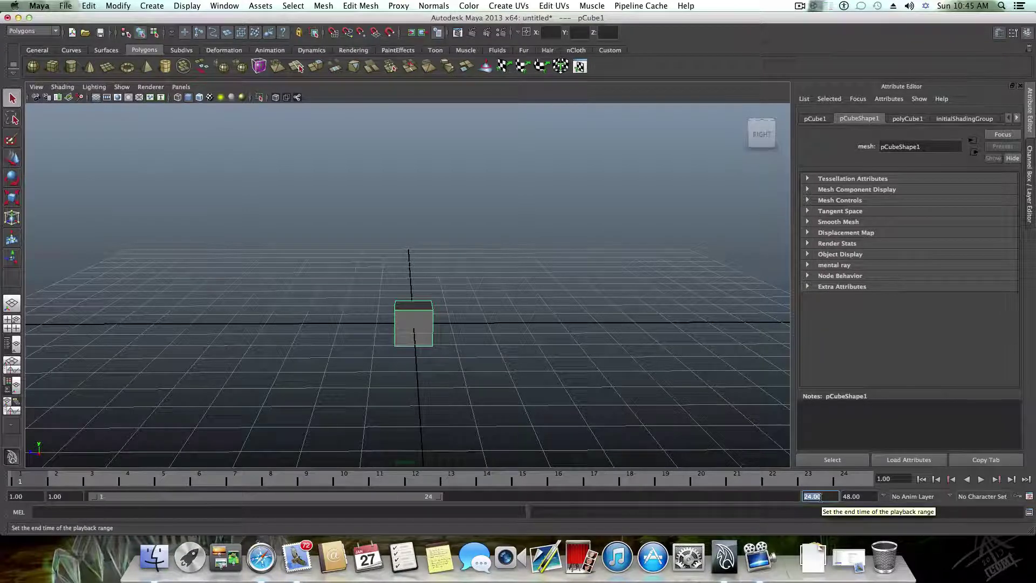
{"action": "type", "text": "200"}
{"action": "key", "text": "Return"}
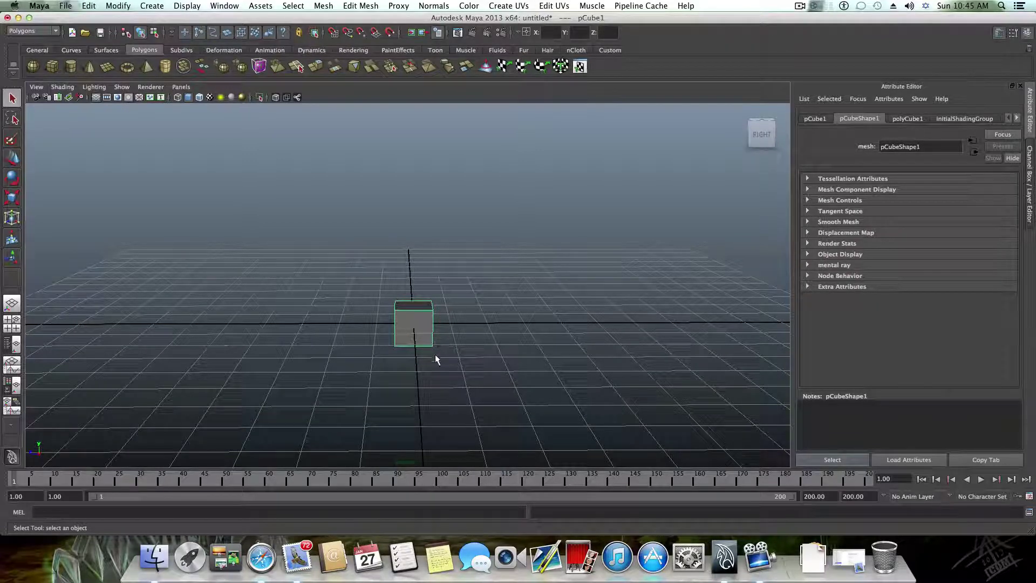
Set a keyframe at frame 20 for the cube at the grid centre.
{"action": "left_click", "coordinate": [94, 477]}
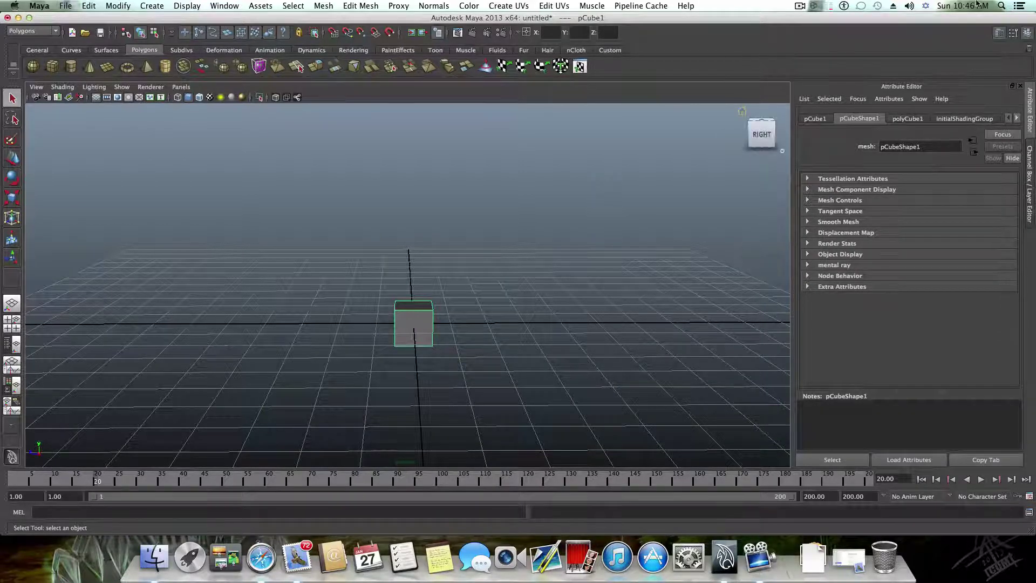
{"action": "left_click", "coordinate": [926, 6]}
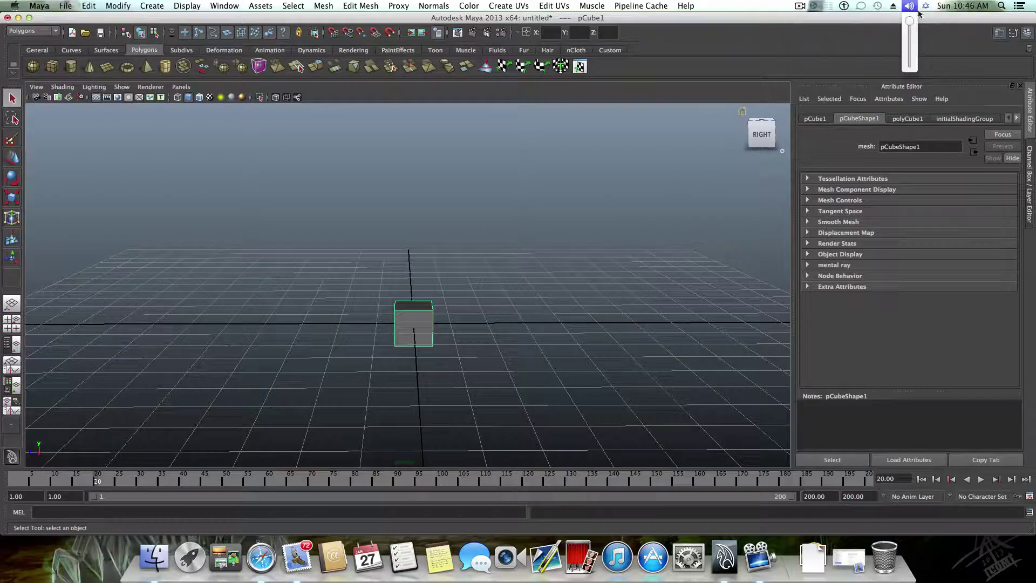
{"action": "left_click", "coordinate": [909, 65]}
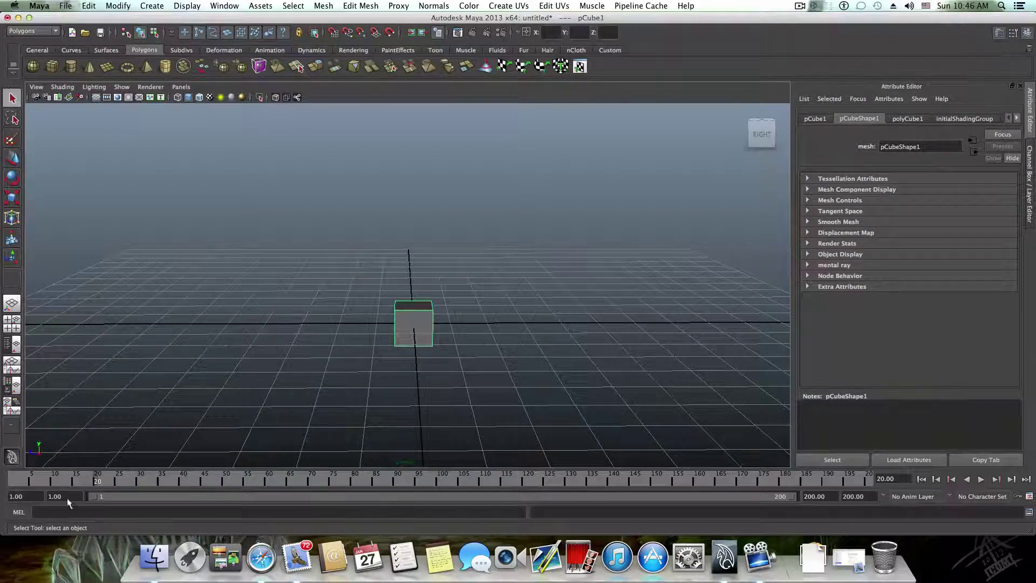
{"action": "left_click", "coordinate": [95, 480]}
{"action": "key", "text": "alt+v"}
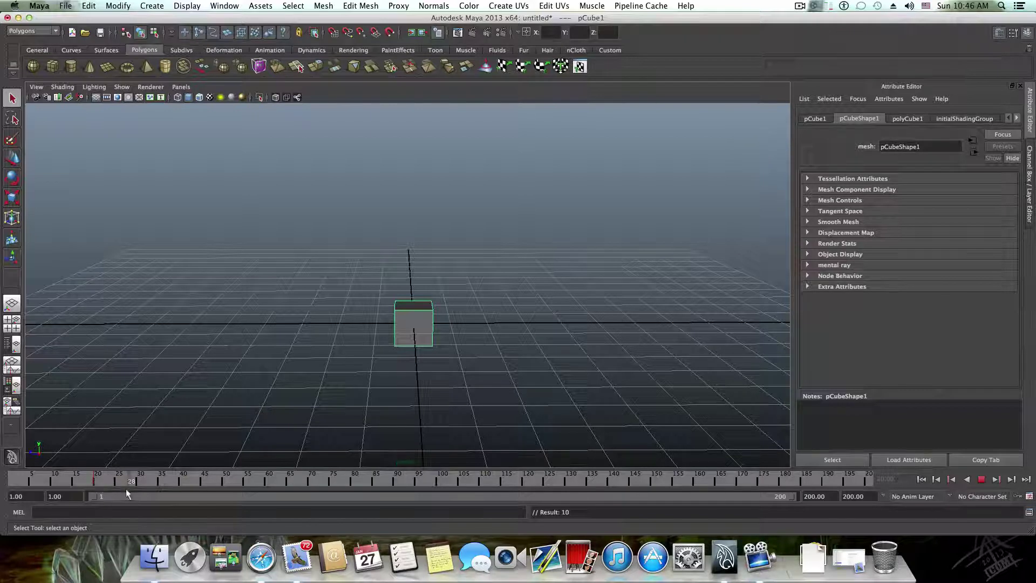
{"action": "left_click", "coordinate": [96, 482]}
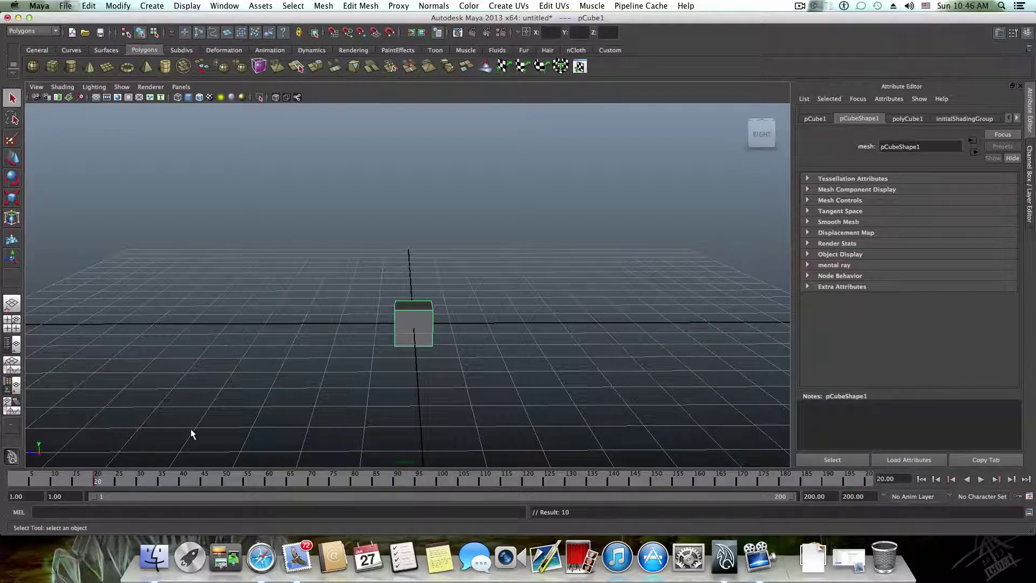
{"action": "left_click_drag", "start_coordinate": [375, 273], "coordinate": [381, 338]}
{"action": "left_click", "coordinate": [399, 315]}
{"action": "key", "text": "alt+v"}
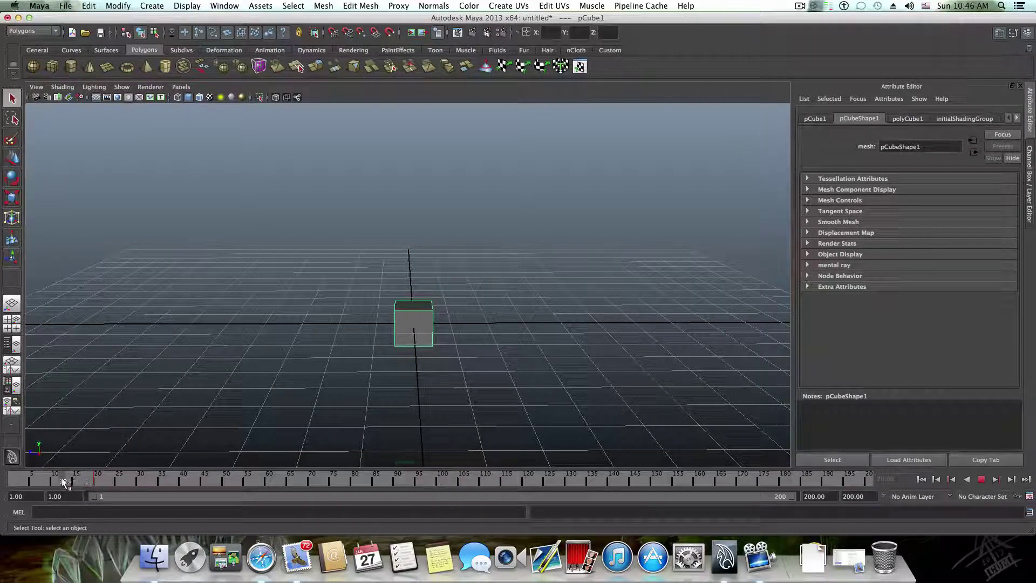
At frame 1, move the cube along the positive Z axis toward the grid's edge and set a keyframe there.
{"action": "left_click", "coordinate": [12, 481]}
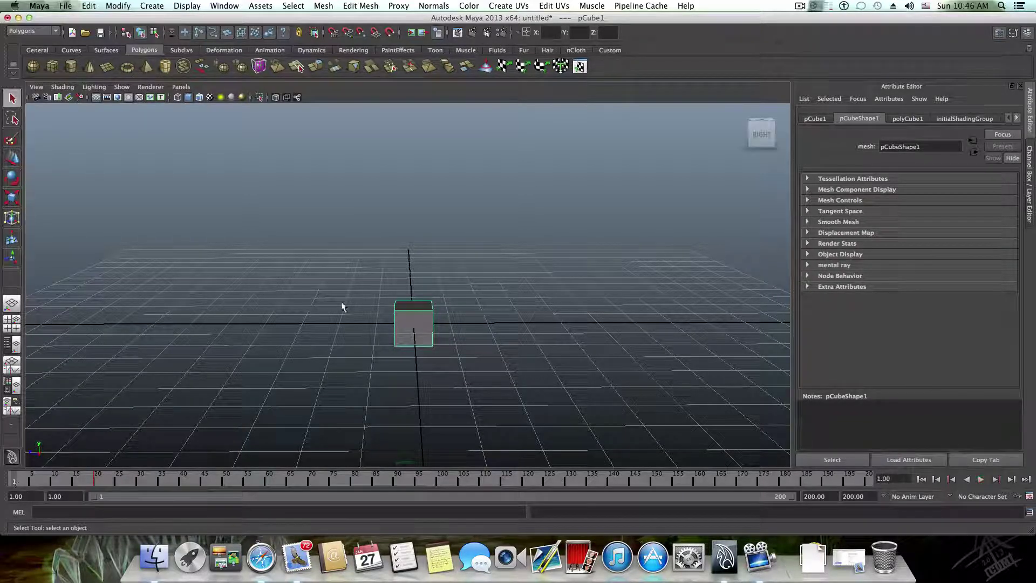
{"action": "left_click", "coordinate": [12, 158]}
{"action": "left_click_drag", "start_coordinate": [379, 323], "coordinate": [82, 324]}
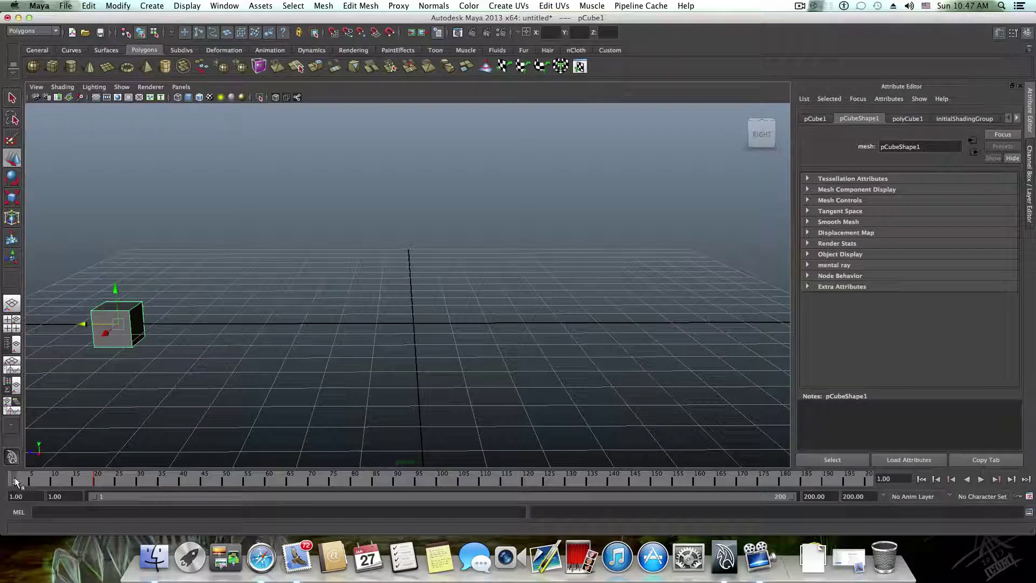
{"action": "key", "text": "s"}
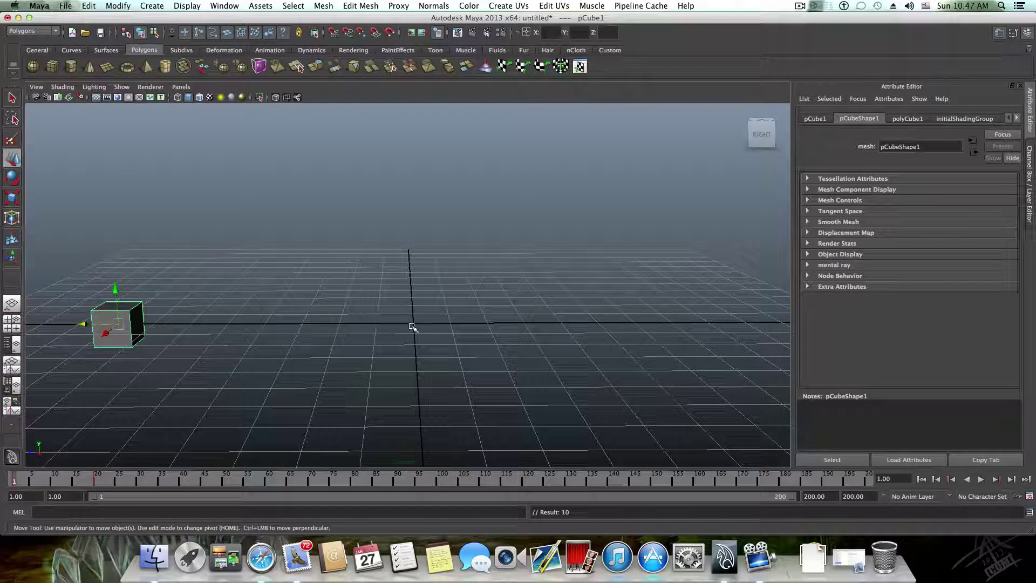
Play and scrub through the cube's animation between frames 1 and 20.
{"action": "left_click", "coordinate": [981, 479]}
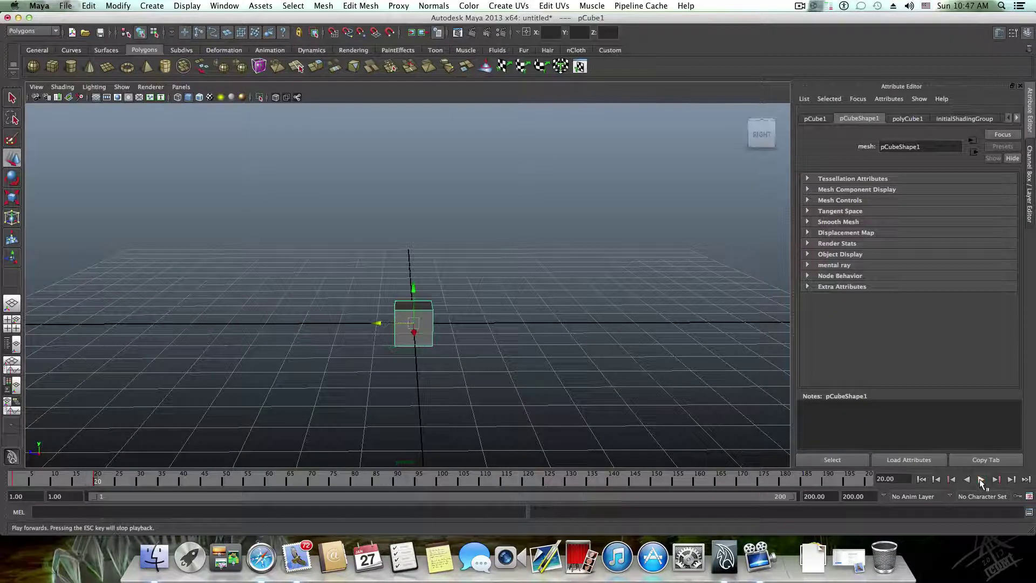
{"action": "left_click", "coordinate": [981, 480]}
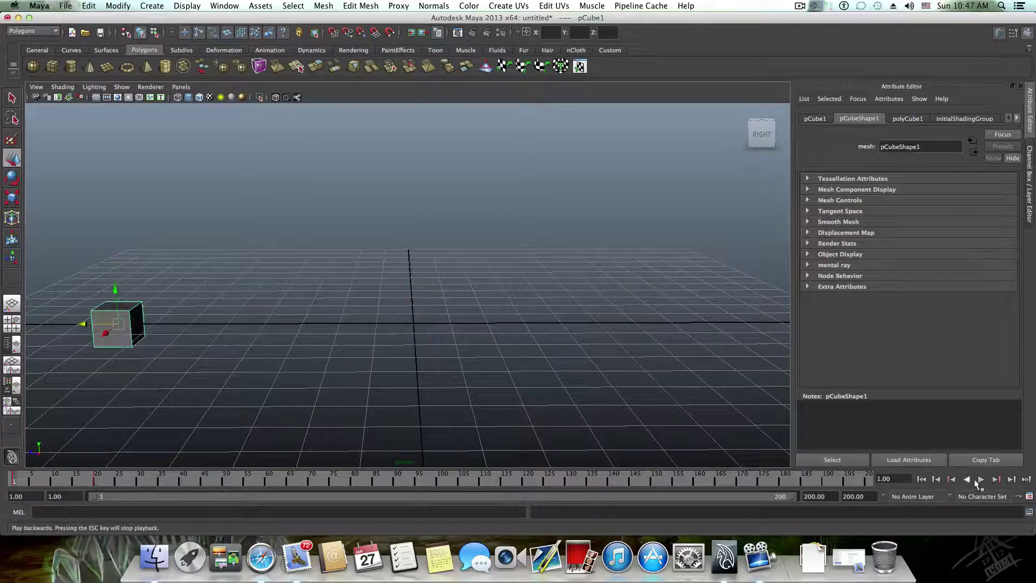
{"action": "left_click", "coordinate": [981, 479]}
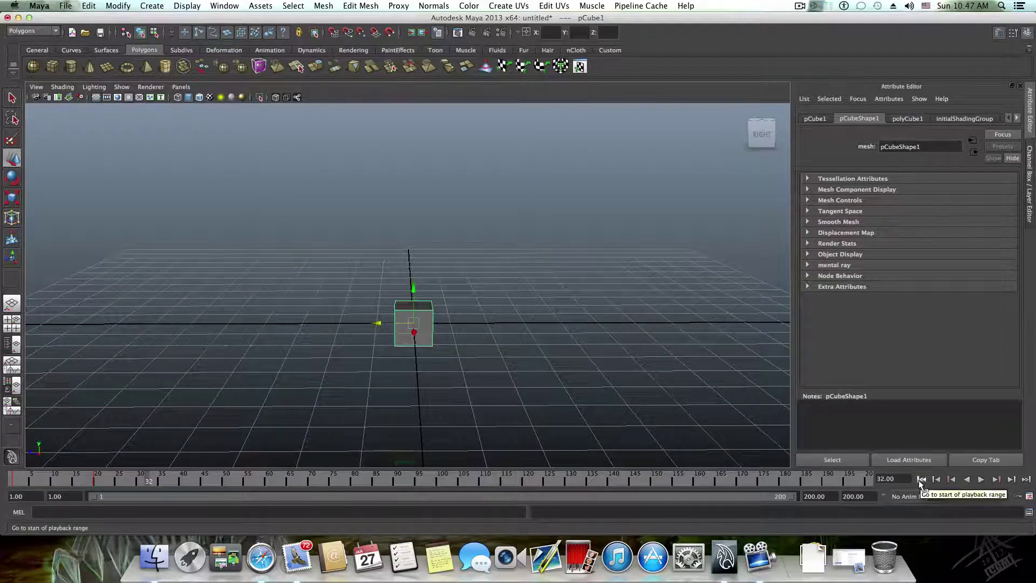
{"action": "left_click", "coordinate": [96, 479]}
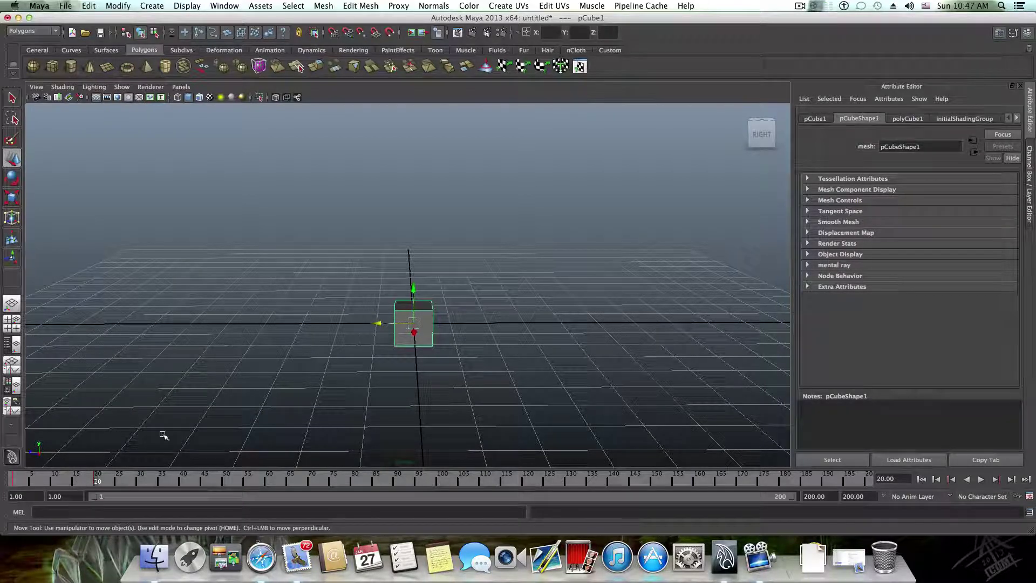
{"action": "left_click", "coordinate": [55, 479]}
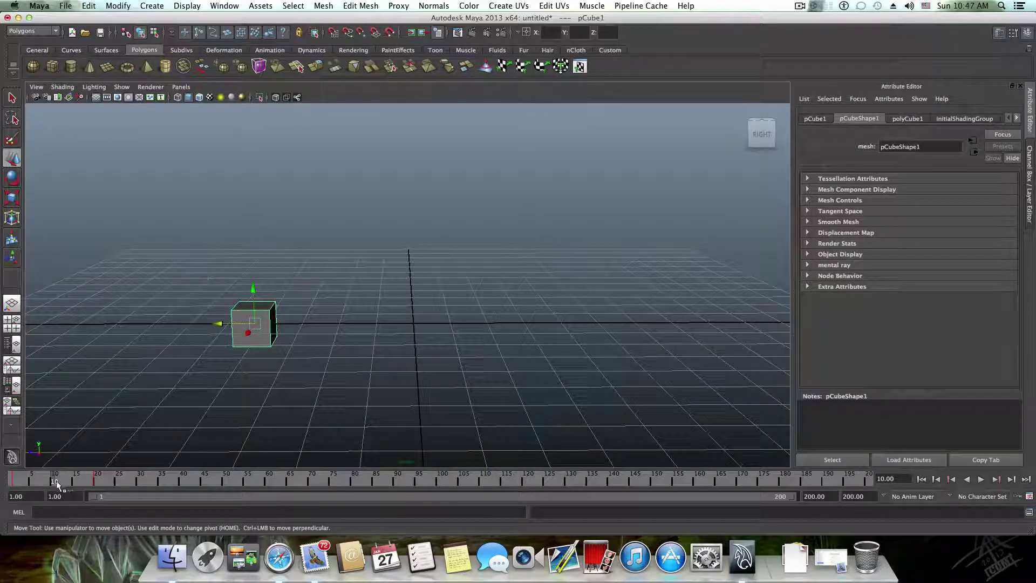
{"action": "key", "text": "alt+v"}
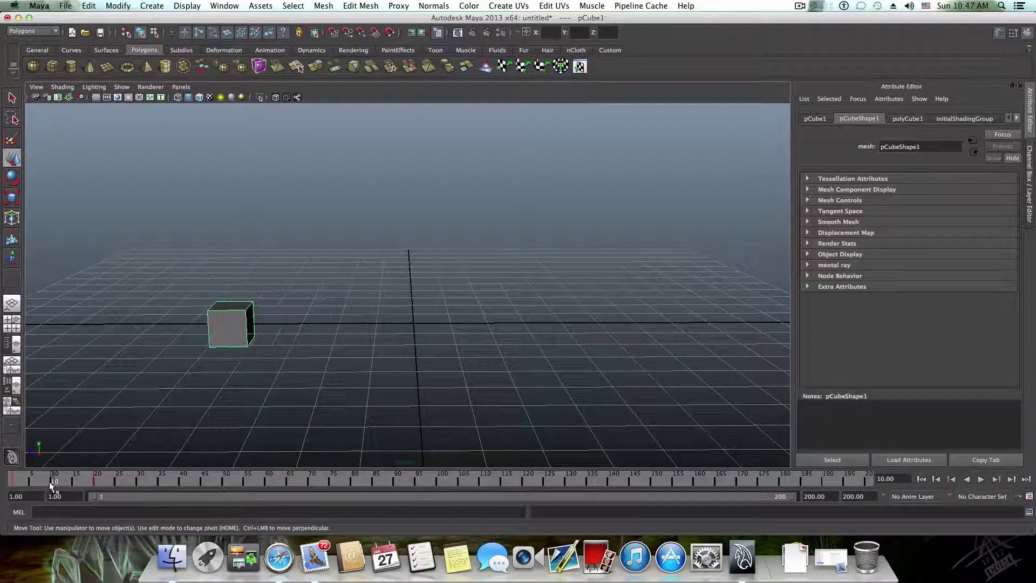
{"action": "left_click_drag", "start_coordinate": [53, 485], "coordinate": [9, 486]}
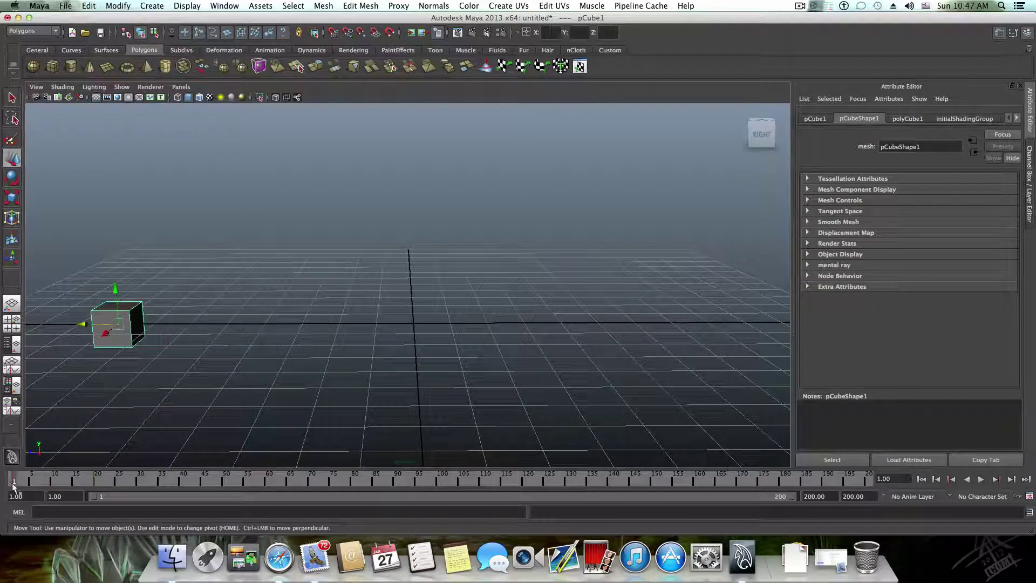
At frame 1, turn the cube's visibility off in its channel attributes and set a keyframe.
{"action": "left_click", "coordinate": [1026, 33]}
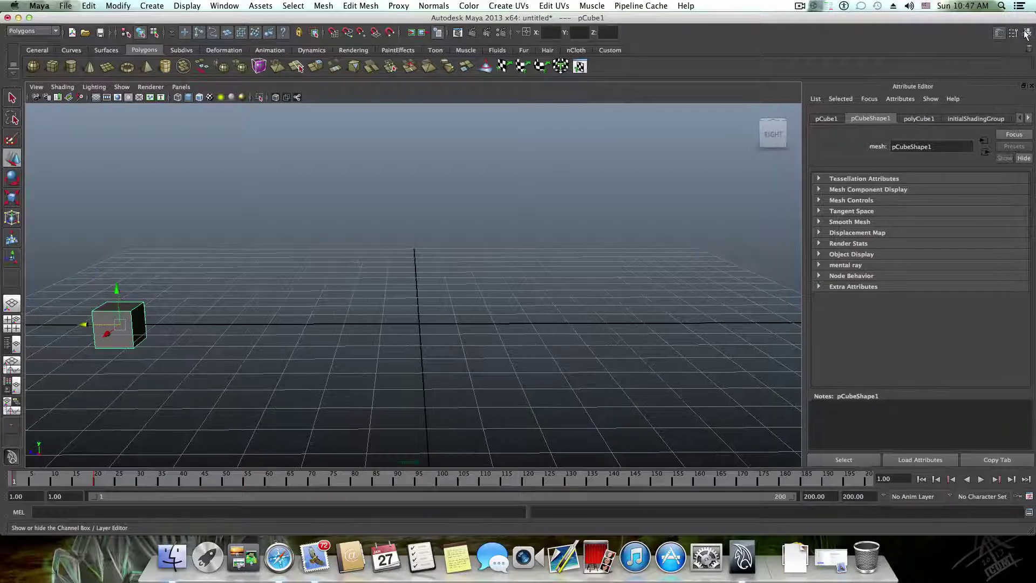
{"action": "left_click", "coordinate": [1026, 33]}
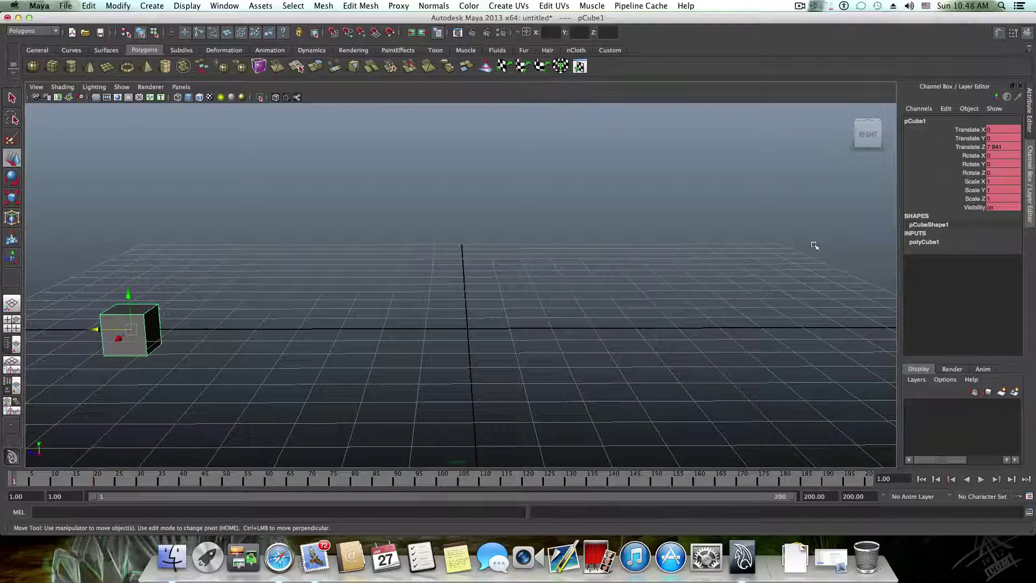
{"action": "left_click", "coordinate": [996, 206]}
{"action": "type", "text": "0"}
{"action": "key", "text": "Return"}
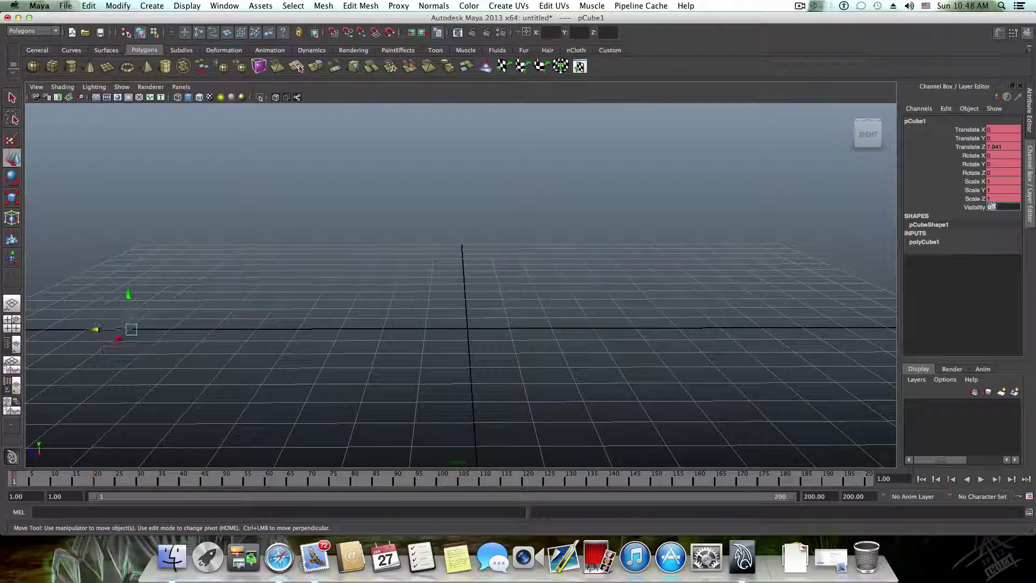
{"action": "left_click", "coordinate": [1006, 208]}
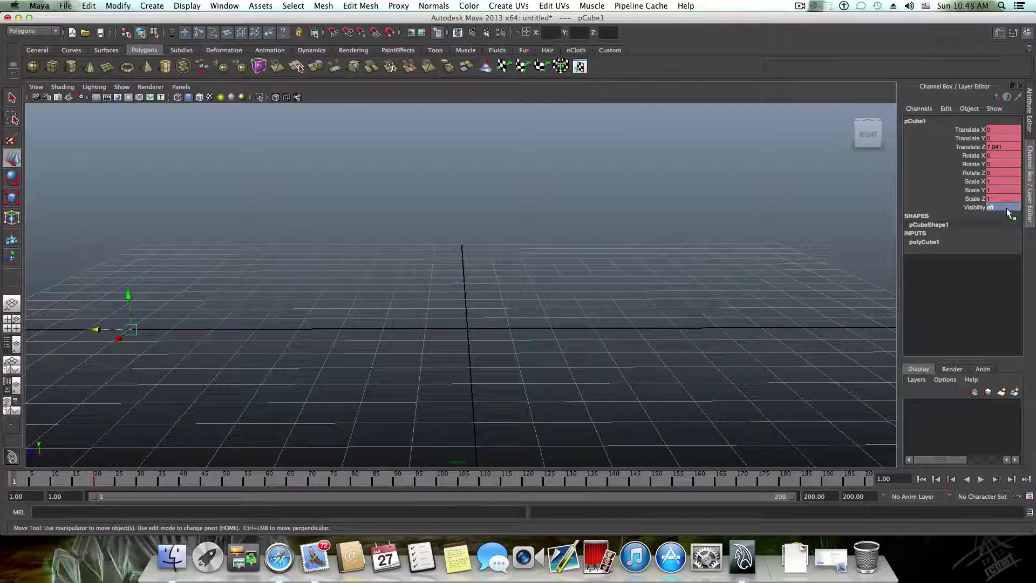
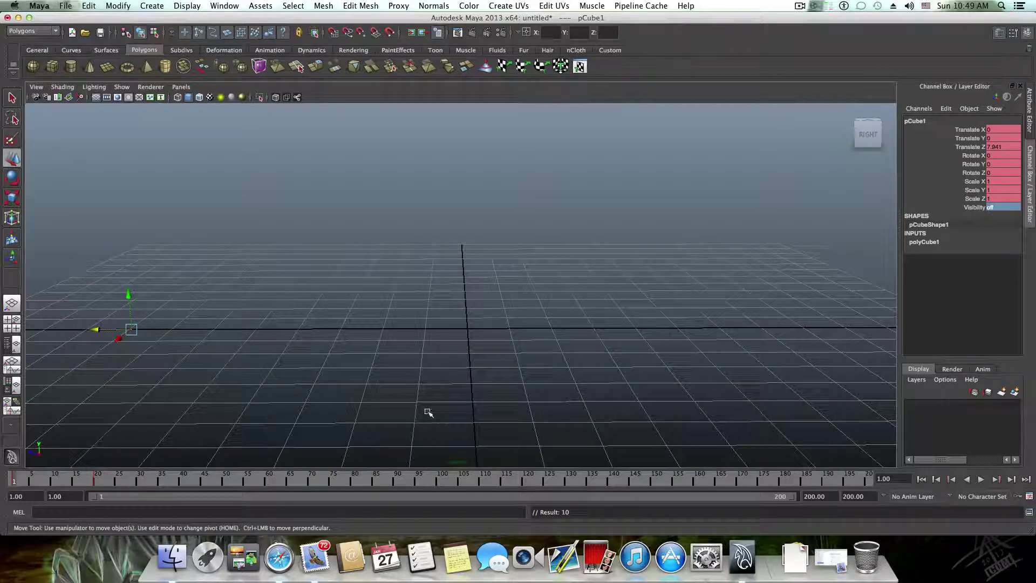
At frame 10, turn the cube's visibility on and set a keyframe.
{"action": "left_click", "coordinate": [54, 482]}
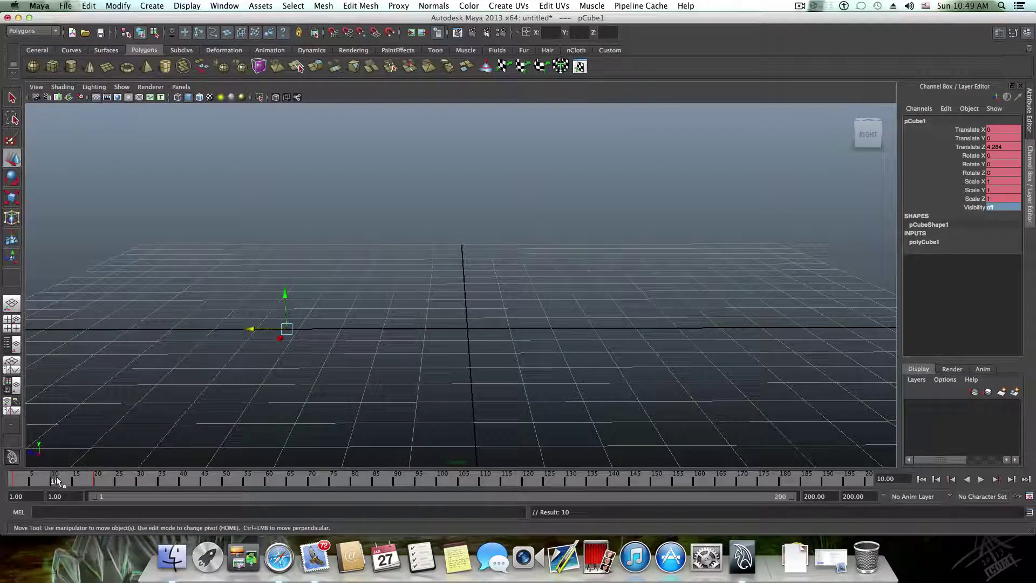
{"action": "double_click", "coordinate": [1000, 209]}
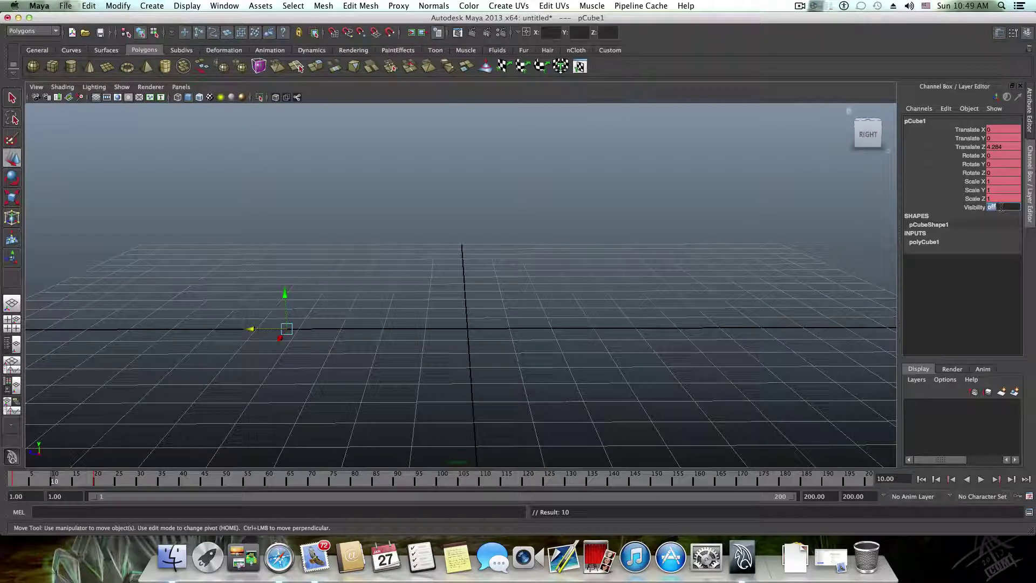
{"action": "type", "text": "1"}
{"action": "key", "text": "Return"}
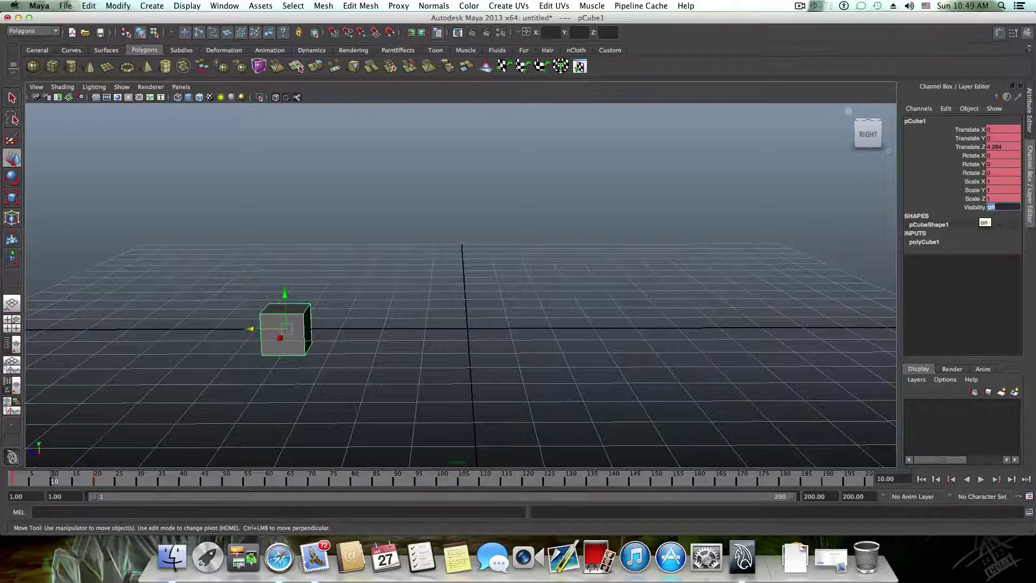
{"action": "left_click", "coordinate": [969, 210]}
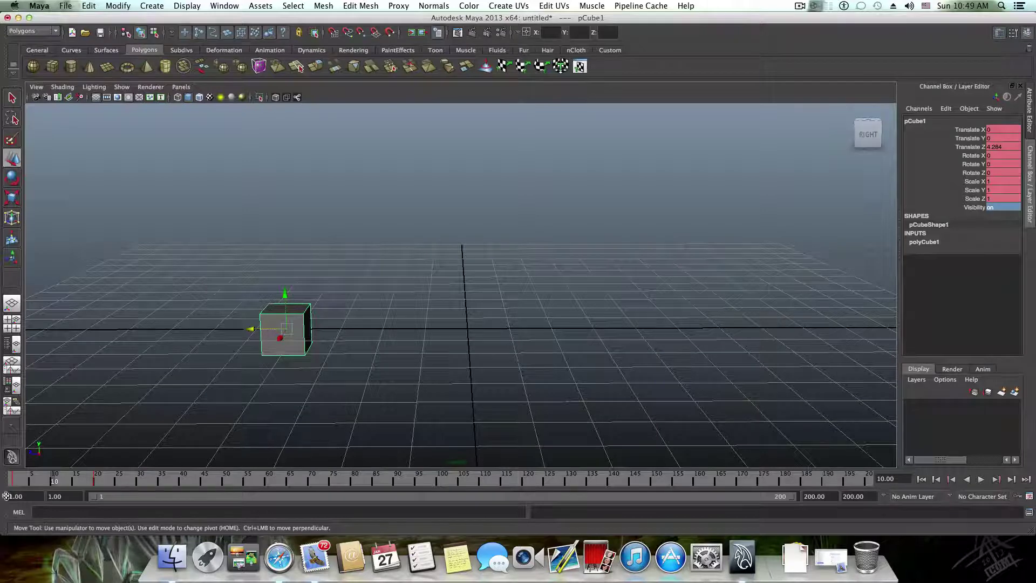
{"action": "left_click", "coordinate": [56, 481]}
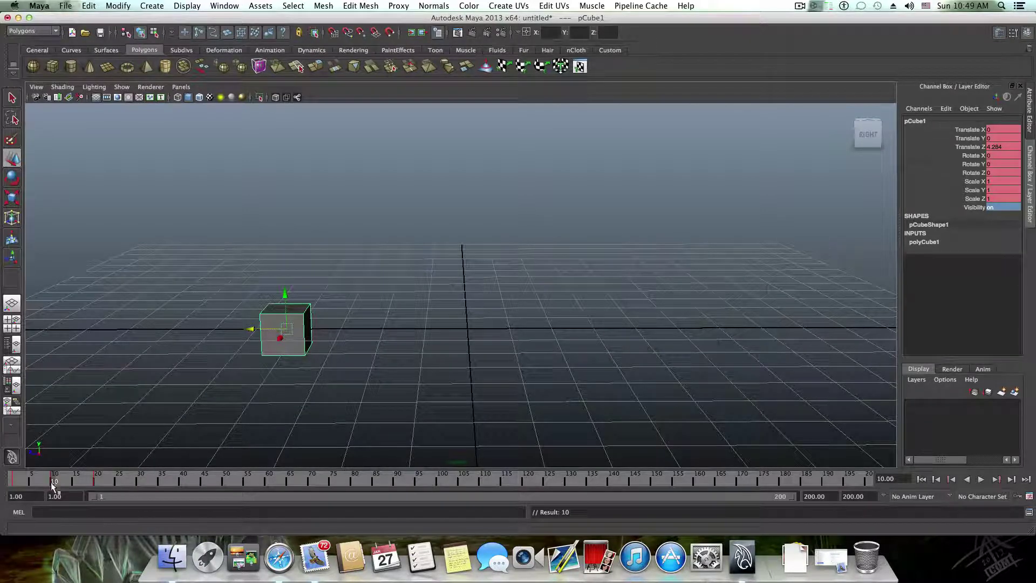
Play and scrub the timeline between frames 1 and 22 to check the cube's visibility change and movement.
{"action": "left_click_drag", "start_coordinate": [54, 486], "coordinate": [11, 484]}
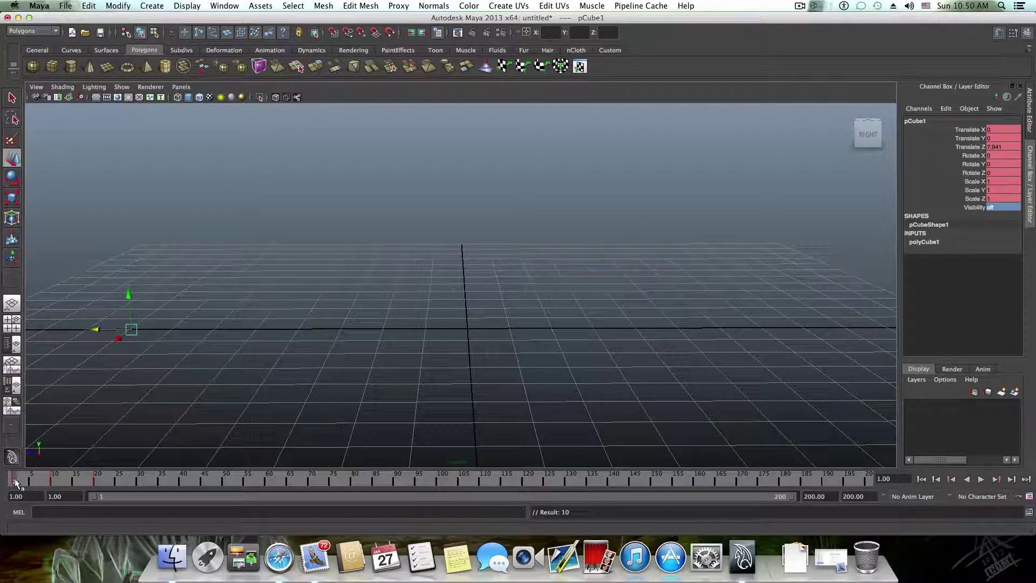
{"action": "key", "text": "alt+v"}
{"action": "left_click_drag", "start_coordinate": [33, 482], "coordinate": [96, 481]}
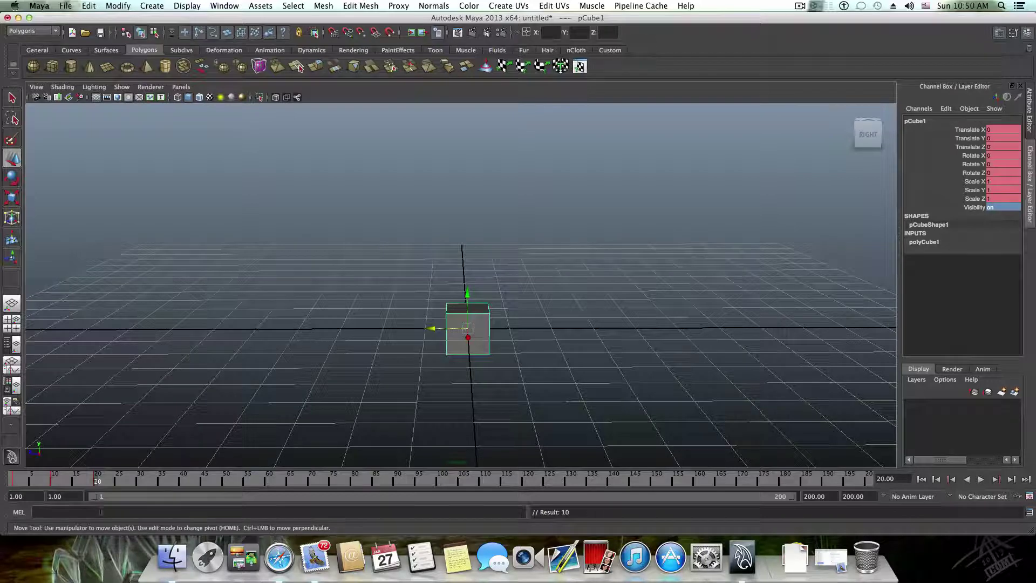
{"action": "key", "text": "alt+v"}
{"action": "left_click_drag", "start_coordinate": [21, 480], "coordinate": [54, 486]}
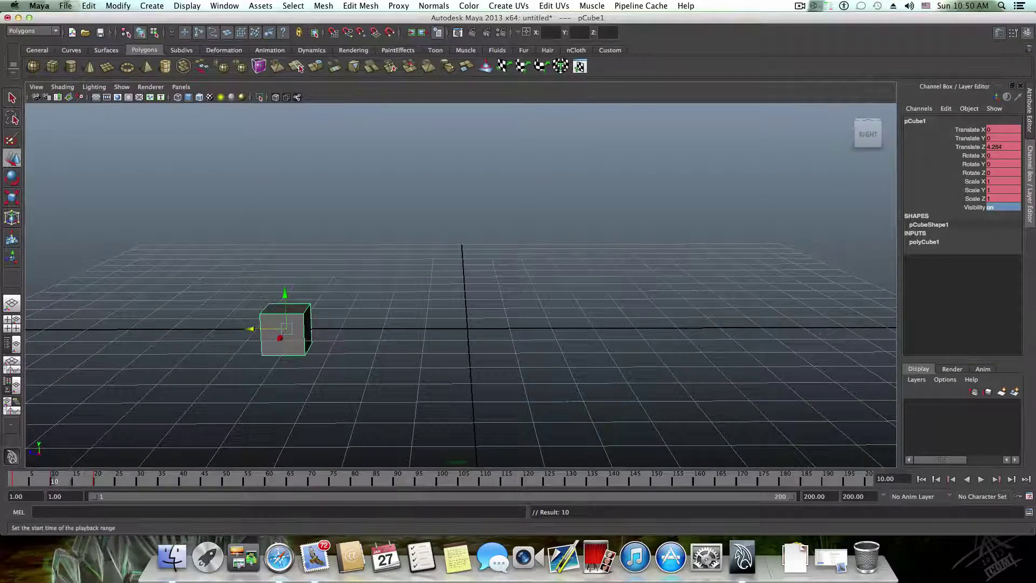
{"action": "left_click_drag", "start_coordinate": [55, 482], "coordinate": [16, 485]}
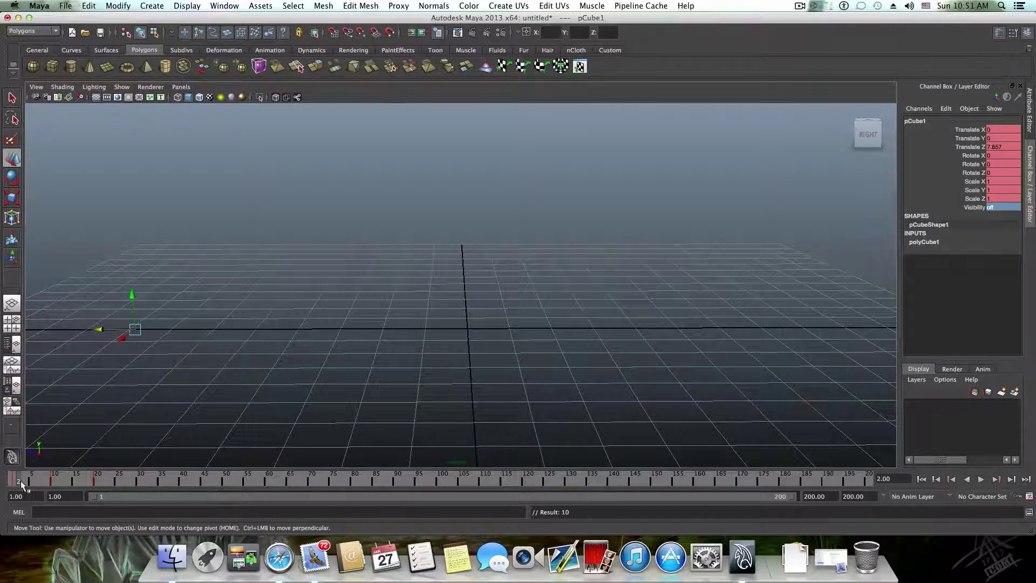
{"action": "left_click_drag", "start_coordinate": [19, 482], "coordinate": [106, 481]}
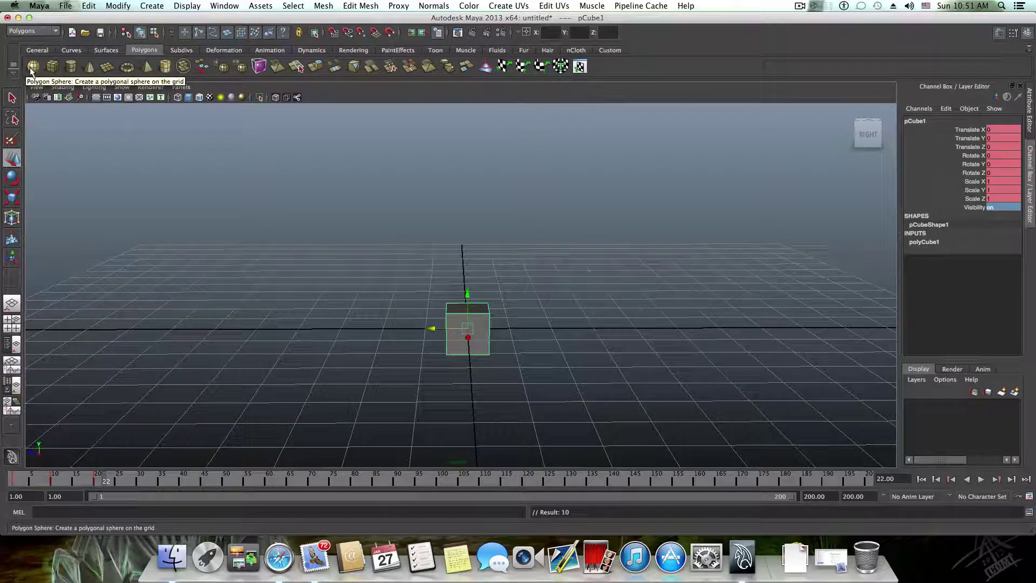
Create a polygon sphere, raise it to about Translate Y 1.55 above the cube, and set a keyframe at frame 22.
{"action": "left_click", "coordinate": [32, 67]}
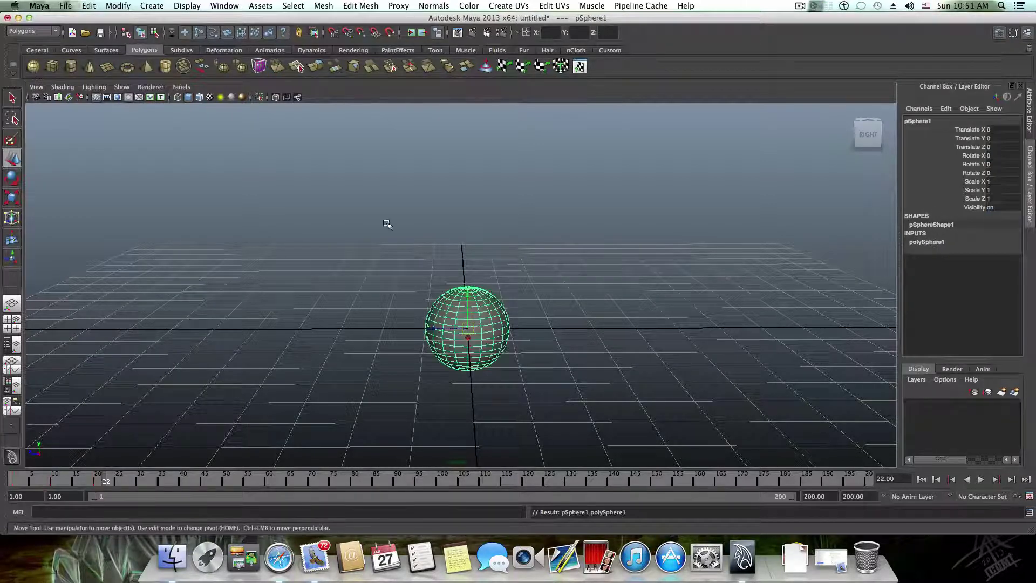
{"action": "left_click_drag", "start_coordinate": [466, 294], "coordinate": [462, 228]}
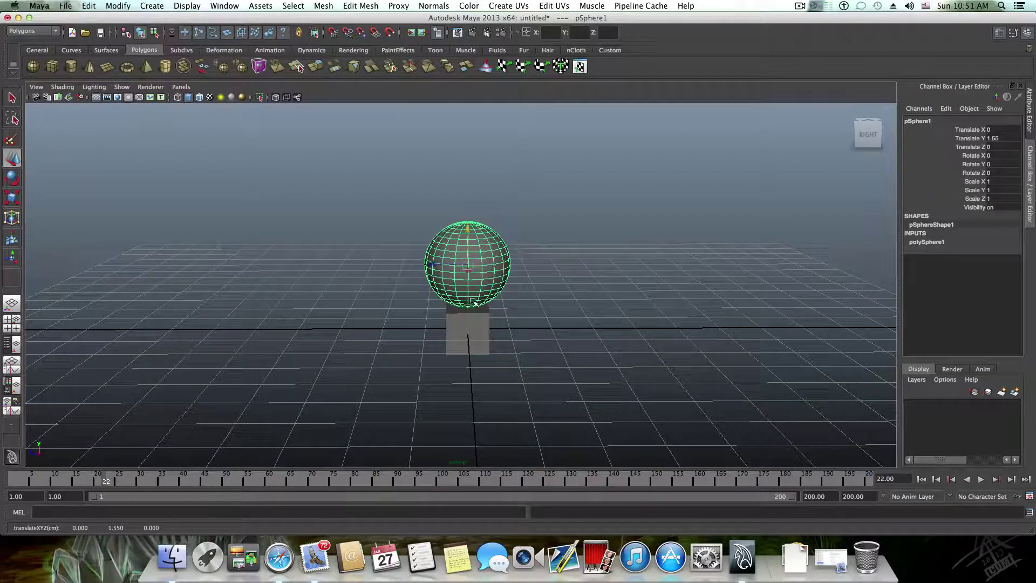
{"action": "mouse_move", "coordinate": [472, 302]}
{"action": "left_mouse_down", "text": "alt"}
{"action": "mouse_move", "coordinate": [473, 293]}
{"action": "mouse_move", "coordinate": [463, 302]}
{"action": "left_mouse_up", "text": "alt"}
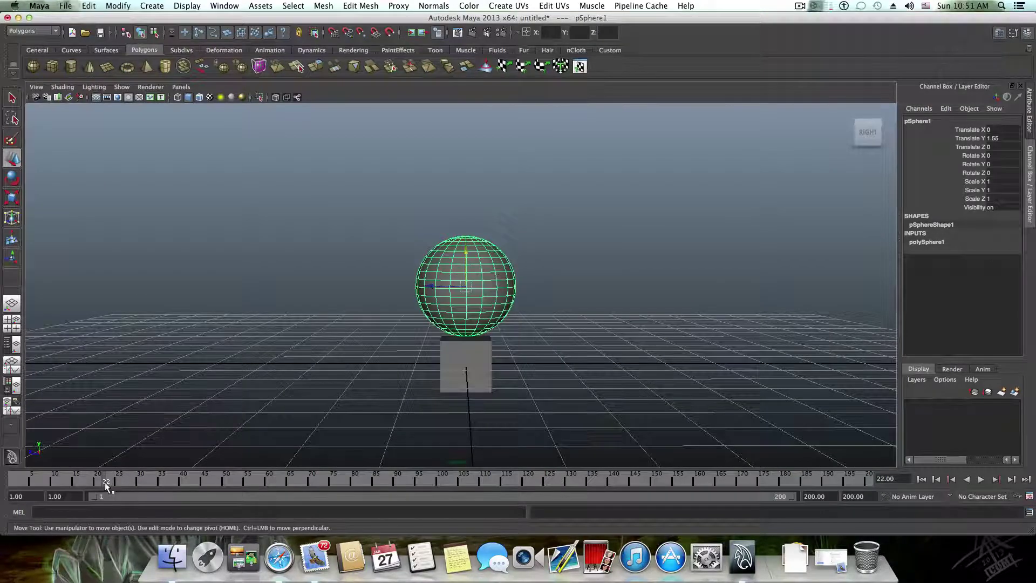
{"action": "key", "text": "s"}
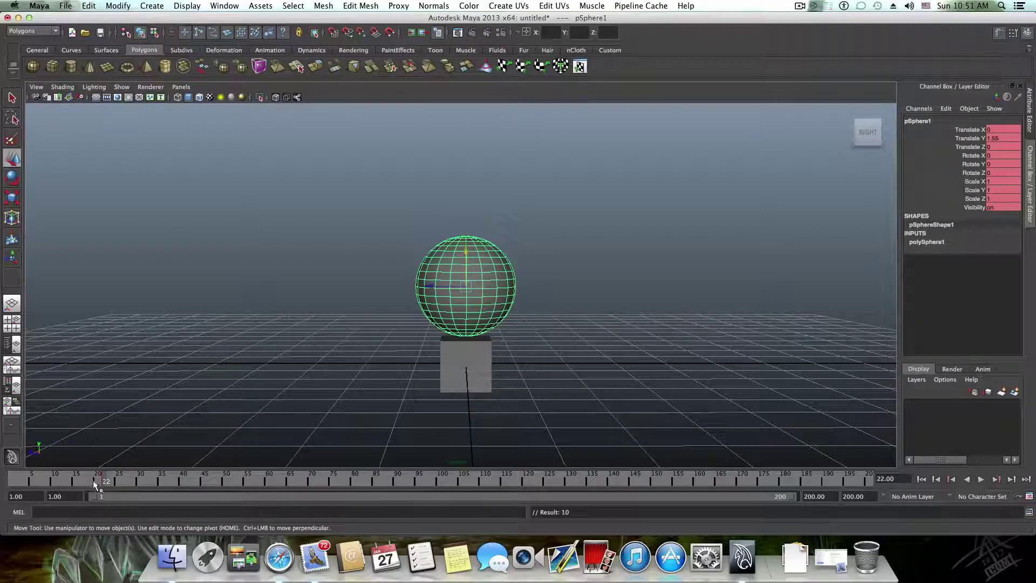
At frame 15, raise the sphere high above the grid to about Translate Y 4.811.
{"action": "key", "text": "alt+v"}
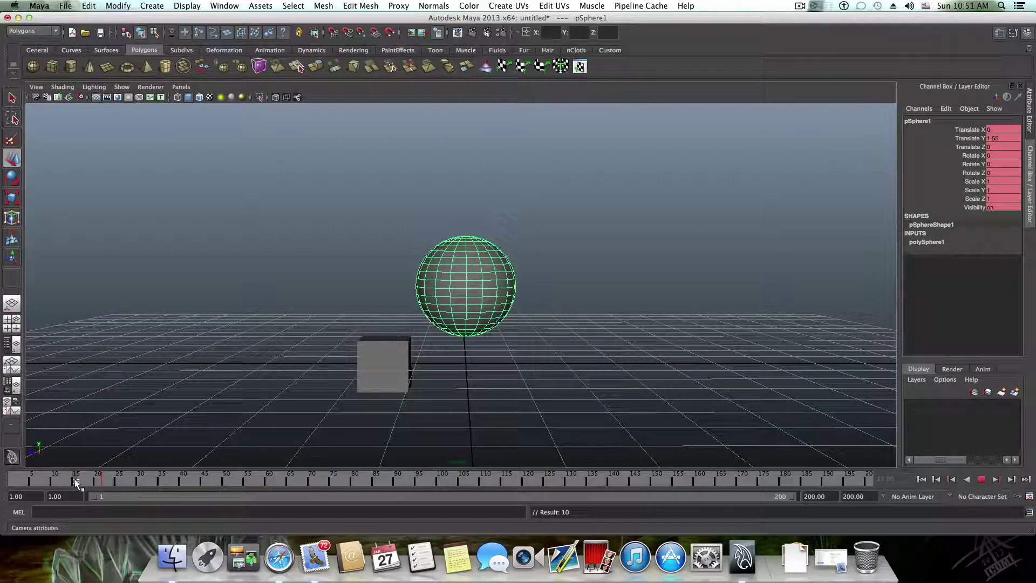
{"action": "left_click", "coordinate": [75, 481]}
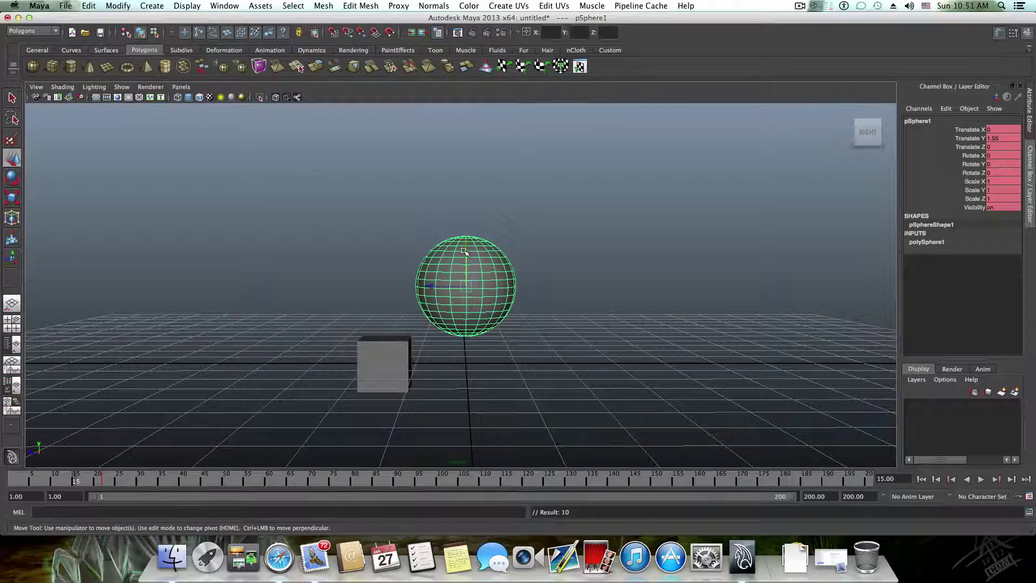
{"action": "left_click_drag", "start_coordinate": [464, 251], "coordinate": [465, 108]}
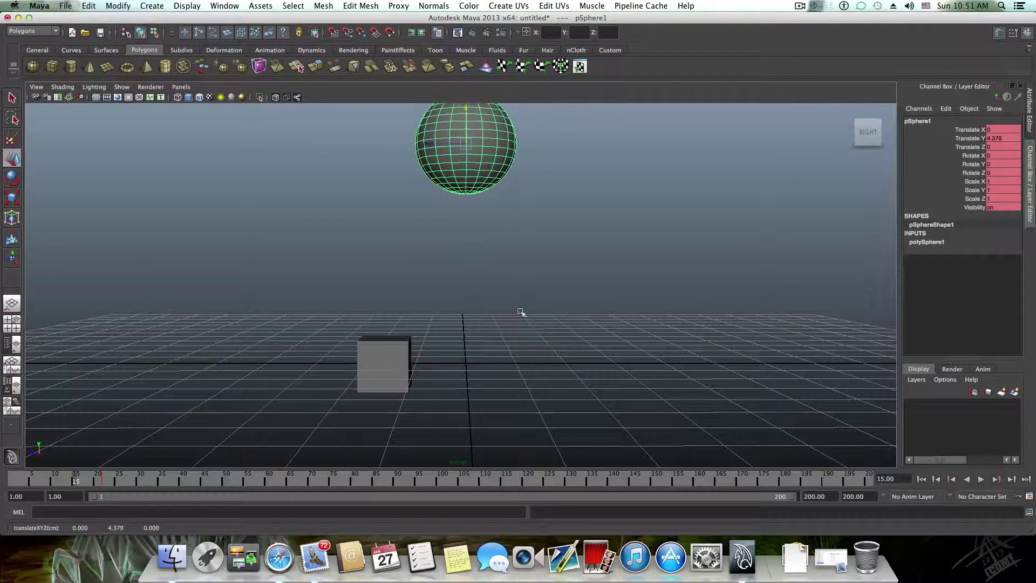
{"action": "scroll", "coordinate": [520, 308], "scroll_direction": "down", "scroll_amount": 2}
{"action": "left_click_drag", "start_coordinate": [467, 154], "coordinate": [465, 138]}
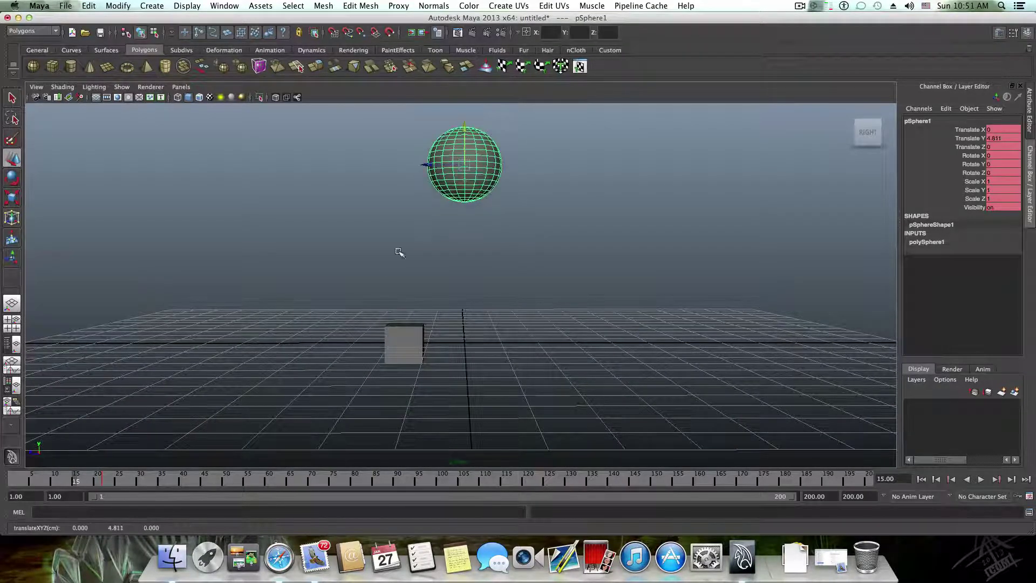
Turn the sphere's visibility off and set a keyframe for it at frame 15.
{"action": "double_click", "coordinate": [991, 209]}
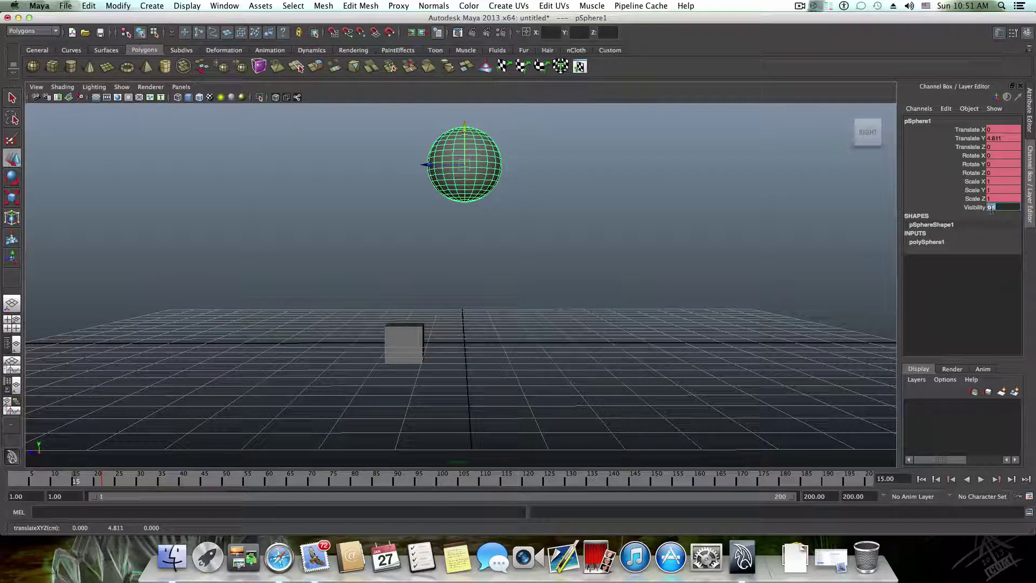
{"action": "type", "text": "0"}
{"action": "key", "text": "Return"}
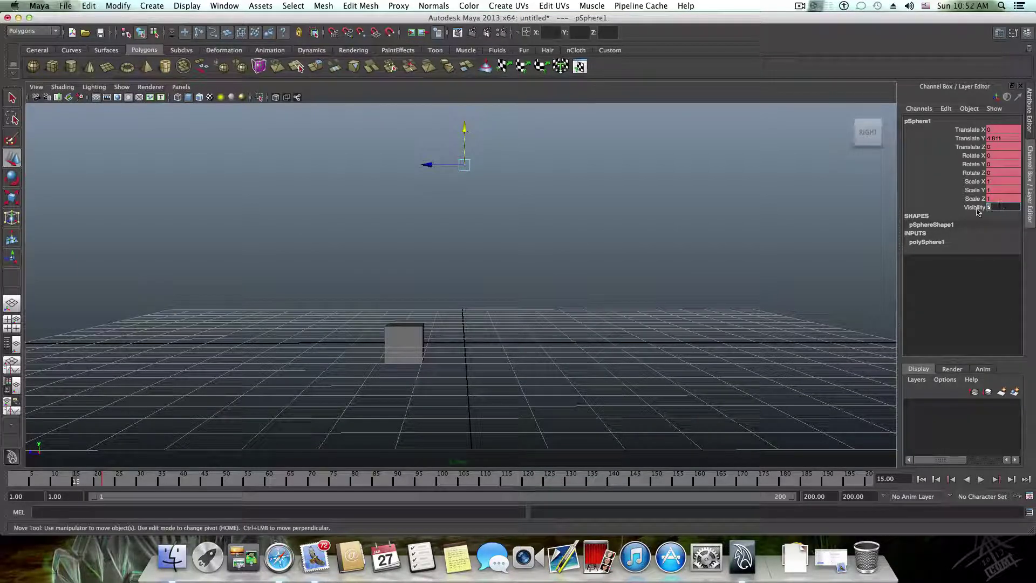
{"action": "key", "text": "Return"}
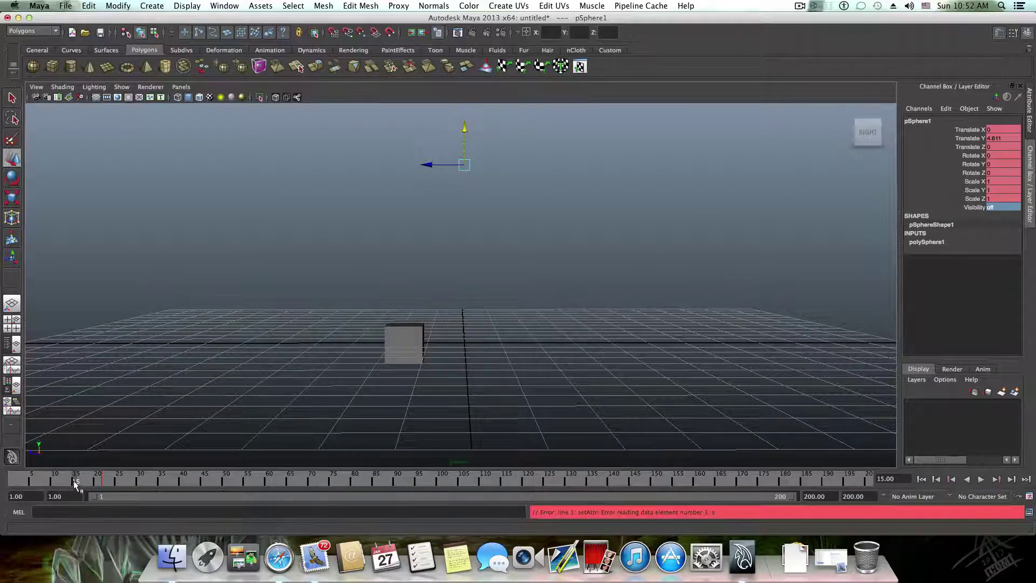
{"action": "key", "text": "s"}
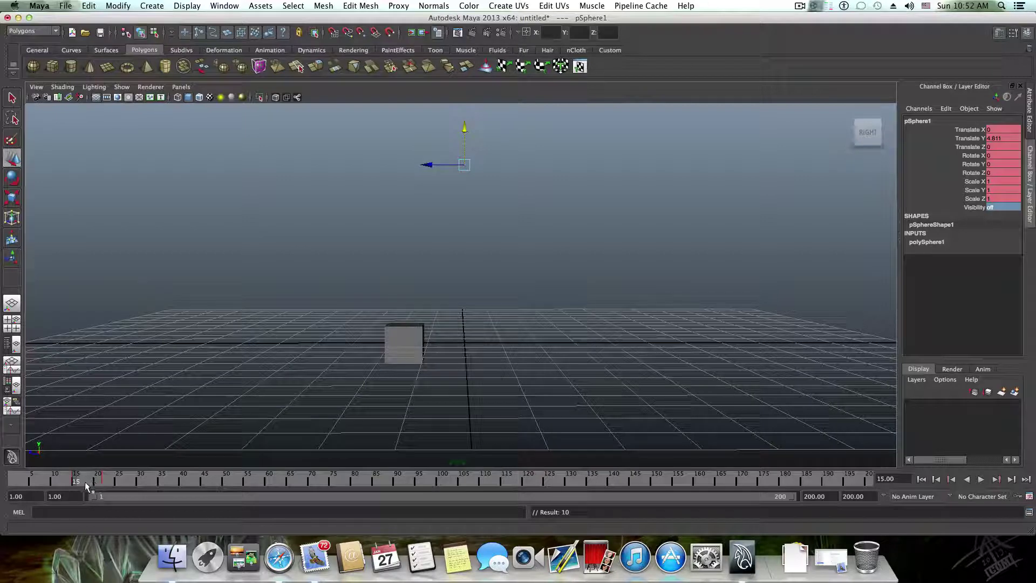
Key the sphere's visibility on at frame 18 and play back the animation.
{"action": "left_click", "coordinate": [87, 481]}
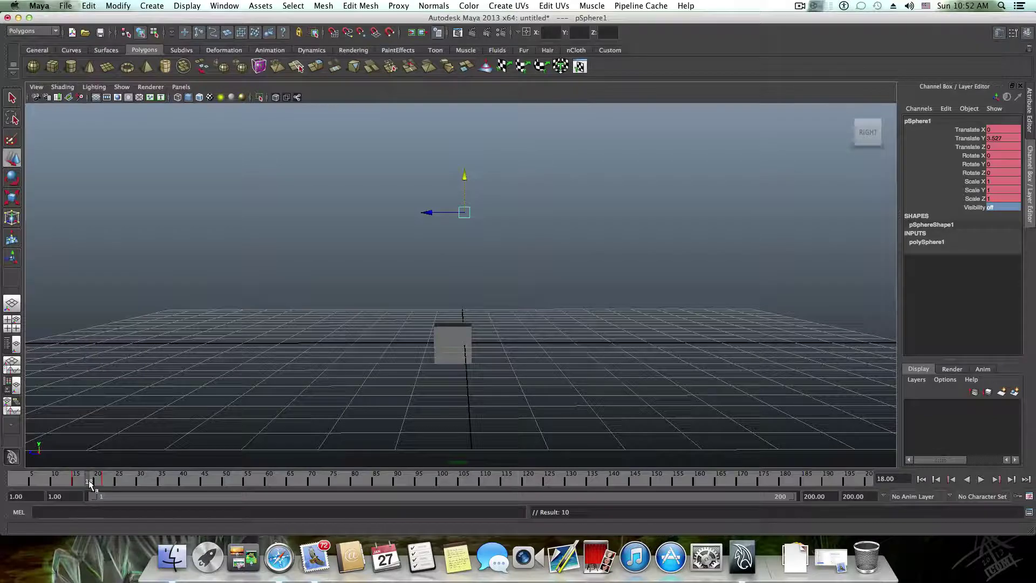
{"action": "double_click", "coordinate": [1003, 209]}
{"action": "type", "text": "on"}
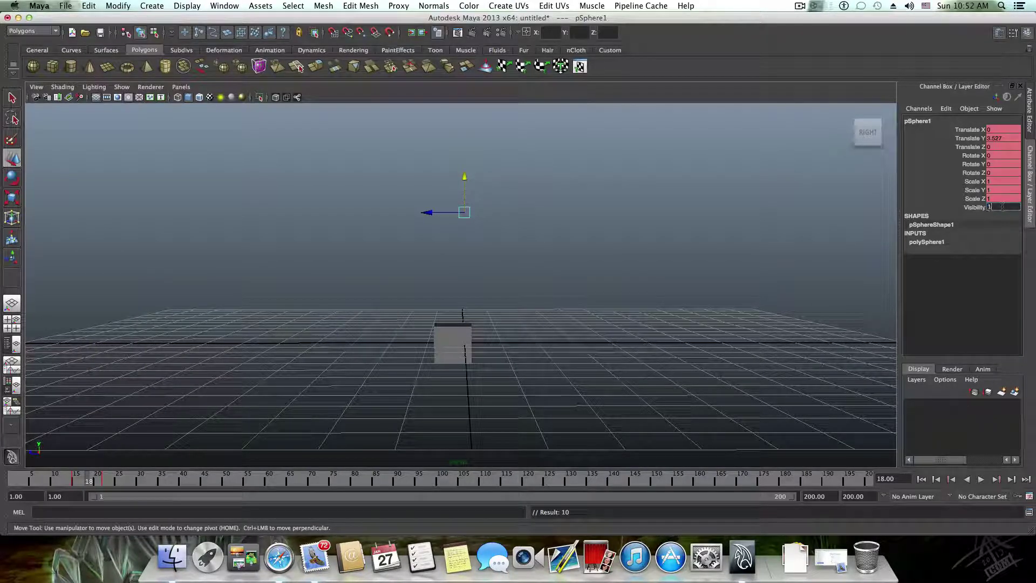
{"action": "key", "text": "Return"}
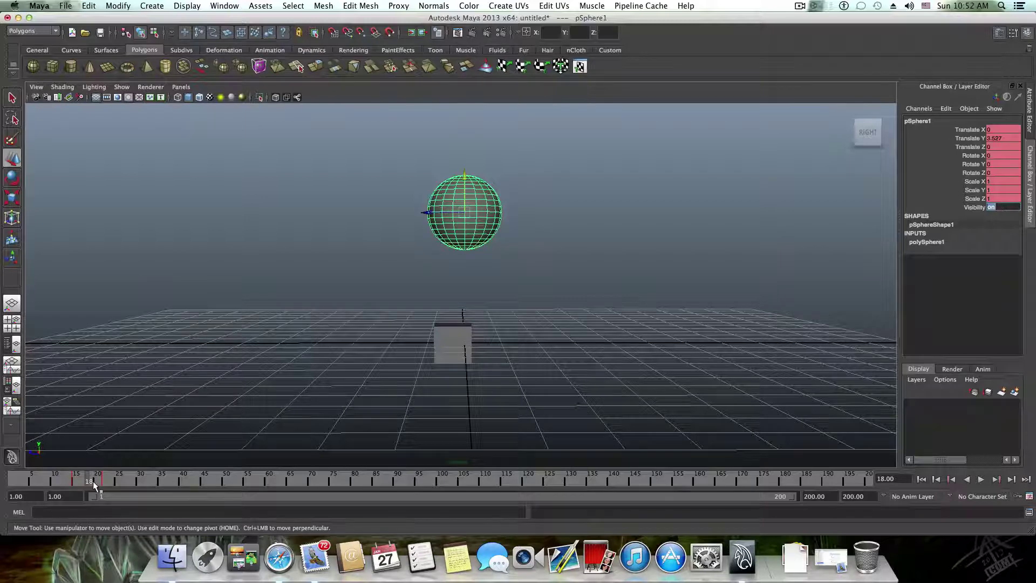
{"action": "type", "text": "s"}
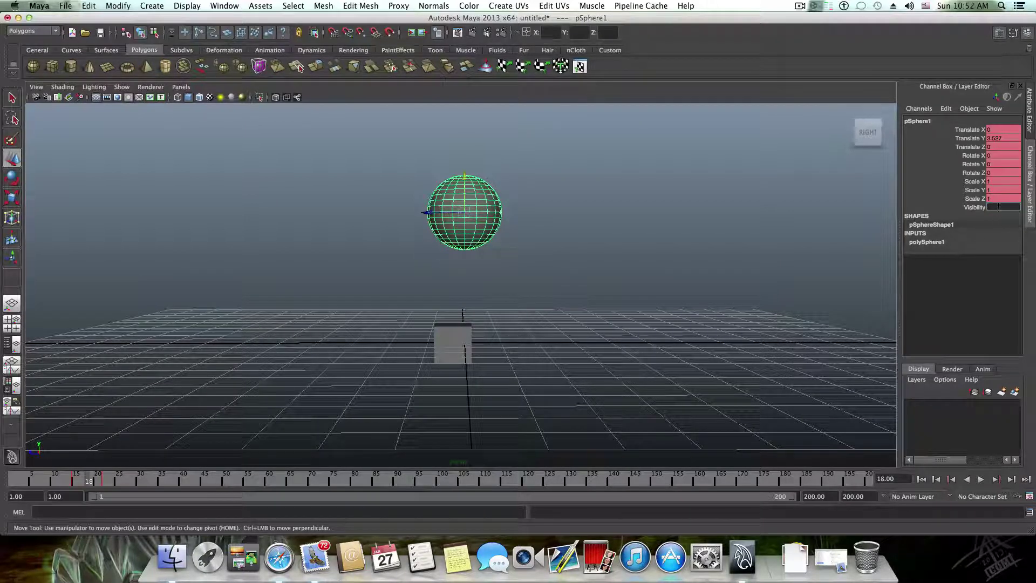
{"action": "key", "text": "Return"}
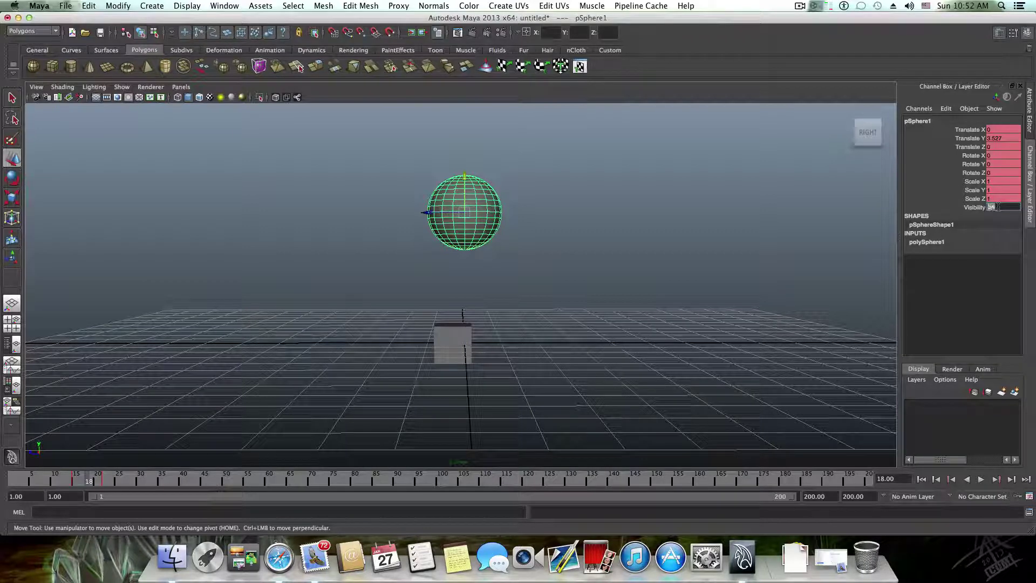
{"action": "left_click", "coordinate": [997, 209]}
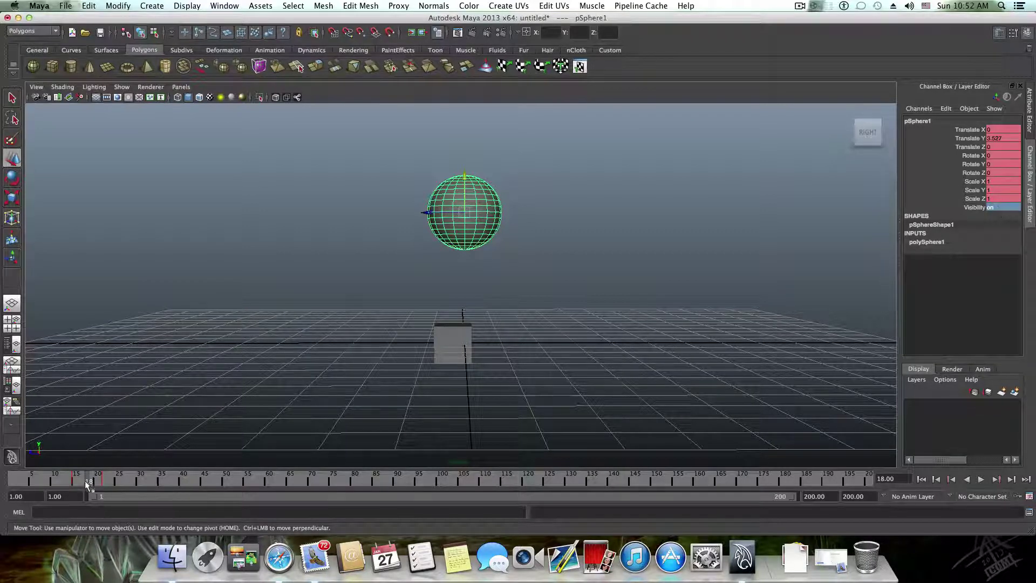
{"action": "key", "text": "s"}
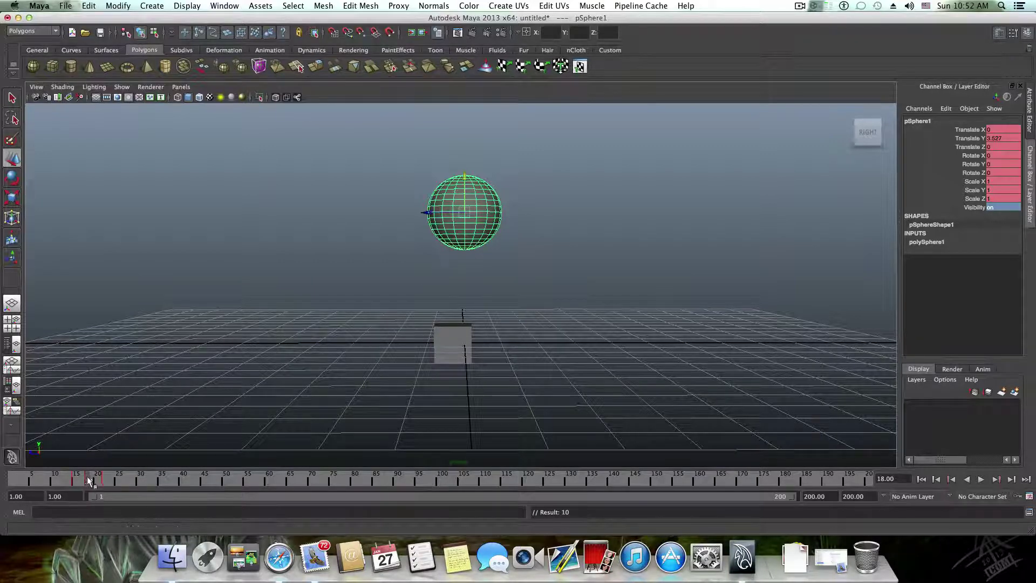
{"action": "key", "text": "alt+v"}
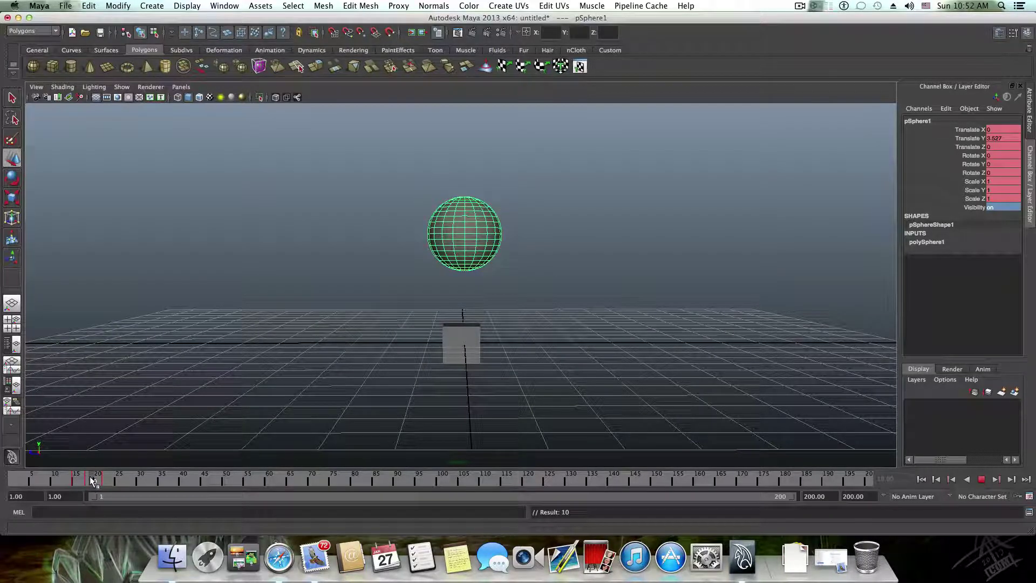
At frame 22, create a polygon cube in front of the sphere and scale it into a slab about 7.517 × 0.238 × 3.338.
{"action": "mouse_move", "coordinate": [91, 480]}
{"action": "left_mouse_down"}
{"action": "mouse_move", "coordinate": [63, 480]}
{"action": "mouse_move", "coordinate": [88, 479]}
{"action": "left_mouse_up"}
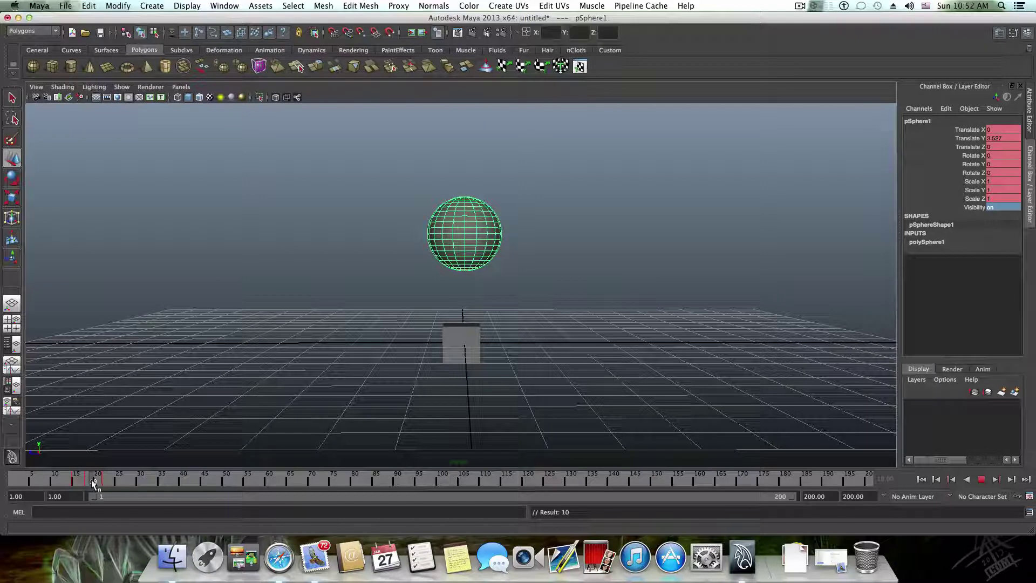
{"action": "mouse_move", "coordinate": [92, 479]}
{"action": "left_mouse_down"}
{"action": "mouse_move", "coordinate": [106, 480]}
{"action": "mouse_move", "coordinate": [78, 481]}
{"action": "mouse_move", "coordinate": [105, 485]}
{"action": "left_mouse_up"}
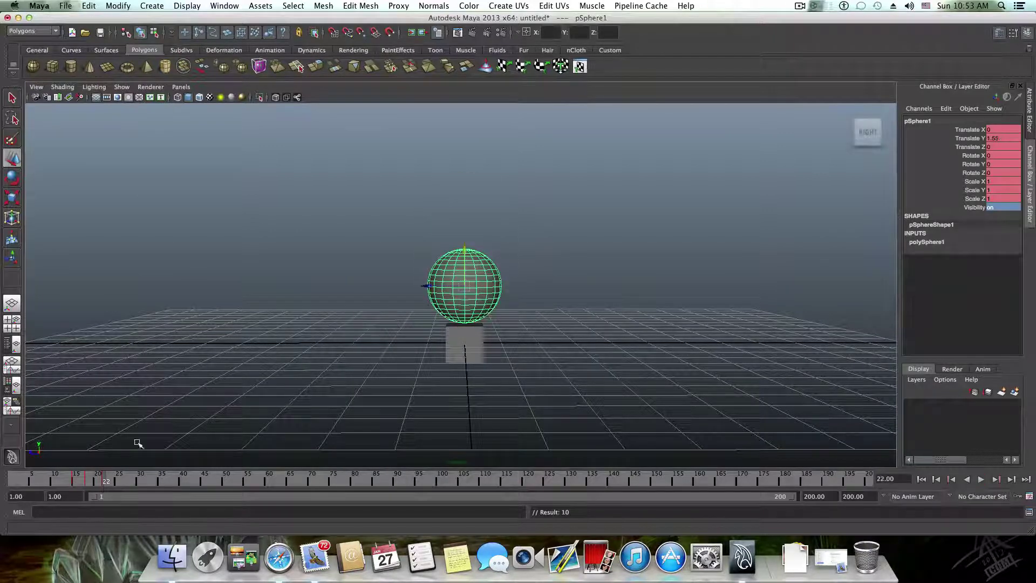
{"action": "left_click", "coordinate": [52, 66]}
{"action": "left_click_drag", "start_coordinate": [462, 386], "coordinate": [324, 313], "text": "alt"}
{"action": "left_click", "coordinate": [11, 197]}
{"action": "mouse_move", "coordinate": [364, 345]}
{"action": "left_mouse_down"}
{"action": "mouse_move", "coordinate": [228, 412]}
{"action": "mouse_move", "coordinate": [335, 366]}
{"action": "mouse_move", "coordinate": [428, 351]}
{"action": "mouse_move", "coordinate": [521, 247]}
{"action": "mouse_move", "coordinate": [530, 289]}
{"action": "mouse_move", "coordinate": [518, 335]}
{"action": "mouse_move", "coordinate": [400, 323]}
{"action": "mouse_move", "coordinate": [363, 335]}
{"action": "left_mouse_up"}
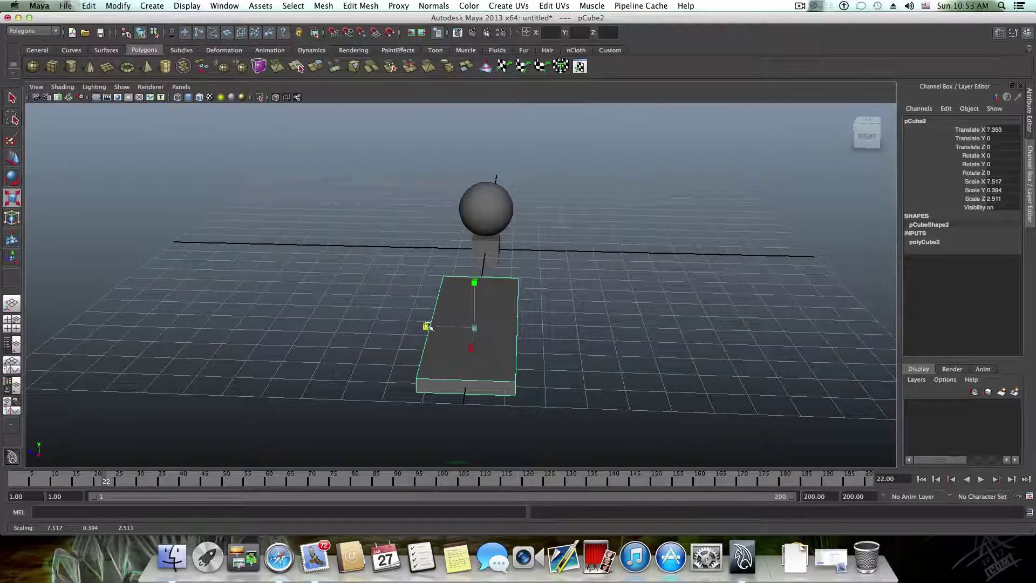
{"action": "left_click_drag", "start_coordinate": [426, 328], "coordinate": [479, 369]}
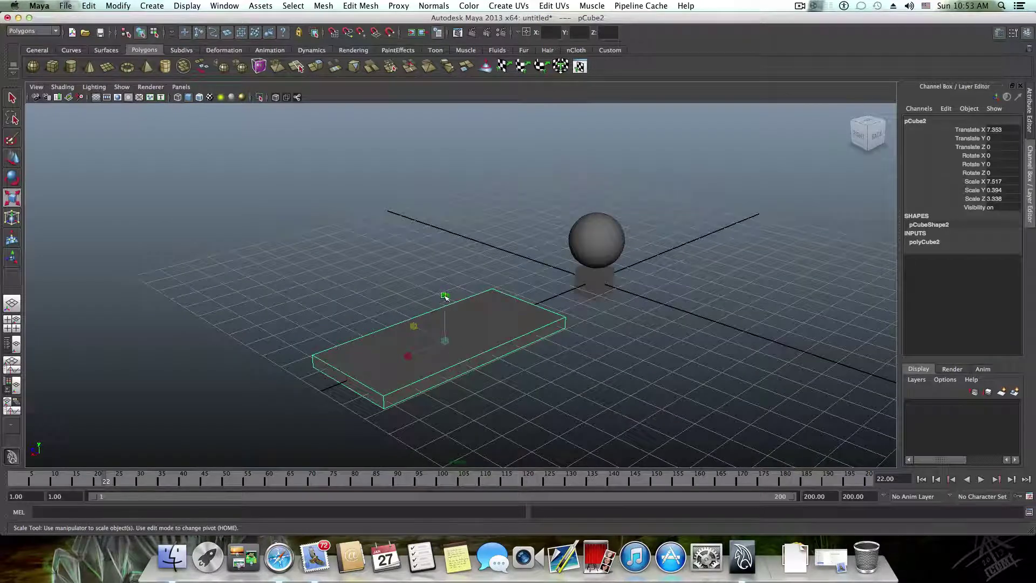
{"action": "left_click_drag", "start_coordinate": [444, 296], "coordinate": [439, 311]}
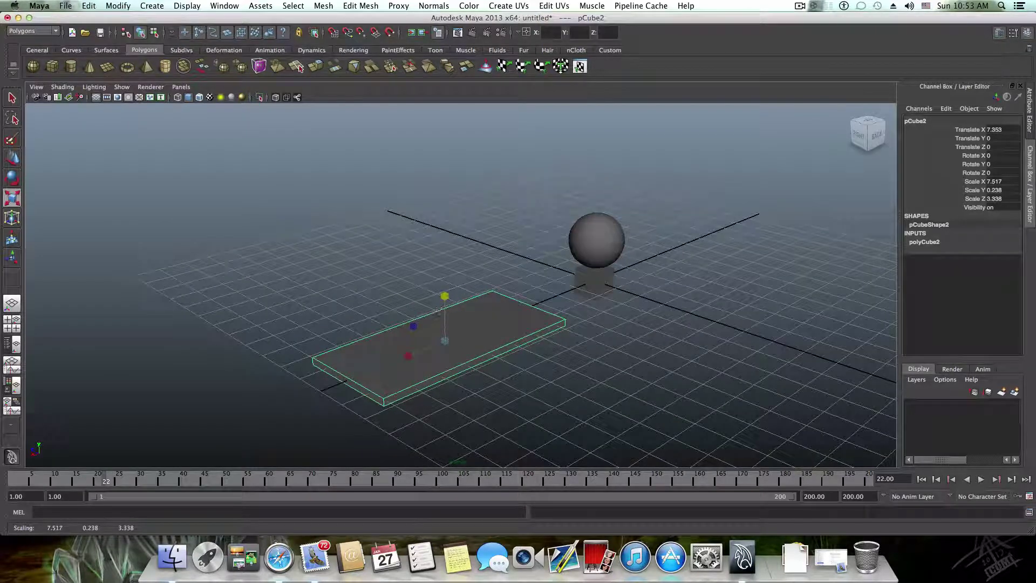
Split the slab across the middle of its length with an edge loop cut through the edge ring.
{"action": "left_click", "coordinate": [13, 157]}
{"action": "mouse_move", "coordinate": [411, 346]}
{"action": "left_mouse_down", "text": "alt"}
{"action": "mouse_move", "coordinate": [543, 352]}
{"action": "mouse_move", "coordinate": [428, 347]}
{"action": "mouse_move", "coordinate": [476, 339]}
{"action": "mouse_move", "coordinate": [446, 360]}
{"action": "mouse_move", "coordinate": [469, 340]}
{"action": "mouse_move", "coordinate": [351, 345]}
{"action": "mouse_move", "coordinate": [402, 337]}
{"action": "mouse_move", "coordinate": [399, 350]}
{"action": "left_mouse_up", "text": "alt"}
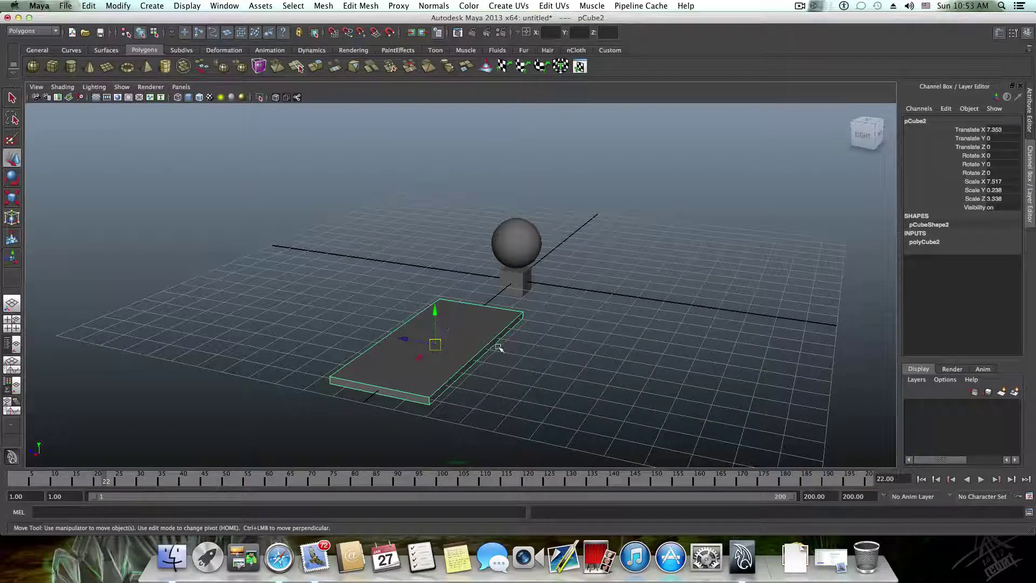
{"action": "scroll", "coordinate": [434, 356], "scroll_direction": "up", "scroll_amount": 2}
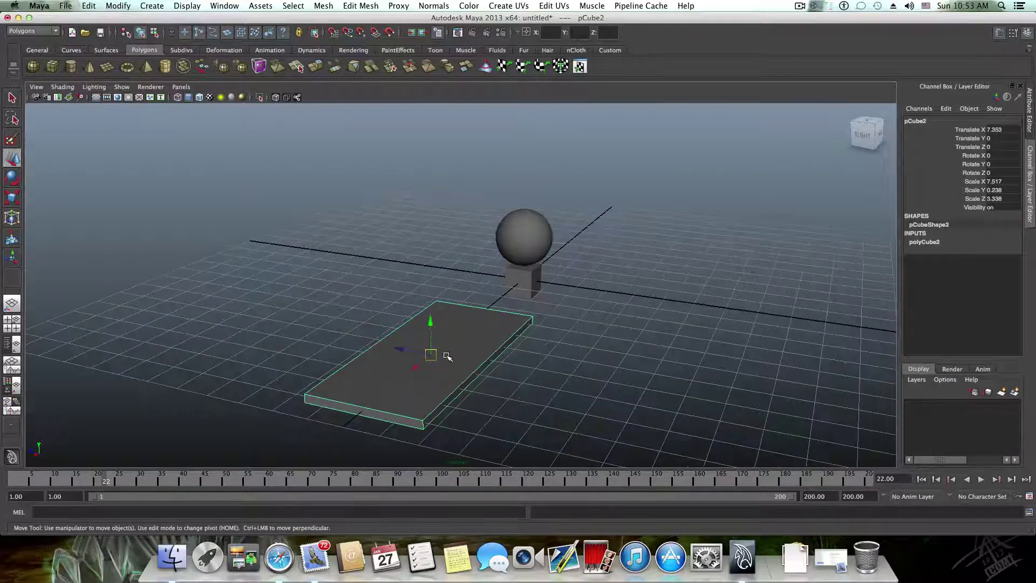
{"action": "left_click_drag", "start_coordinate": [447, 356], "coordinate": [358, 319], "text": "alt"}
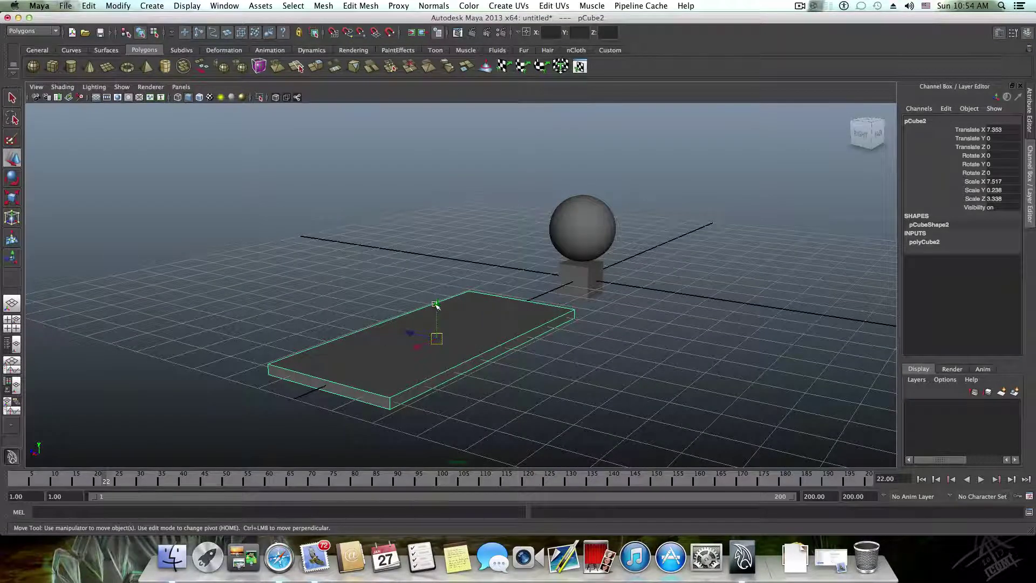
{"action": "left_click_drag", "start_coordinate": [467, 352], "coordinate": [395, 342], "text": "alt"}
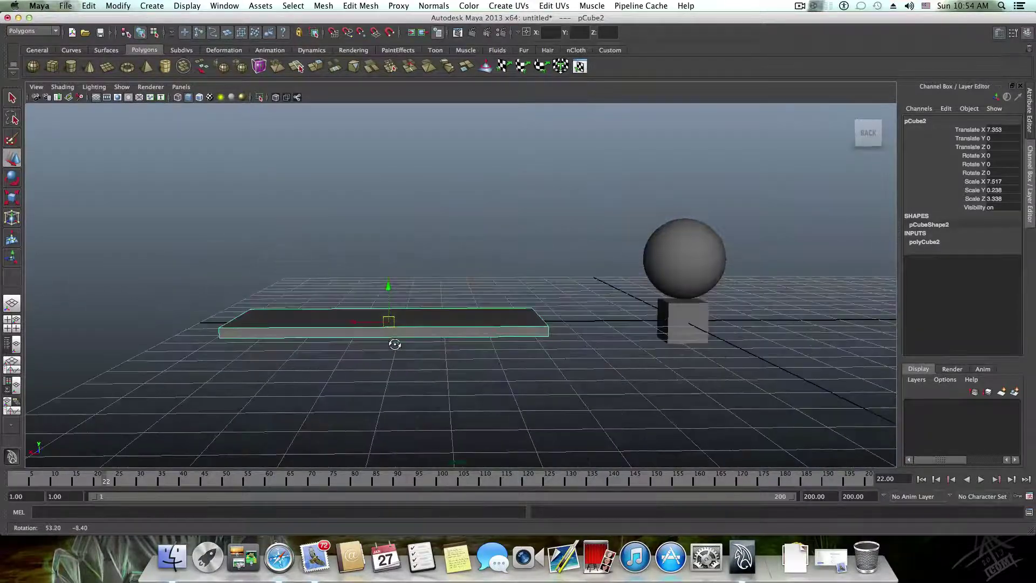
{"action": "right_click", "coordinate": [423, 330]}
{"action": "left_click", "coordinate": [422, 305]}
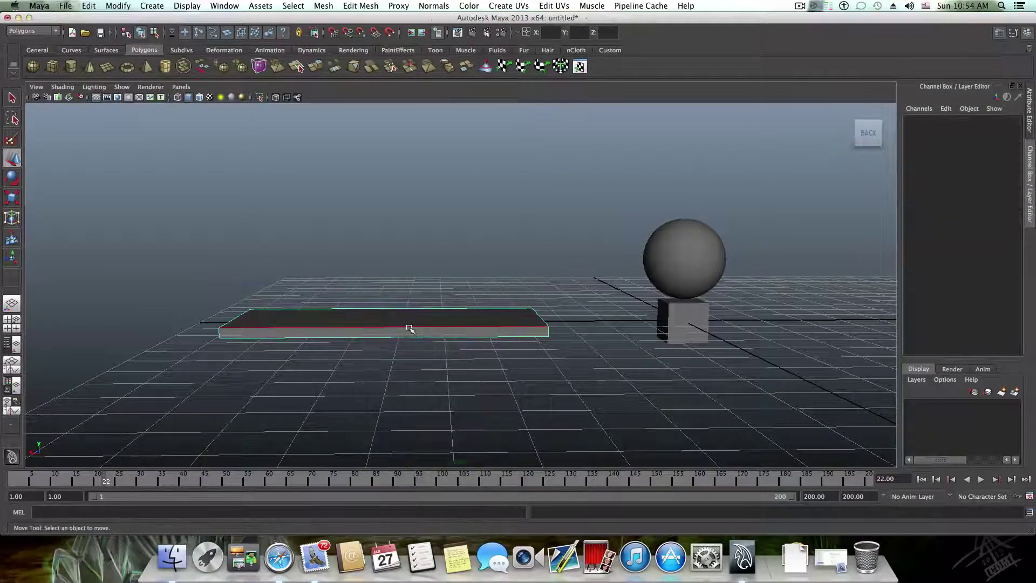
{"action": "left_click", "coordinate": [410, 327]}
{"action": "right_click", "coordinate": [410, 328], "text": "ctrl"}
{"action": "left_click", "coordinate": [370, 352]}
{"action": "left_click", "coordinate": [294, 334]}
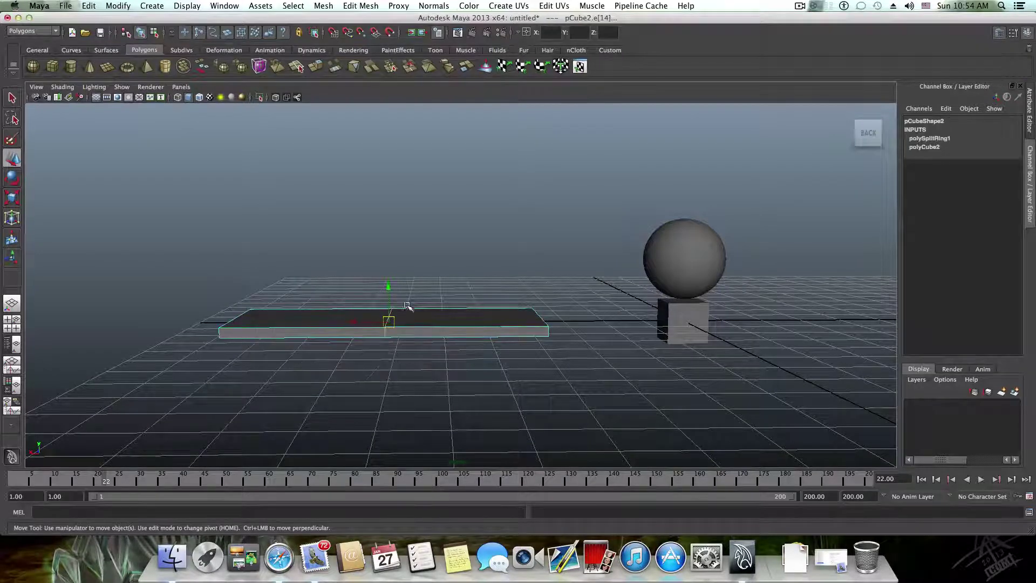
Lower the slab's end vertices to form a shallow roof shape, and position it above the sphere at about Translate X 0.463, Y 3.657.
{"action": "right_click", "coordinate": [425, 322]}
{"action": "left_click", "coordinate": [463, 273]}
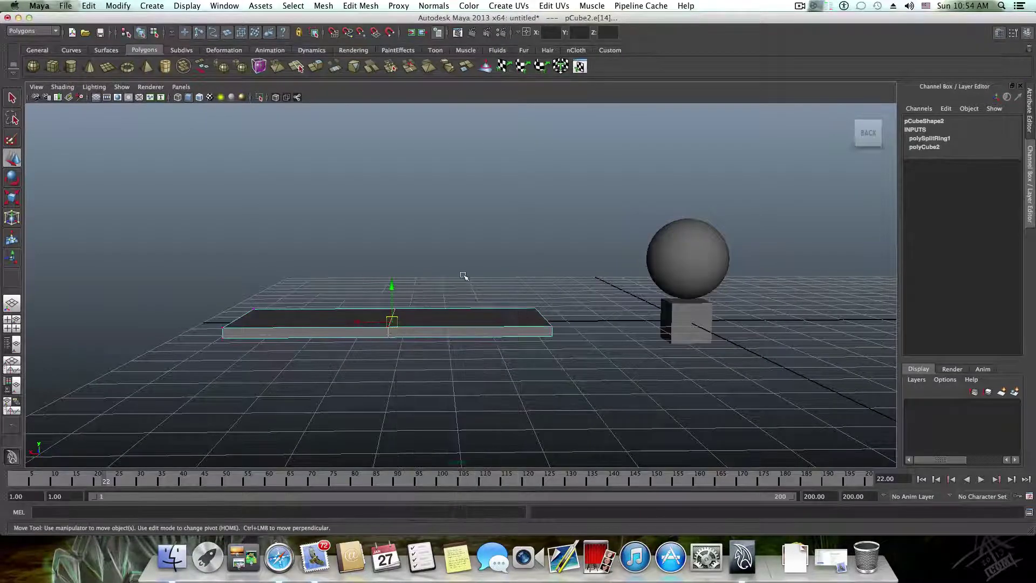
{"action": "left_click_drag", "start_coordinate": [536, 310], "coordinate": [565, 380]}
{"action": "left_click_drag", "start_coordinate": [173, 278], "coordinate": [285, 425], "text": "shift"}
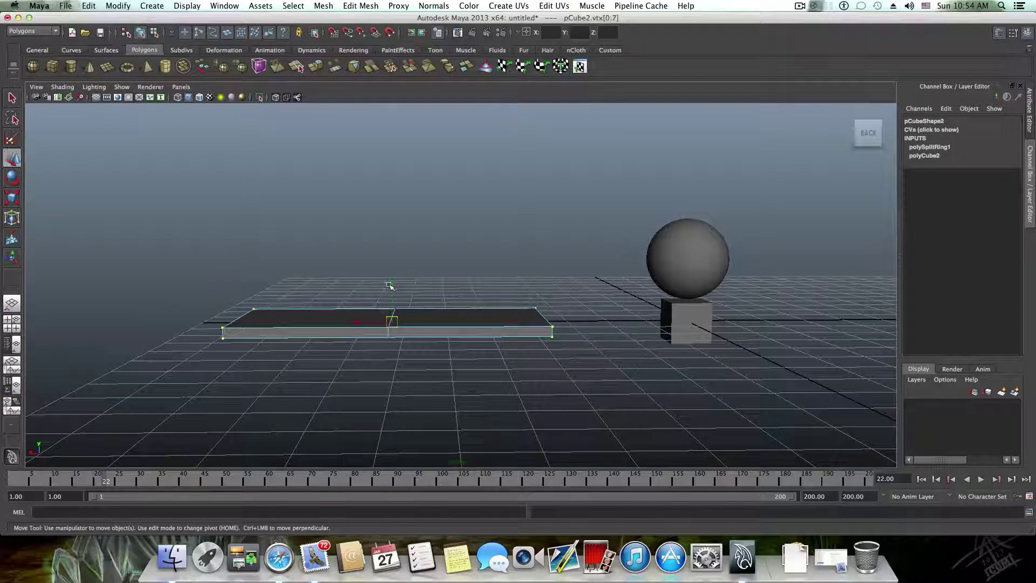
{"action": "left_click_drag", "start_coordinate": [391, 287], "coordinate": [400, 140]}
{"action": "key", "text": "F8"}
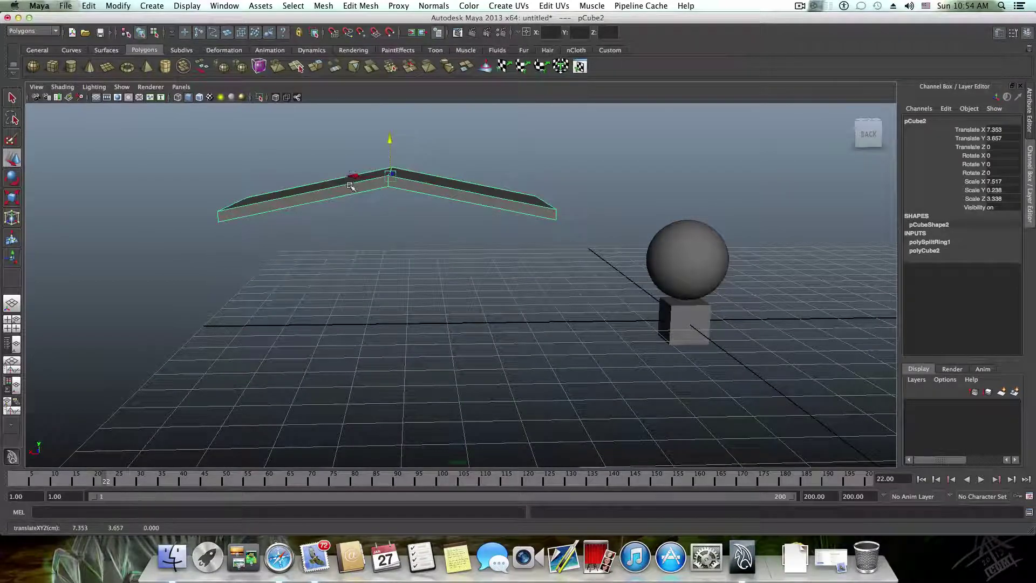
{"action": "left_click_drag", "start_coordinate": [351, 186], "coordinate": [554, 297]}
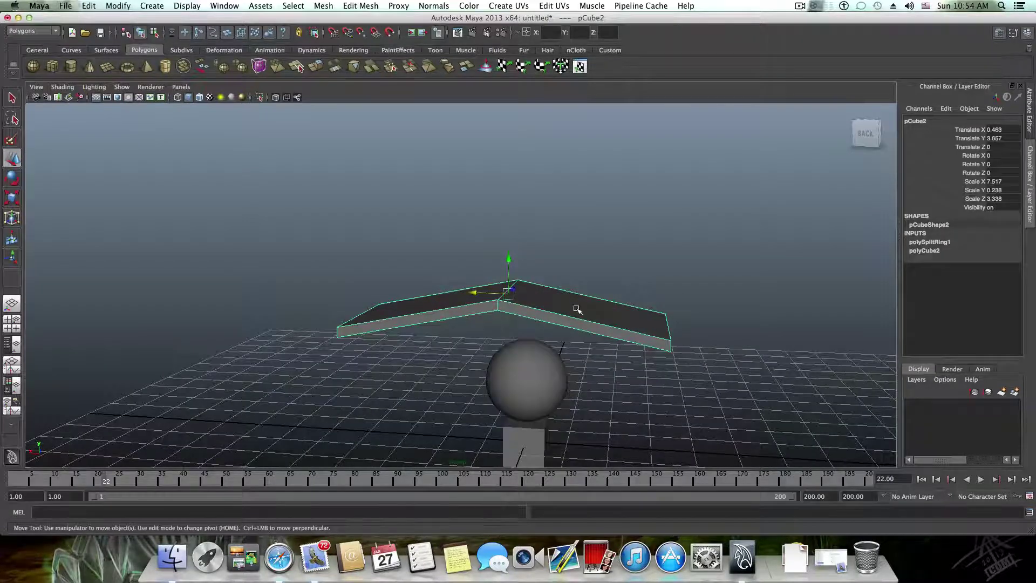
Move the roof's pivot point from its centre to the outer end with the smaller X position.
{"action": "key", "text": "Home"}
{"action": "left_click_drag", "start_coordinate": [629, 311], "coordinate": [647, 332]}
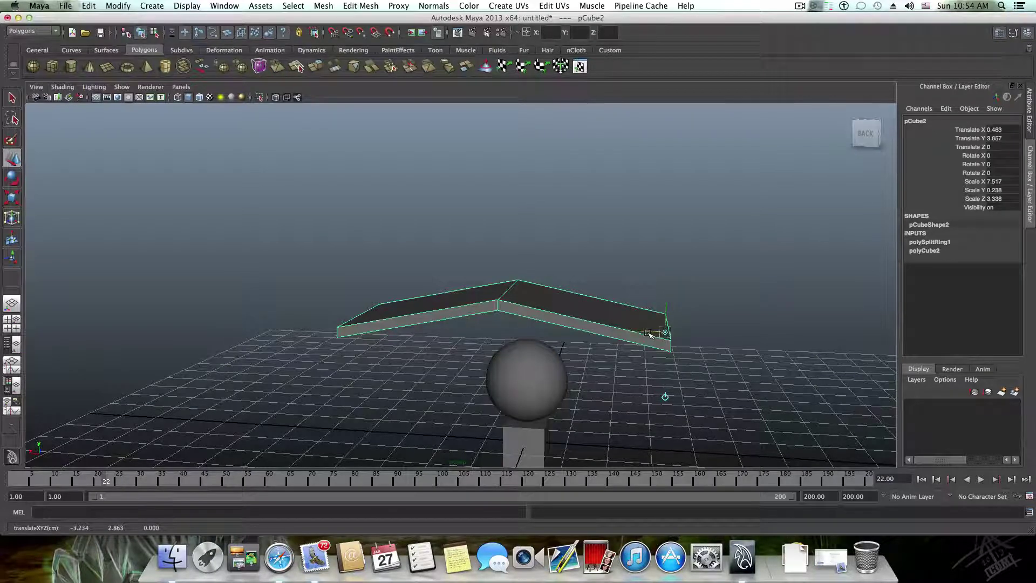
{"action": "key", "text": "F8"}
{"action": "key", "text": "F8"}
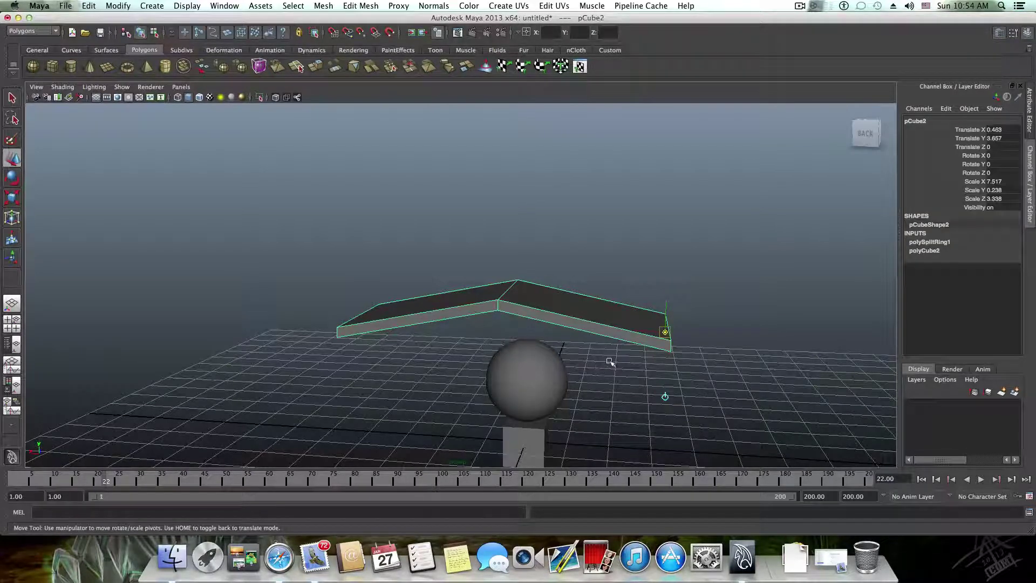
{"action": "left_click_drag", "start_coordinate": [601, 343], "coordinate": [491, 243], "text": "alt"}
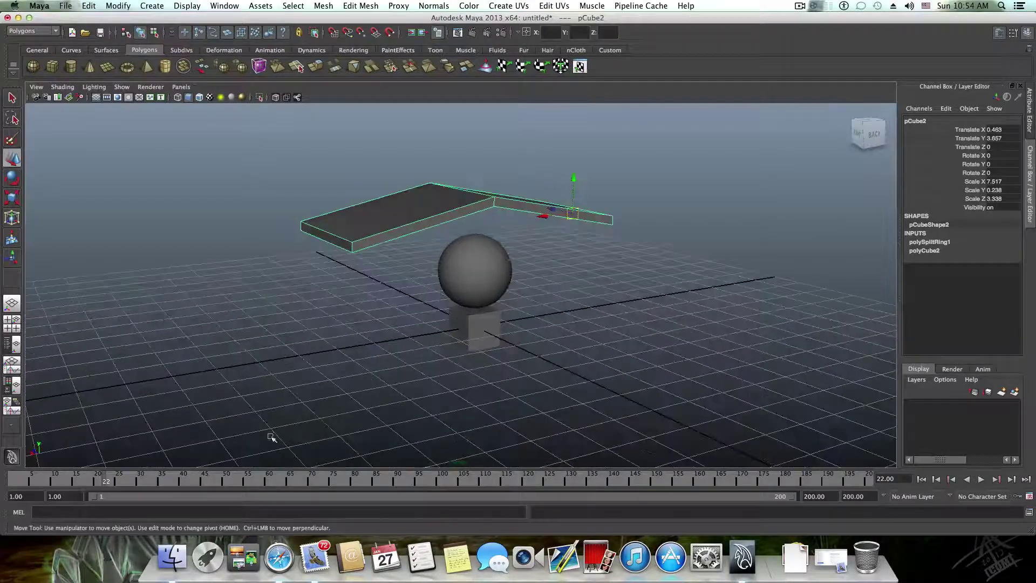
Review the sphere's keyframed drop on the timeline and go to frame 25.
{"action": "key", "text": "alt+v"}
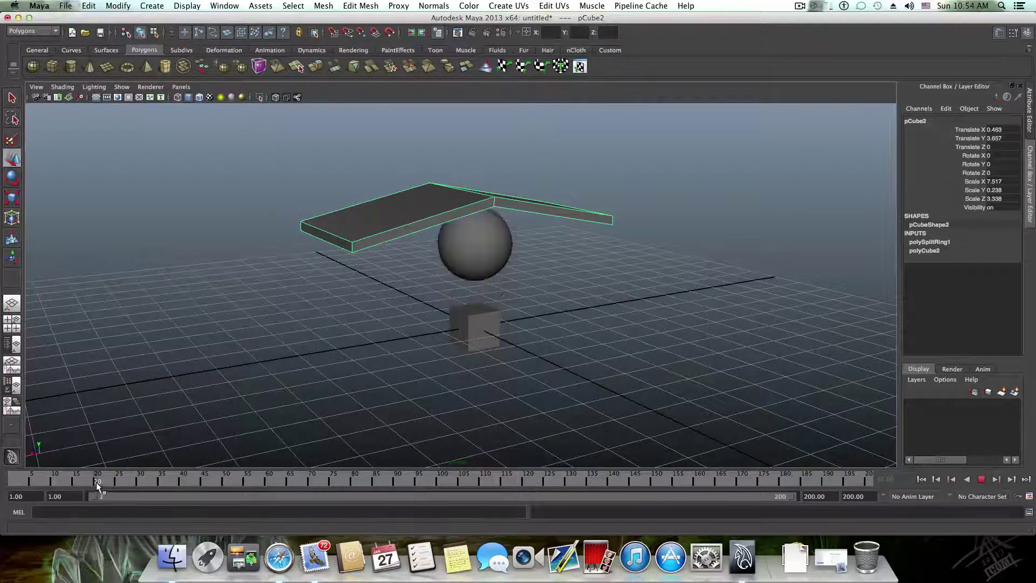
{"action": "left_click", "coordinate": [486, 275]}
{"action": "key", "text": "alt+v"}
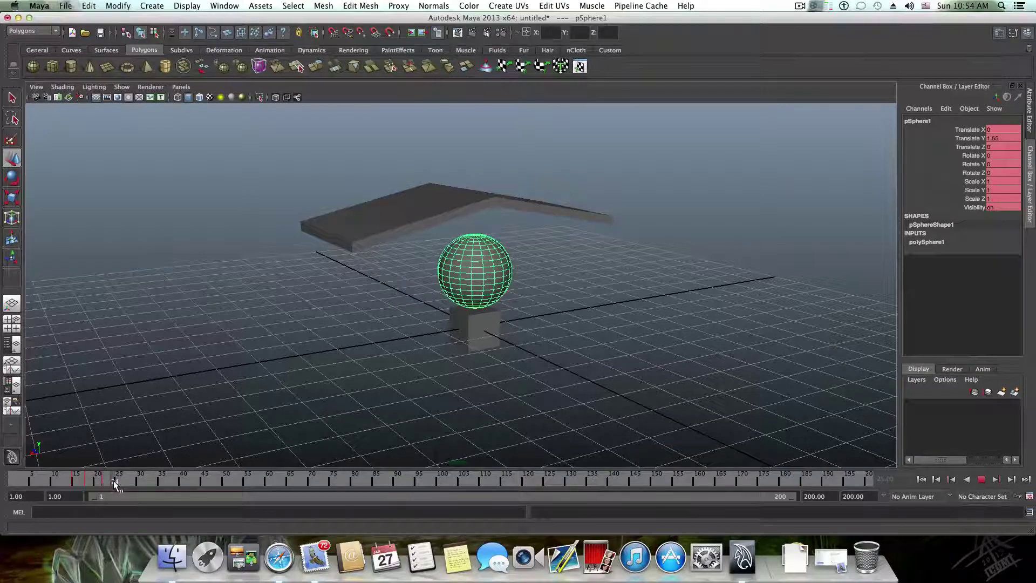
{"action": "key", "text": "alt+v"}
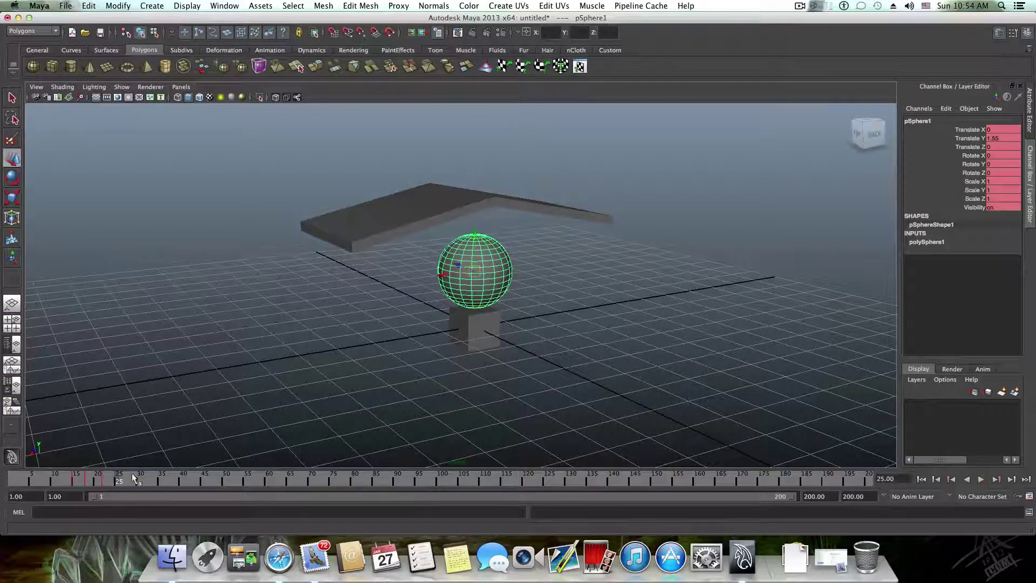
Rest the roof on top of the sphere at about Translate X -1.303, Y 3.179, and set its keyframe at frame 25.
{"action": "left_click", "coordinate": [467, 202]}
{"action": "left_click_drag", "start_coordinate": [434, 226], "coordinate": [378, 234], "text": "alt"}
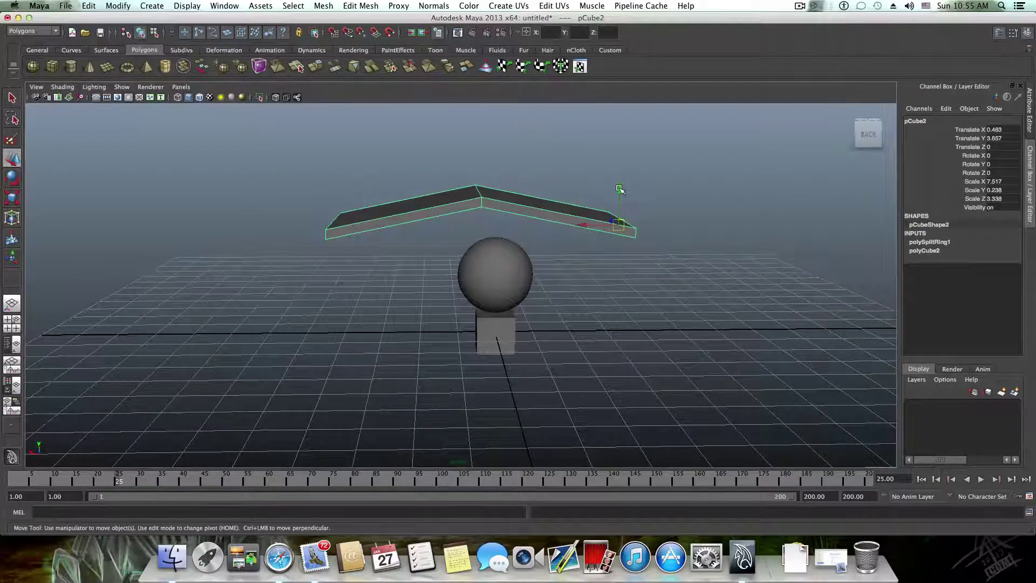
{"action": "left_click_drag", "start_coordinate": [619, 189], "coordinate": [618, 214]}
{"action": "left_click_drag", "start_coordinate": [584, 249], "coordinate": [647, 258]}
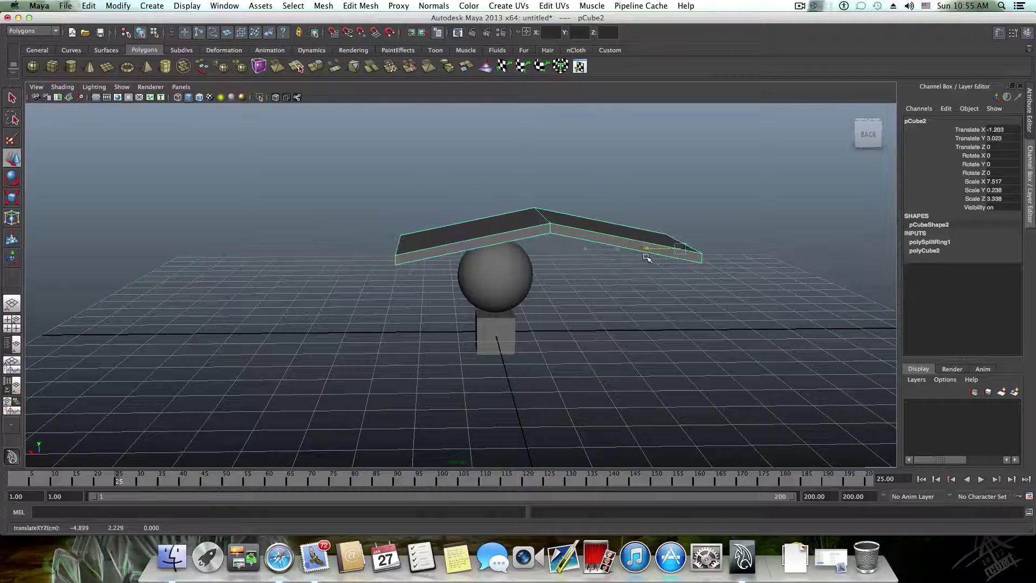
{"action": "left_click_drag", "start_coordinate": [683, 216], "coordinate": [681, 209]}
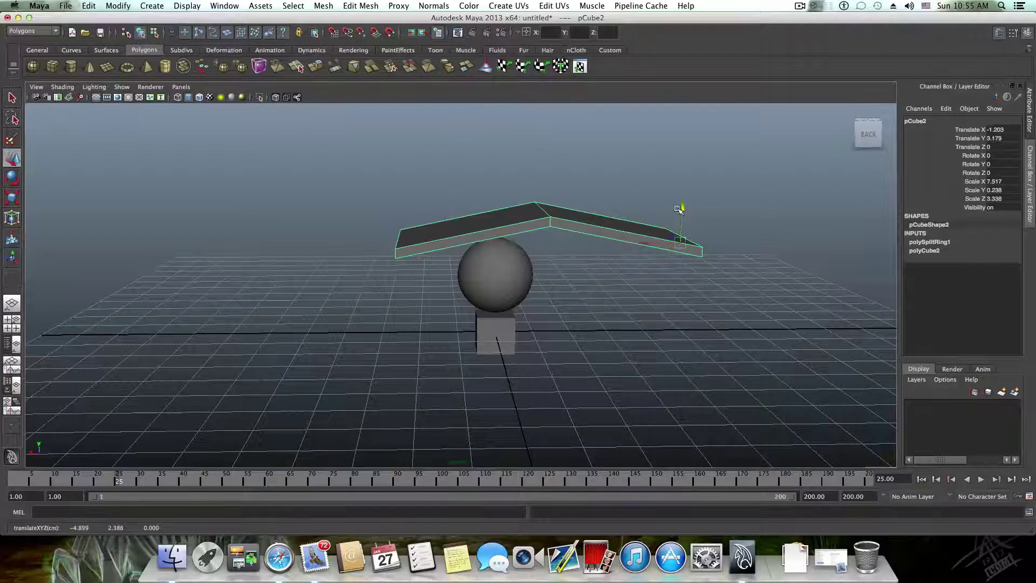
{"action": "left_click_drag", "start_coordinate": [652, 244], "coordinate": [566, 421]}
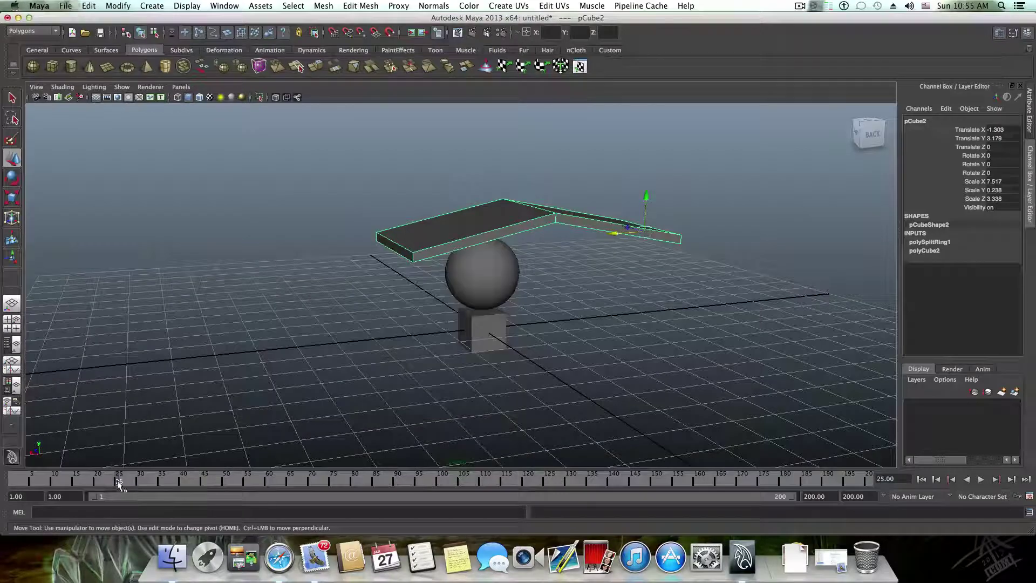
{"action": "left_click_drag", "start_coordinate": [418, 308], "coordinate": [534, 281], "text": "alt"}
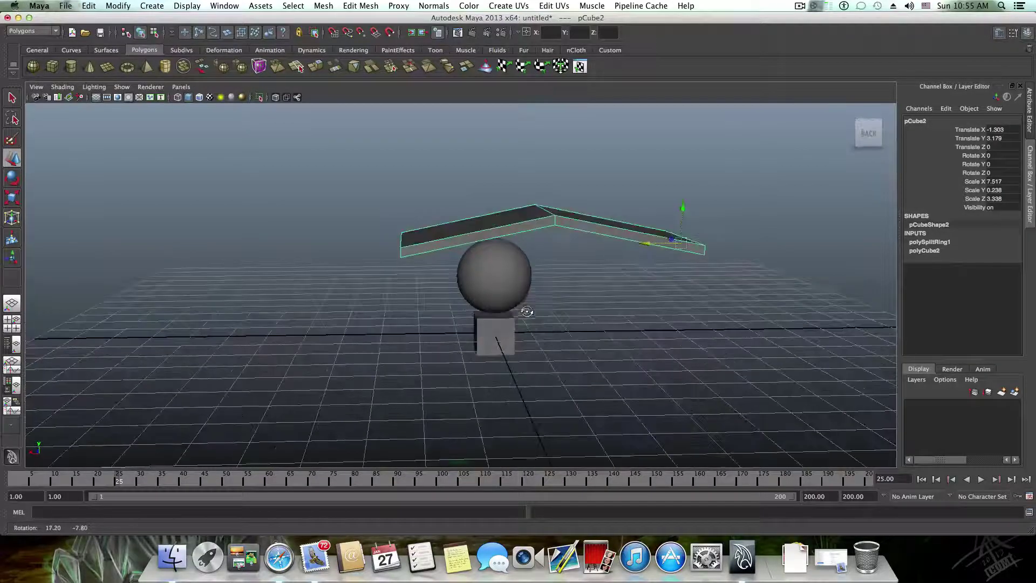
{"action": "key", "text": "s"}
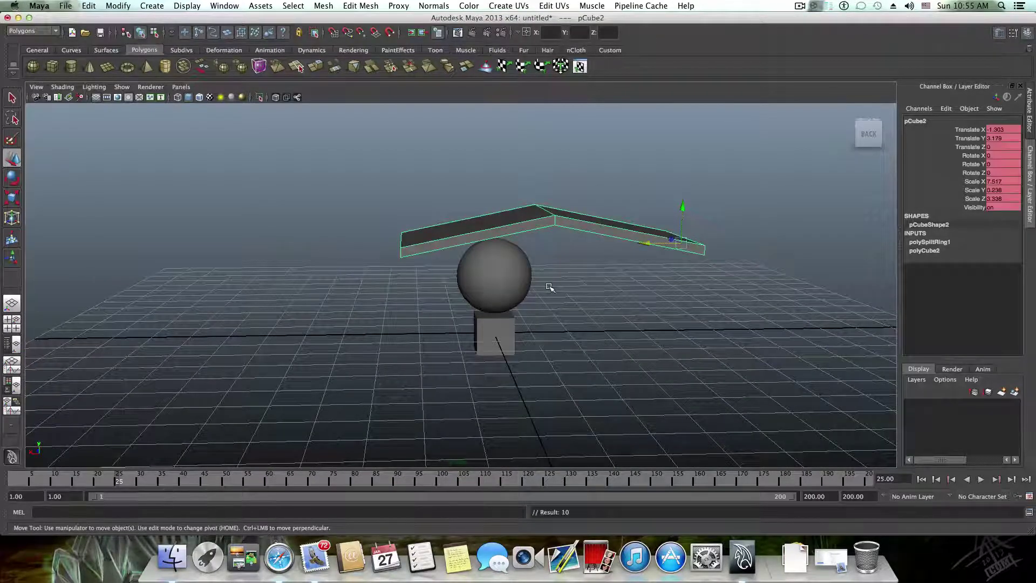
{"action": "double_click", "coordinate": [113, 480]}
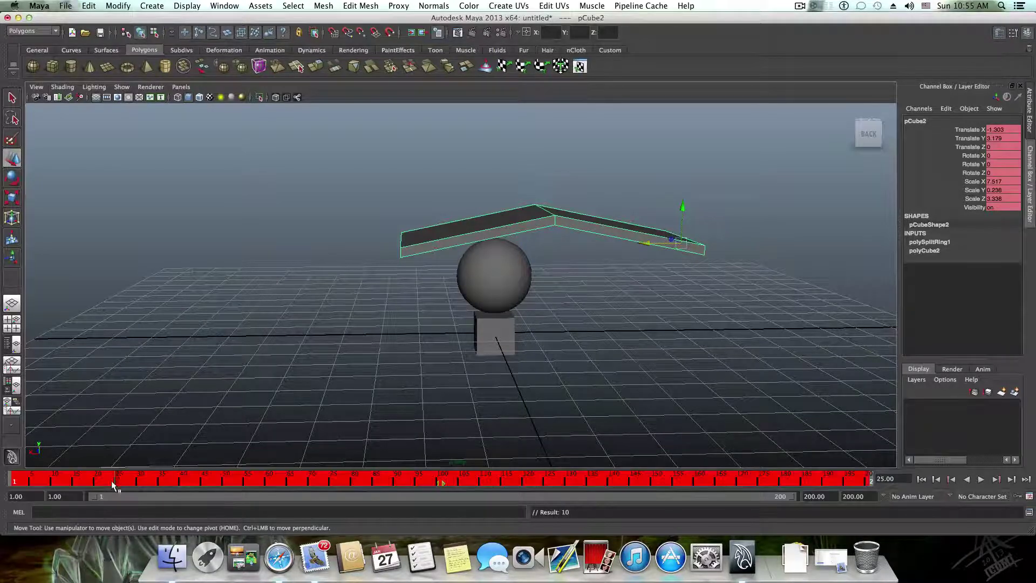
{"action": "left_click", "coordinate": [132, 430]}
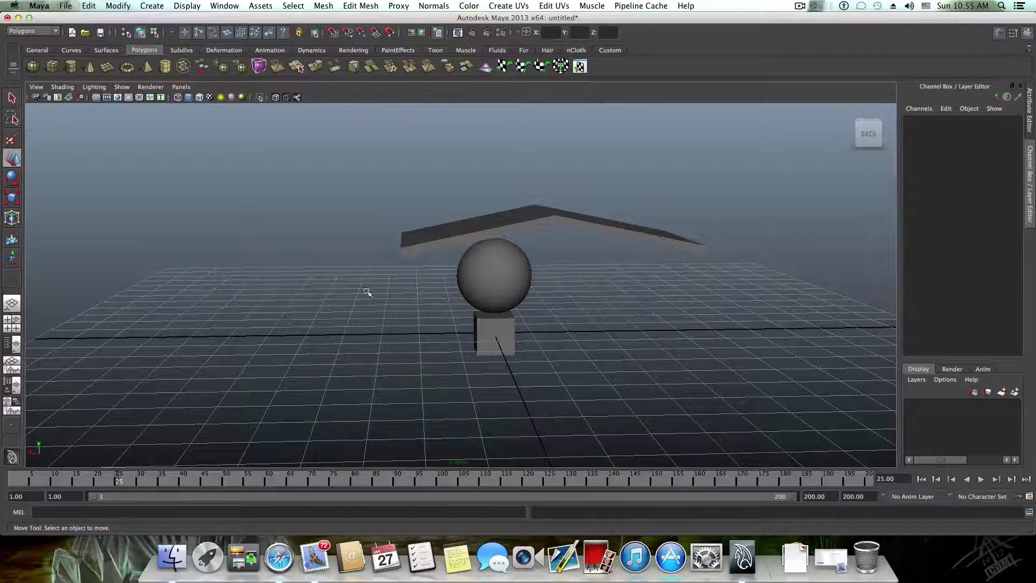
{"action": "left_click", "coordinate": [426, 230]}
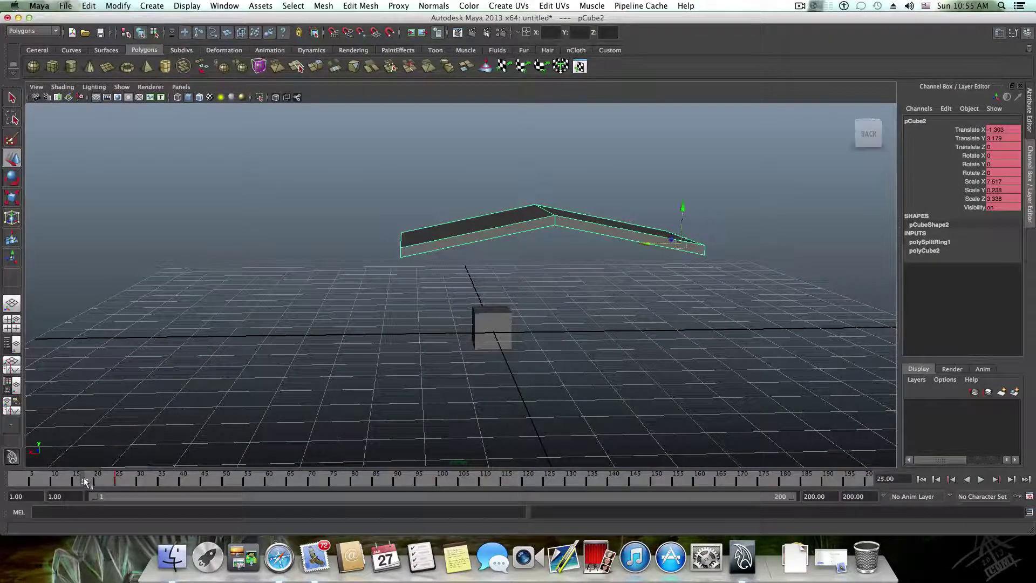
At frame 15, swing the roof upward around its end pivot to about Rotate Z 58.744.
{"action": "left_click", "coordinate": [83, 477]}
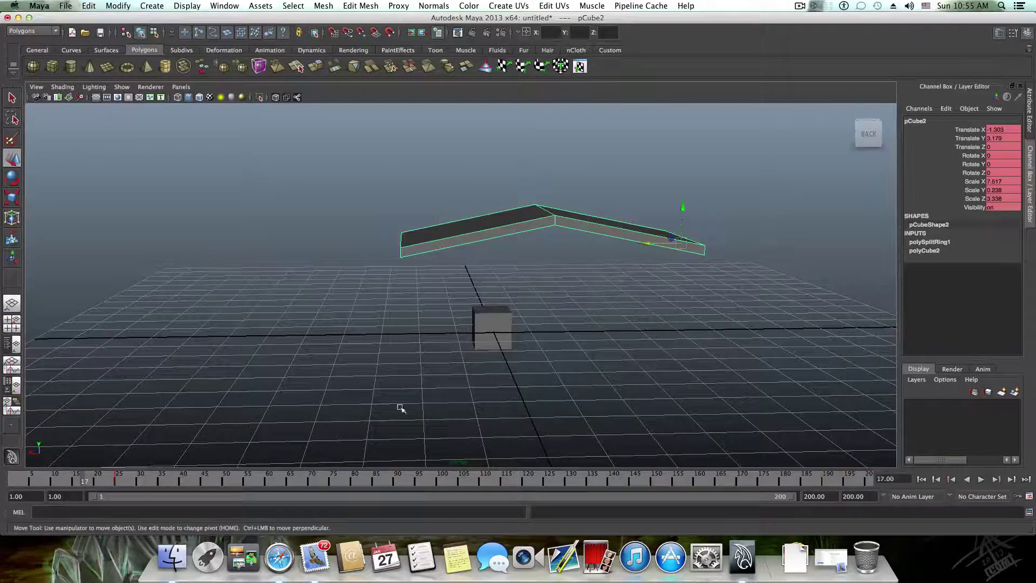
{"action": "left_click", "coordinate": [76, 477]}
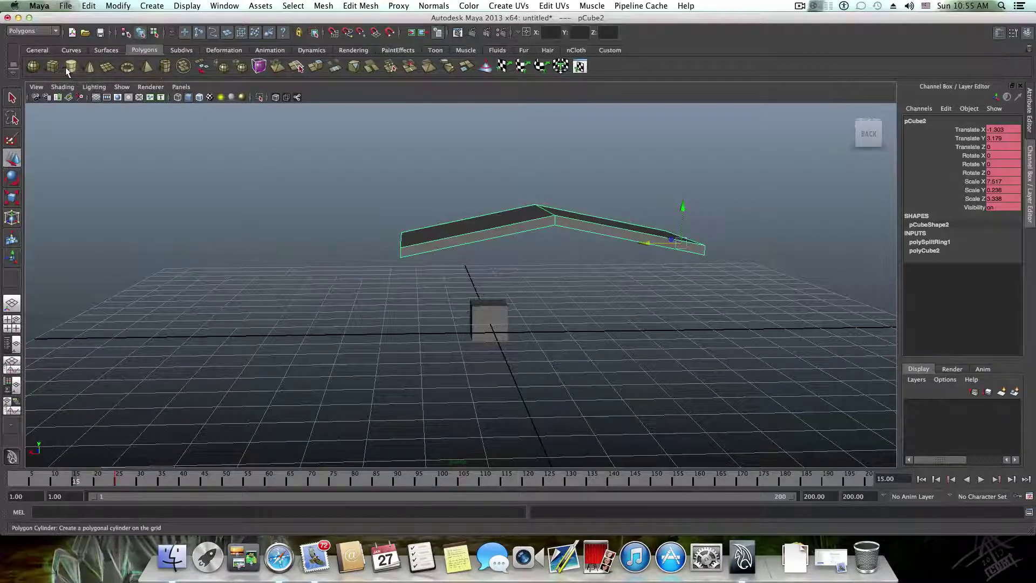
{"action": "left_click", "coordinate": [12, 178]}
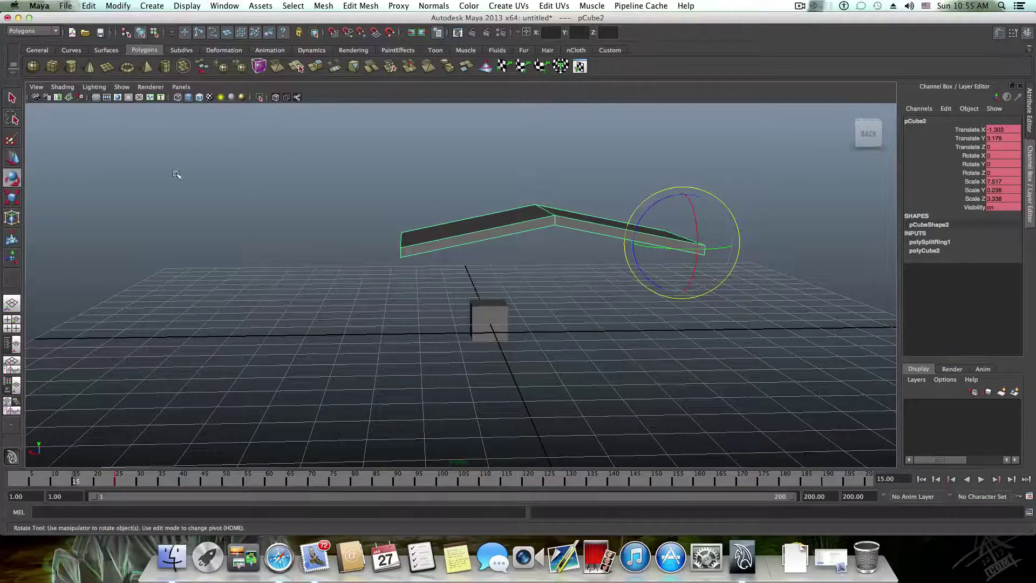
{"action": "left_click_drag", "start_coordinate": [700, 192], "coordinate": [747, 227]}
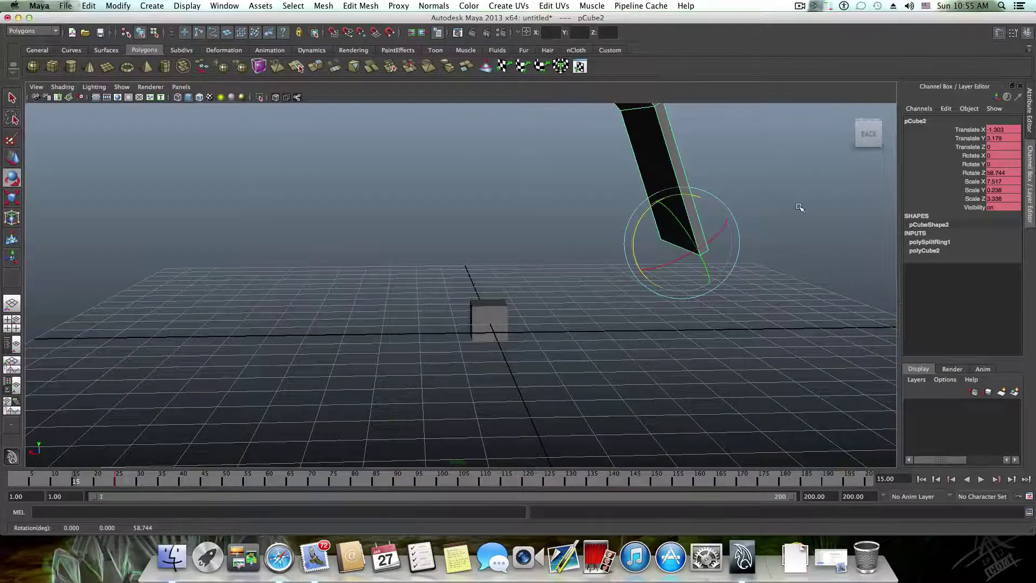
{"action": "middle_click_drag", "start_coordinate": [800, 208], "coordinate": [675, 222], "text": "alt"}
{"action": "left_click_drag", "start_coordinate": [675, 223], "coordinate": [718, 285], "text": "alt"}
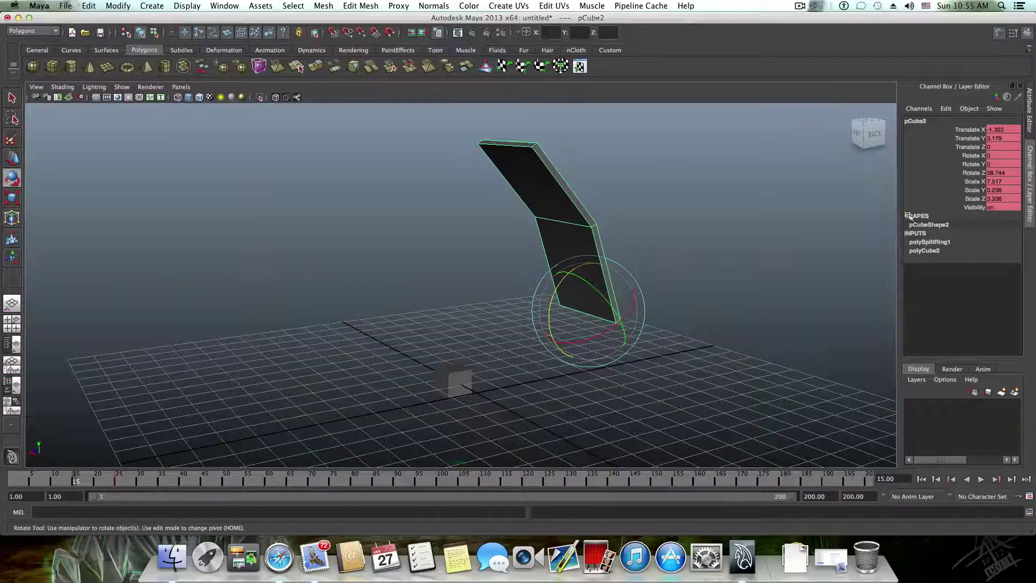
Key the roof's visibility off at frame 15 and back on at frame 18.
{"action": "left_click", "coordinate": [990, 209]}
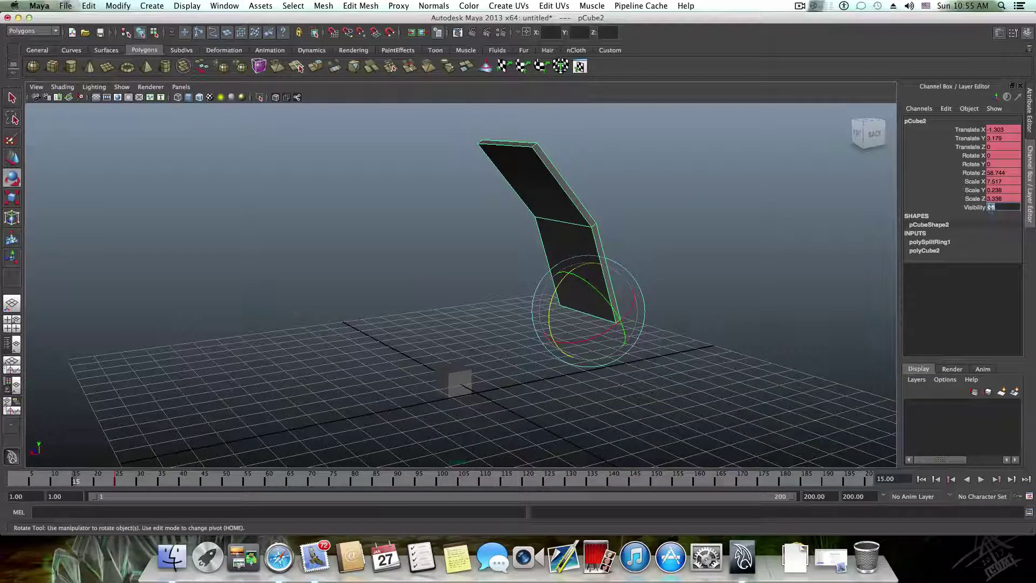
{"action": "type", "text": "0"}
{"action": "key", "text": "Return"}
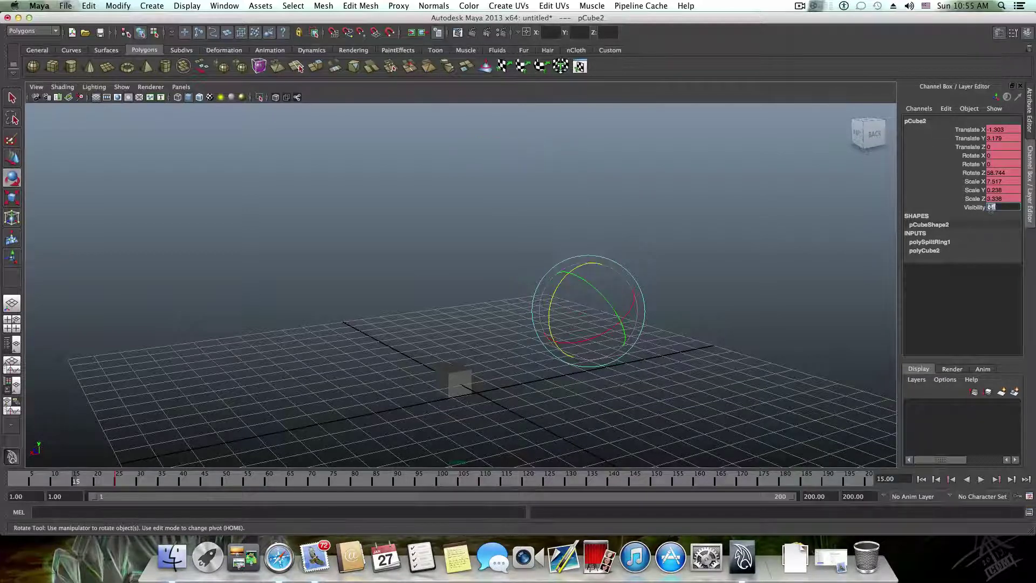
{"action": "key", "text": "Return"}
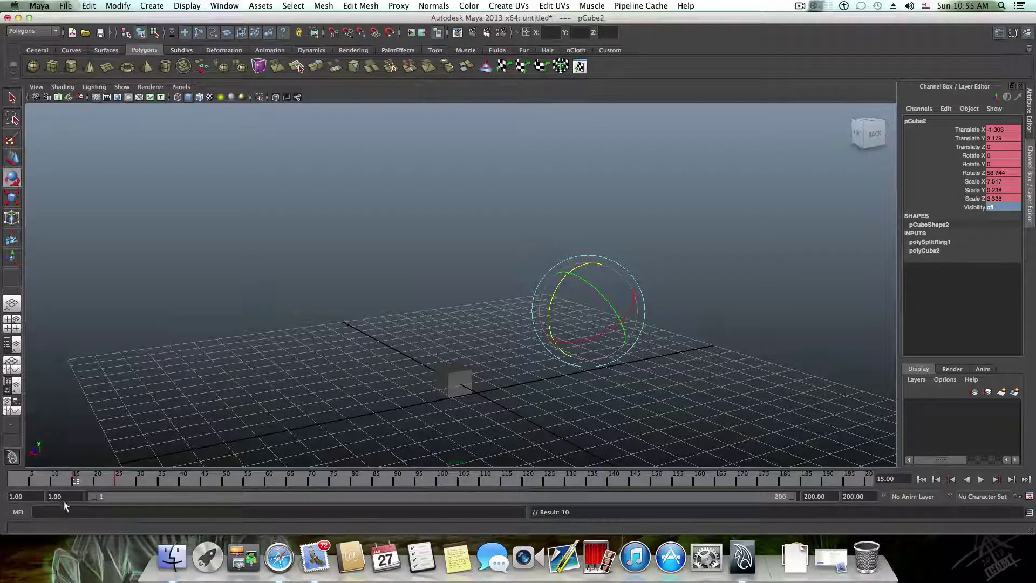
{"action": "left_click", "coordinate": [87, 480]}
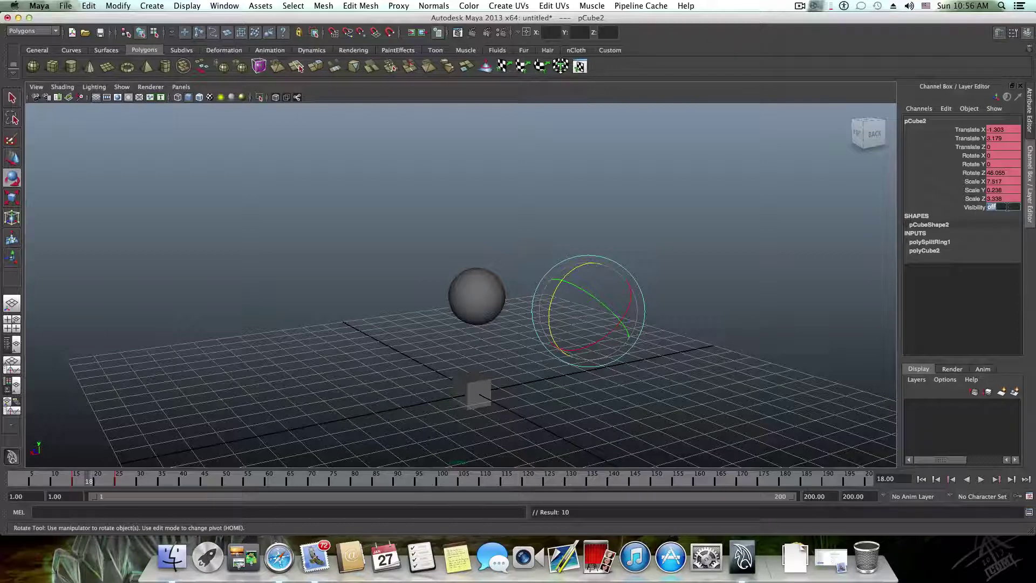
{"action": "key", "text": "Return"}
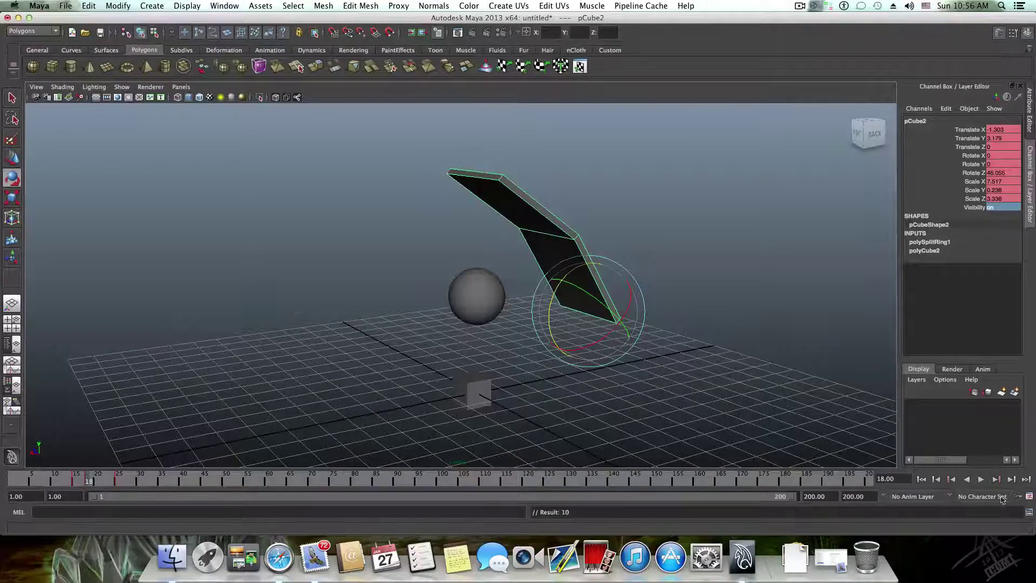
Play the animation from the start and examine the roof's appearance and swing from several angles, ending at frame 25.
{"action": "left_click", "coordinate": [921, 479]}
{"action": "left_click_drag", "start_coordinate": [718, 443], "coordinate": [764, 413], "text": "alt"}
{"action": "left_click", "coordinate": [980, 479]}
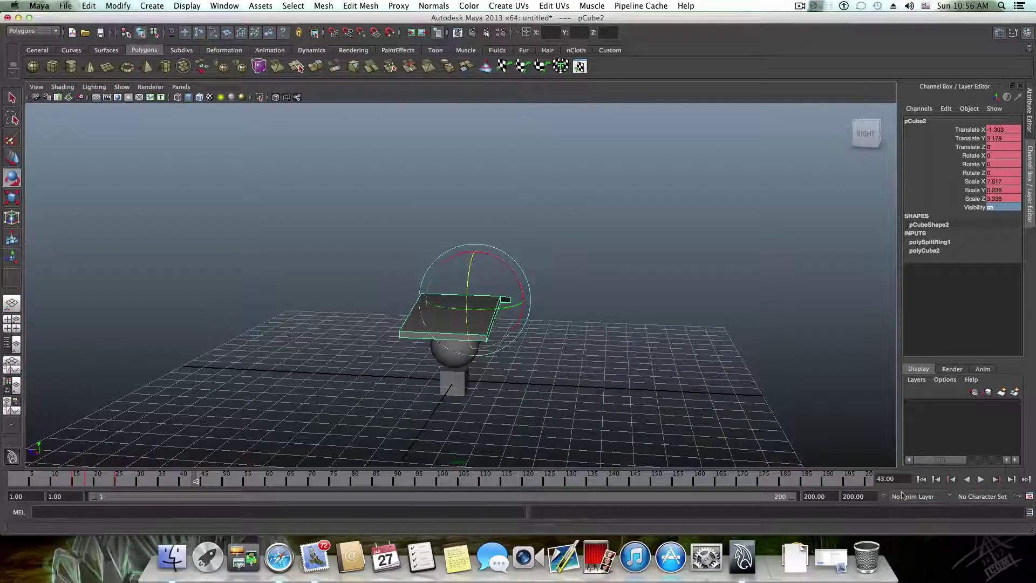
{"action": "left_click", "coordinate": [919, 479]}
{"action": "left_click", "coordinate": [979, 479]}
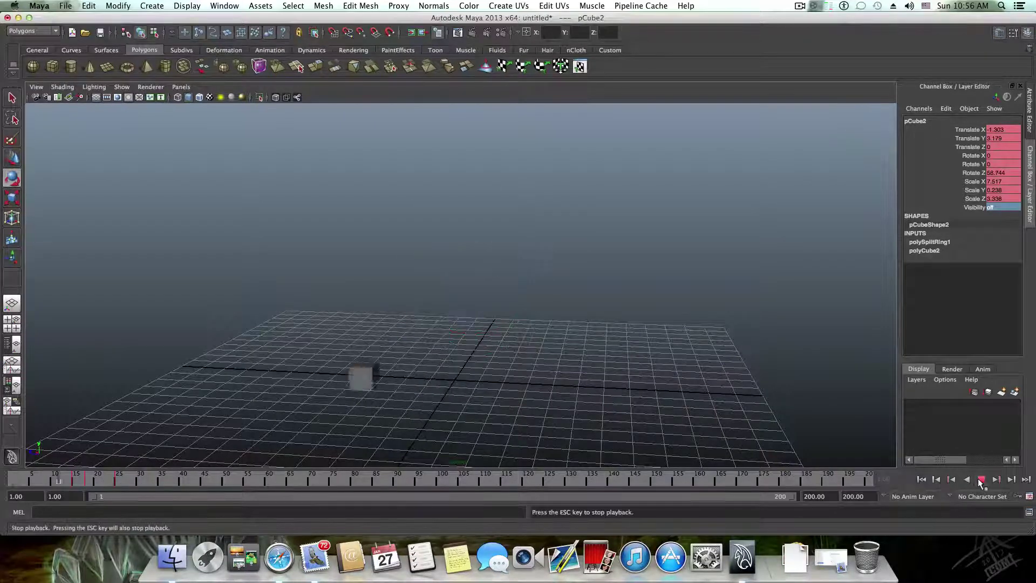
{"action": "left_click_drag", "start_coordinate": [787, 399], "coordinate": [353, 349], "text": "alt"}
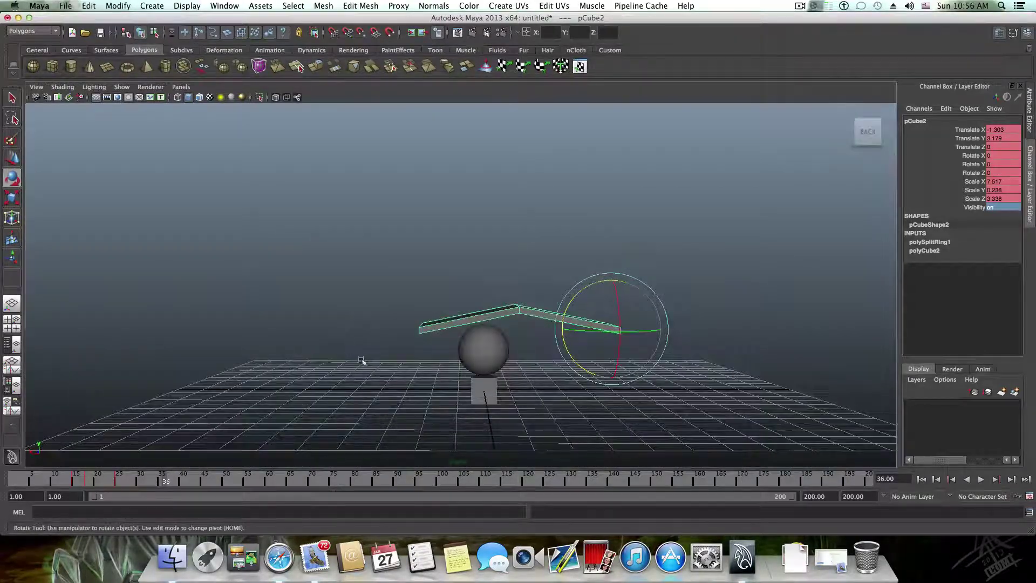
{"action": "left_click_drag", "start_coordinate": [480, 397], "coordinate": [444, 377], "text": "alt"}
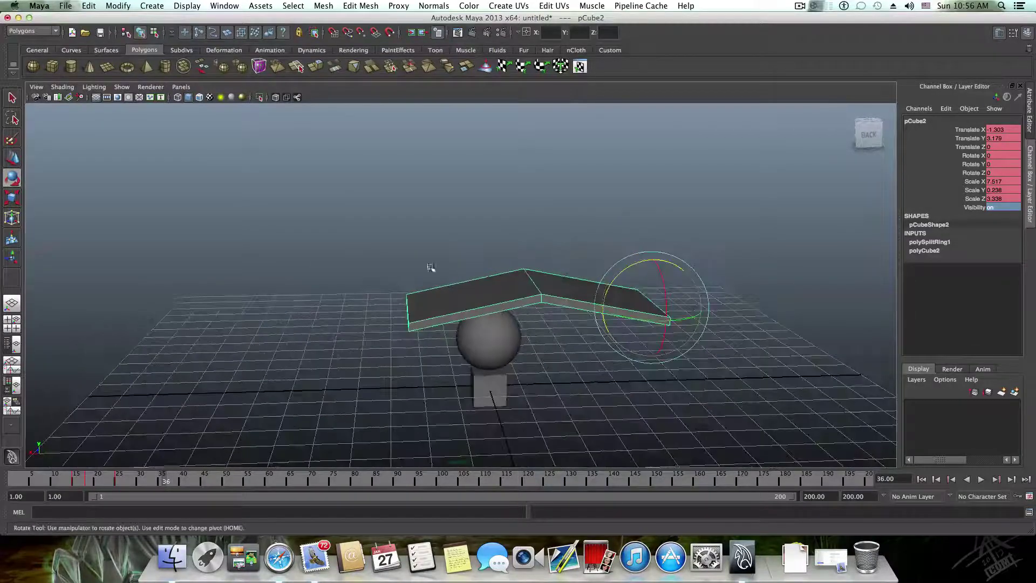
{"action": "left_click_drag", "start_coordinate": [442, 319], "coordinate": [421, 297], "text": "alt"}
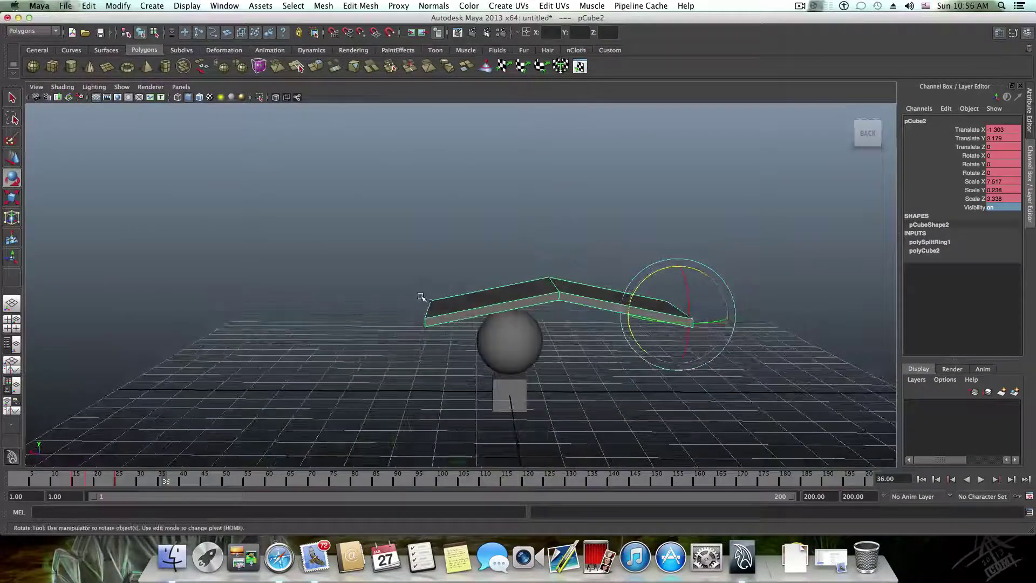
{"action": "middle_click_drag", "start_coordinate": [439, 332], "coordinate": [473, 333], "text": "alt"}
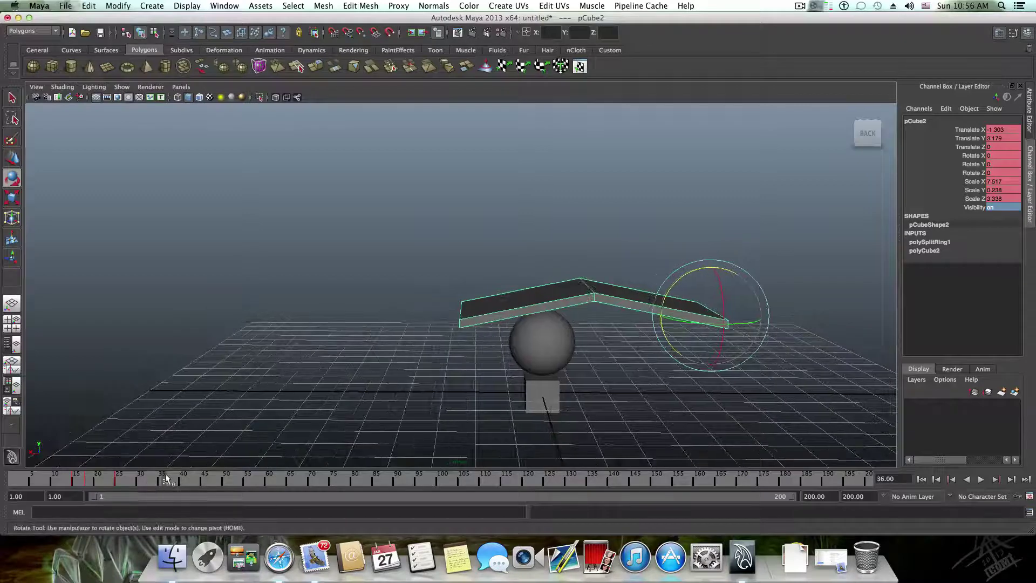
{"action": "key", "text": "alt+v"}
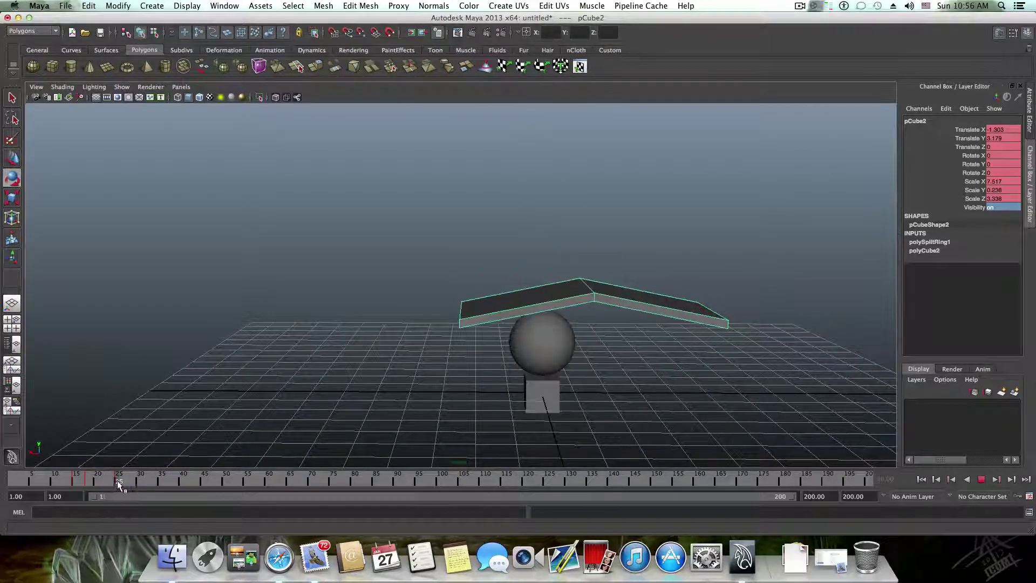
{"action": "left_click", "coordinate": [118, 482]}
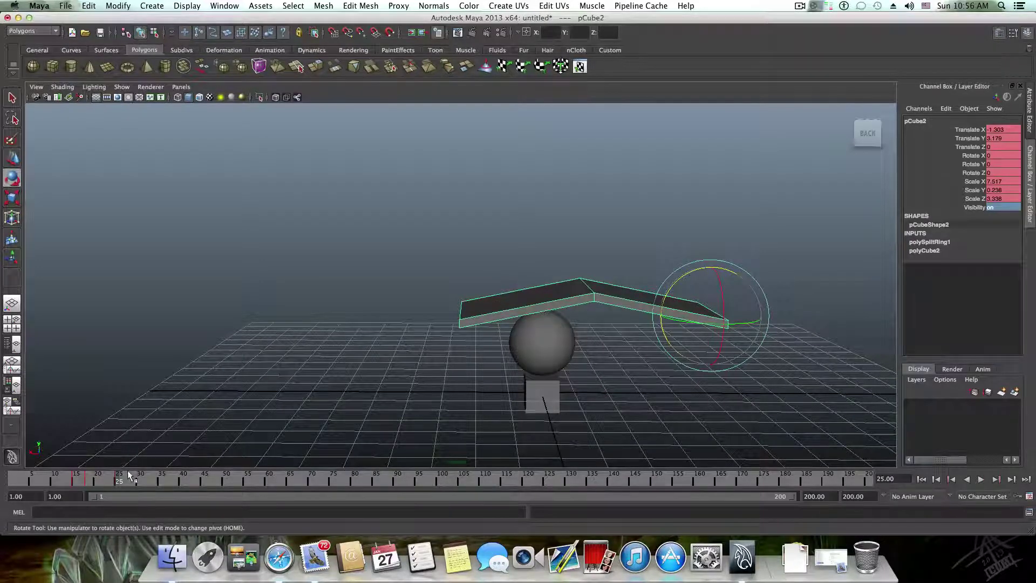
At frame 35, stretch the roof by moving its free end's vertices outward along X, and key those vertices.
{"action": "key", "text": "alt+v"}
{"action": "mouse_move", "coordinate": [149, 479]}
{"action": "left_mouse_down"}
{"action": "mouse_move", "coordinate": [179, 481]}
{"action": "mouse_move", "coordinate": [159, 484]}
{"action": "left_mouse_up"}
{"action": "right_click_drag", "start_coordinate": [486, 313], "coordinate": [435, 308]}
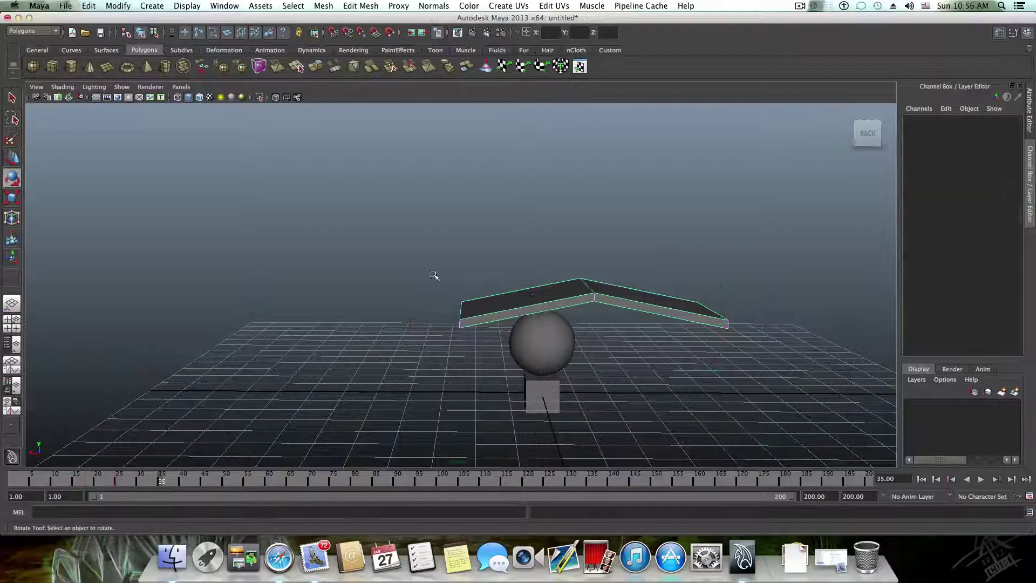
{"action": "left_click_drag", "start_coordinate": [435, 275], "coordinate": [475, 401]}
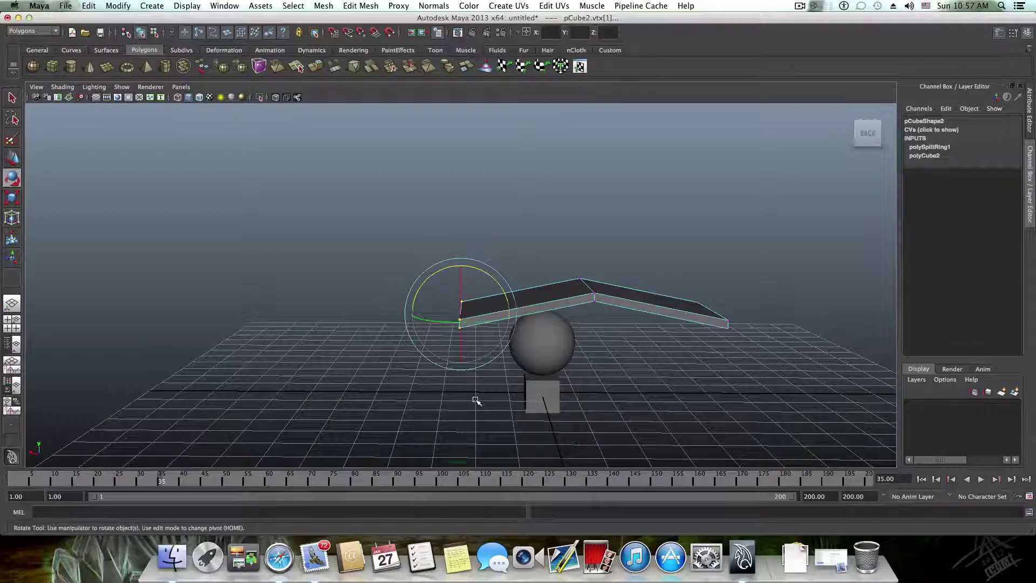
{"action": "left_click", "coordinate": [12, 157]}
{"action": "left_click_drag", "start_coordinate": [420, 316], "coordinate": [241, 305]}
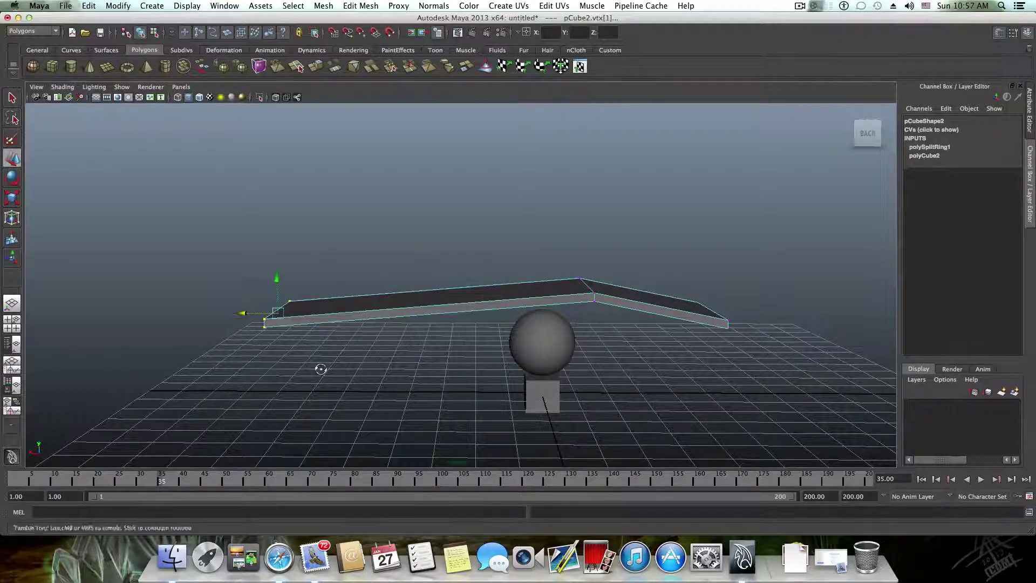
{"action": "mouse_move", "coordinate": [321, 365]}
{"action": "left_mouse_down", "text": "alt"}
{"action": "mouse_move", "coordinate": [367, 365]}
{"action": "mouse_move", "coordinate": [324, 369]}
{"action": "left_mouse_up", "text": "alt"}
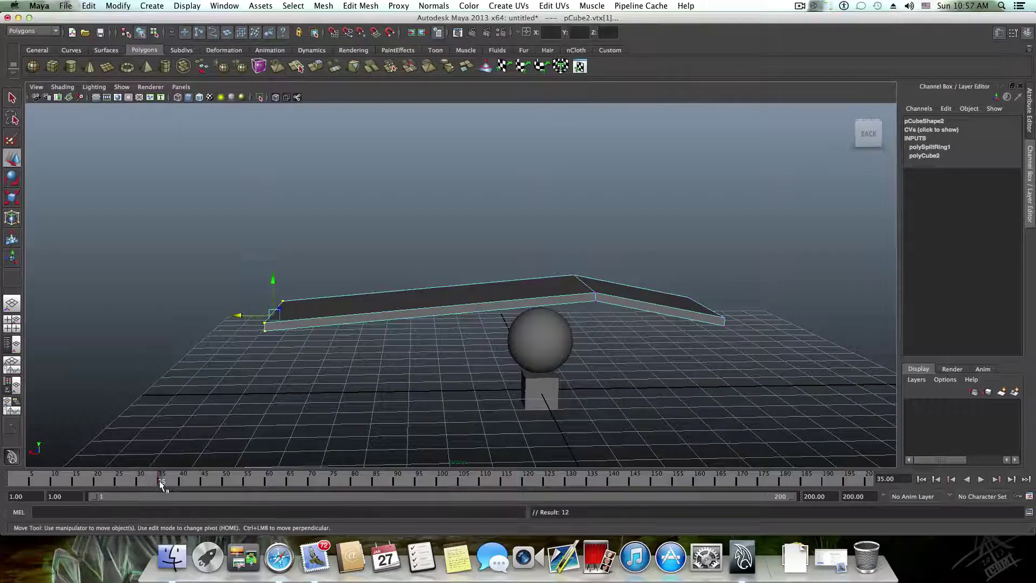
Replay the animation from the start to check the keyed roof vertices around frame 35.
{"action": "mouse_move", "coordinate": [162, 482]}
{"action": "left_mouse_down"}
{"action": "mouse_move", "coordinate": [119, 481]}
{"action": "mouse_move", "coordinate": [160, 486]}
{"action": "left_mouse_up"}
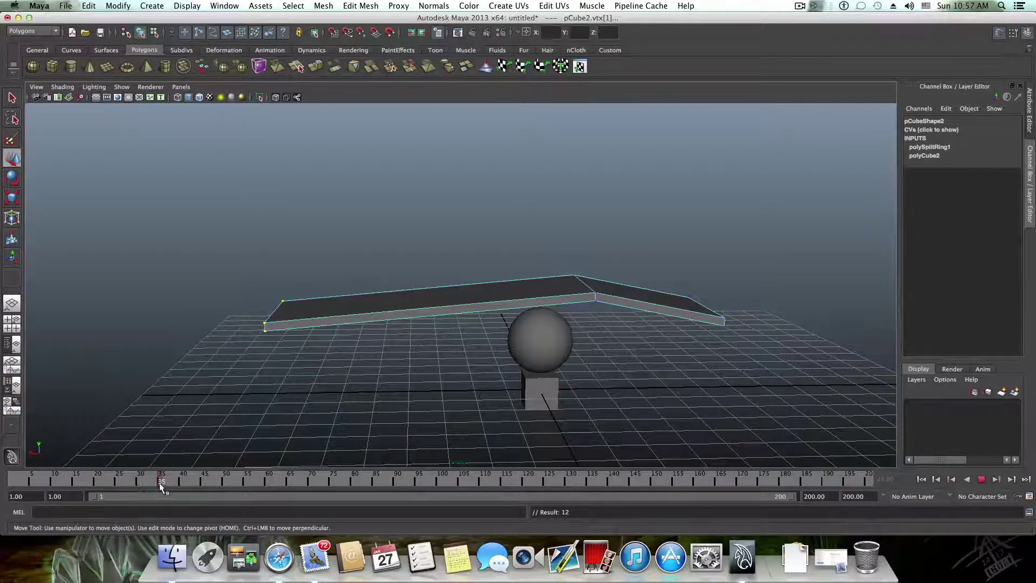
{"action": "left_click", "coordinate": [921, 479]}
{"action": "left_click", "coordinate": [986, 480]}
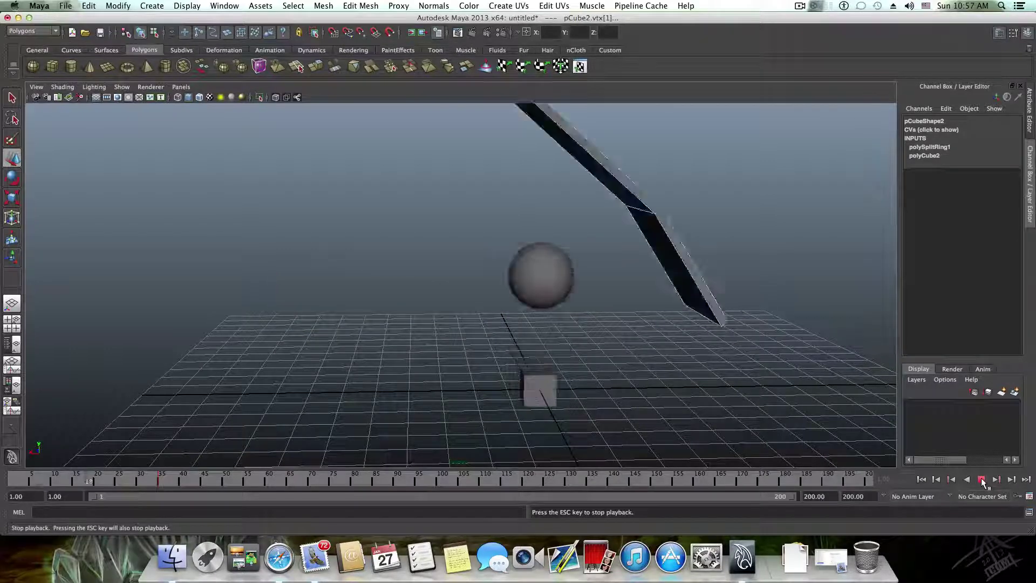
{"action": "left_click", "coordinate": [982, 480]}
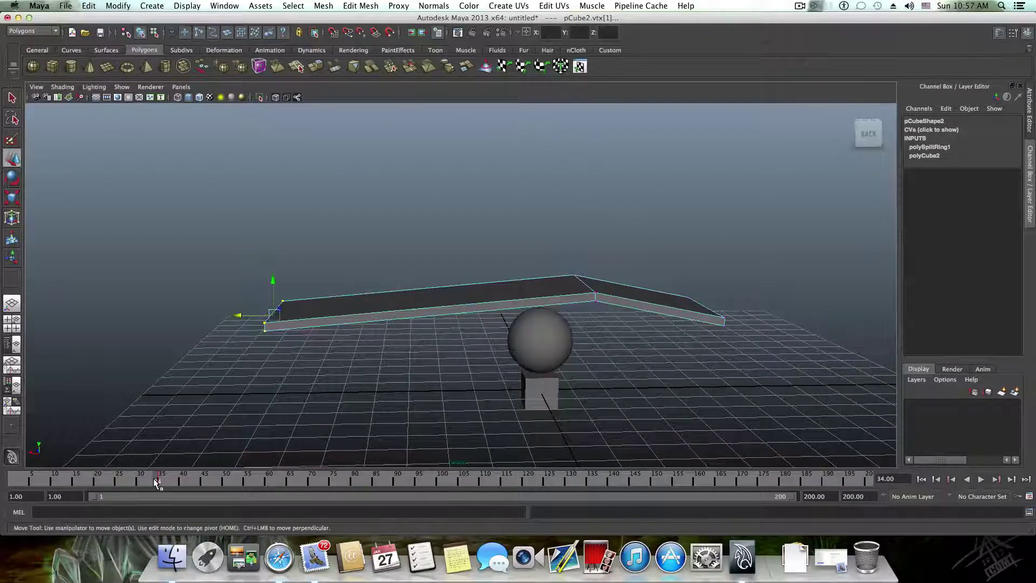
{"action": "key", "text": "alt+v"}
{"action": "key", "text": "alt+v"}
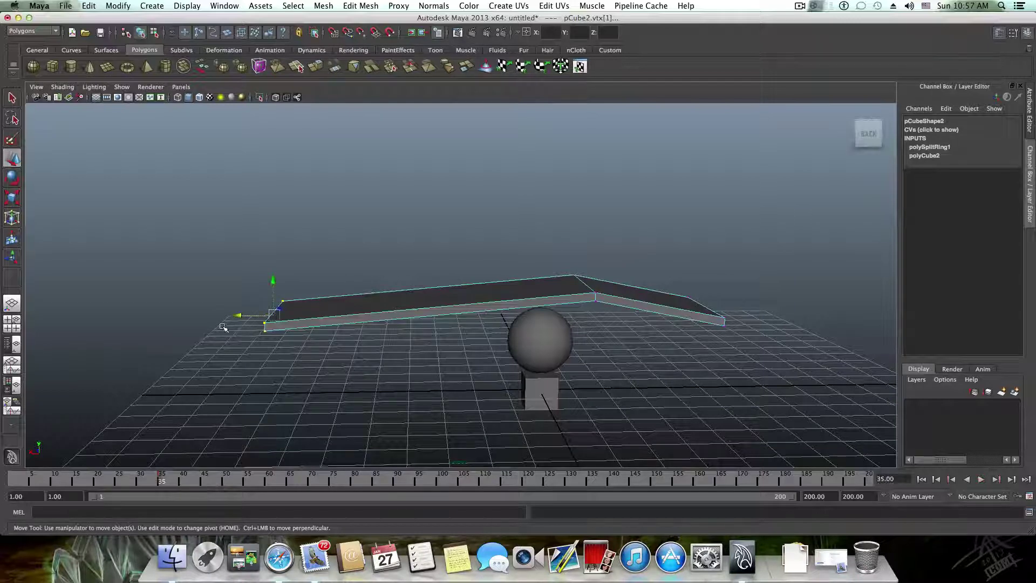
At frame 25, move the roof's end vertices back inward, key them, and return to object mode.
{"action": "key", "text": "alt+v"}
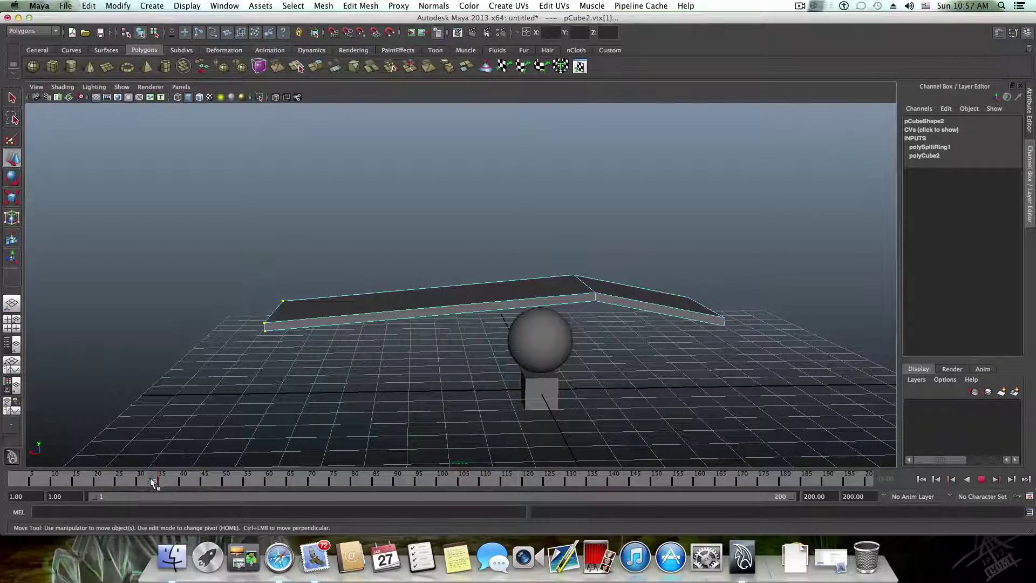
{"action": "left_click", "coordinate": [117, 481]}
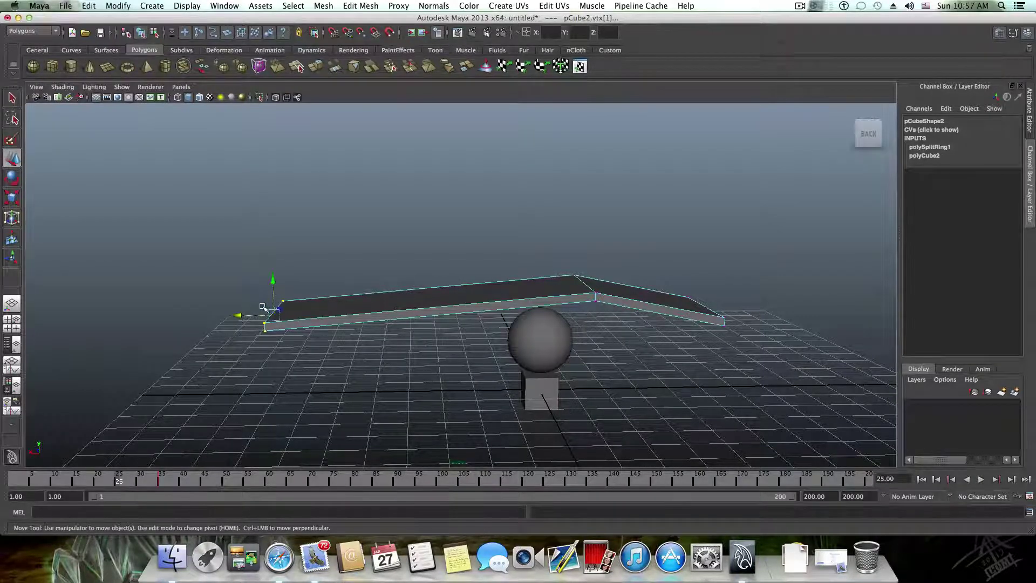
{"action": "left_click_drag", "start_coordinate": [264, 308], "coordinate": [446, 318]}
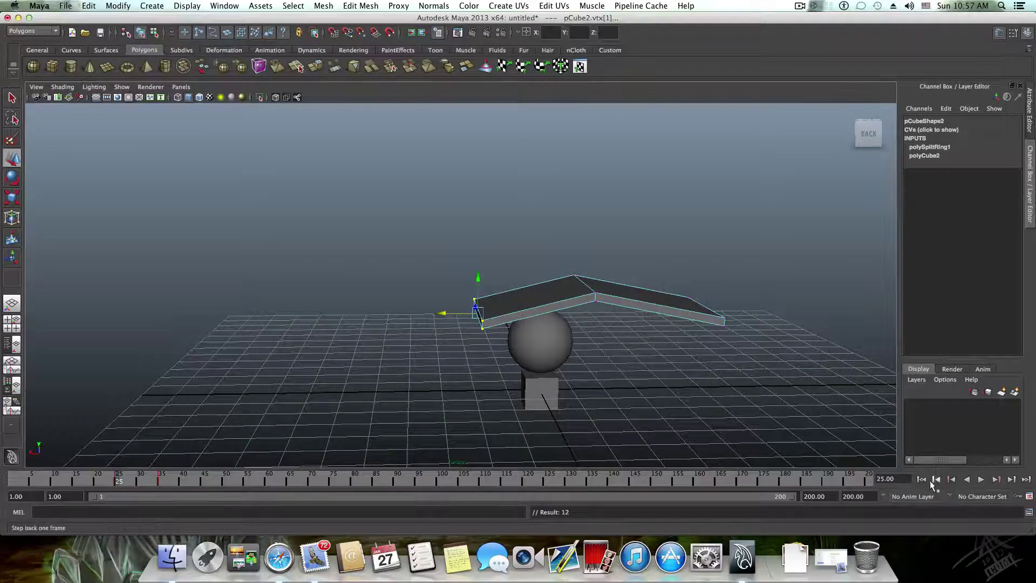
{"action": "key", "text": "F8"}
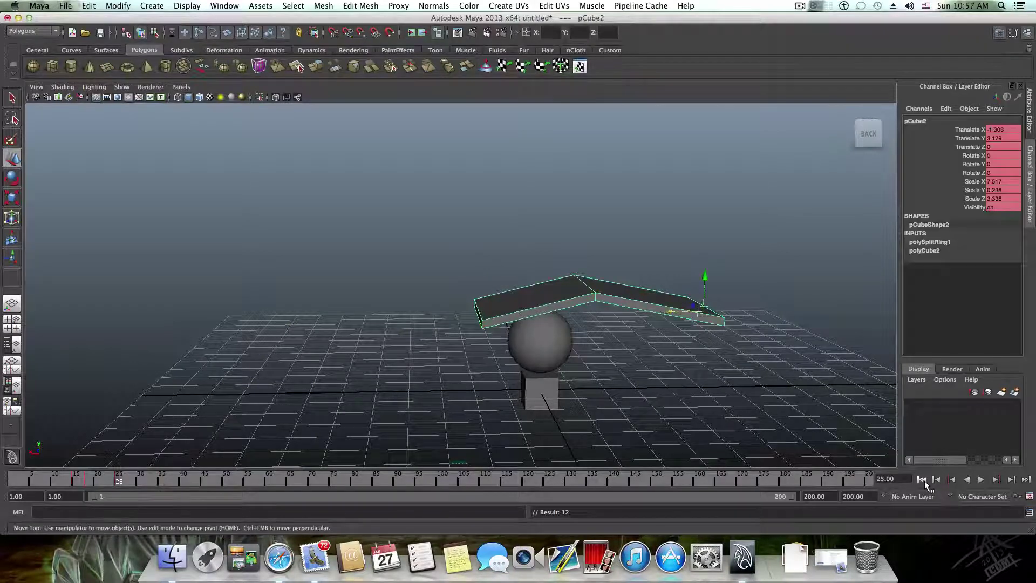
Play the whole animation from the start to review the roof extending after it lands on the sphere.
{"action": "left_click", "coordinate": [921, 479]}
{"action": "left_click", "coordinate": [981, 479]}
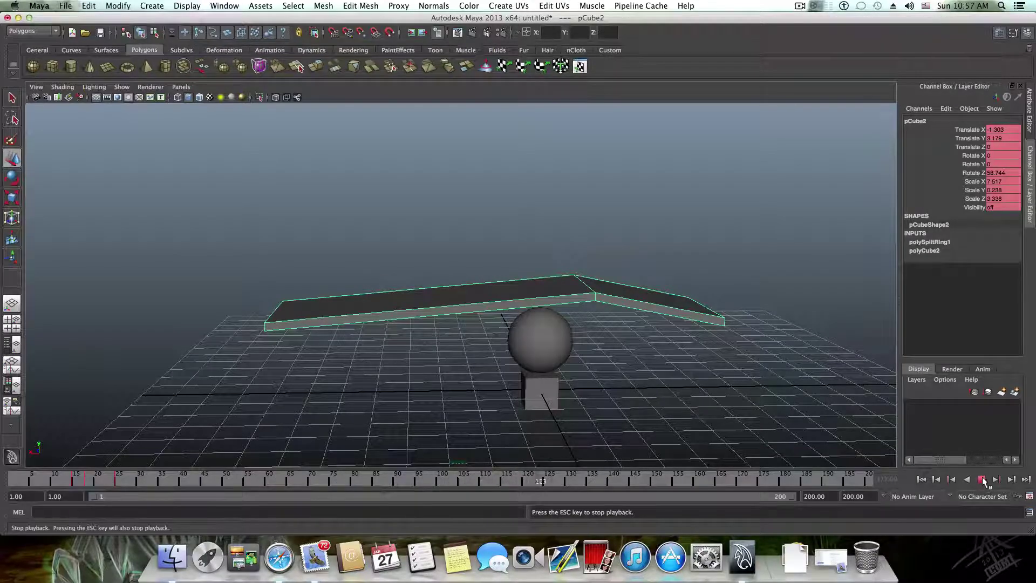
{"action": "left_click", "coordinate": [981, 479]}
{"action": "left_click_drag", "start_coordinate": [705, 277], "coordinate": [650, 299], "text": "alt"}
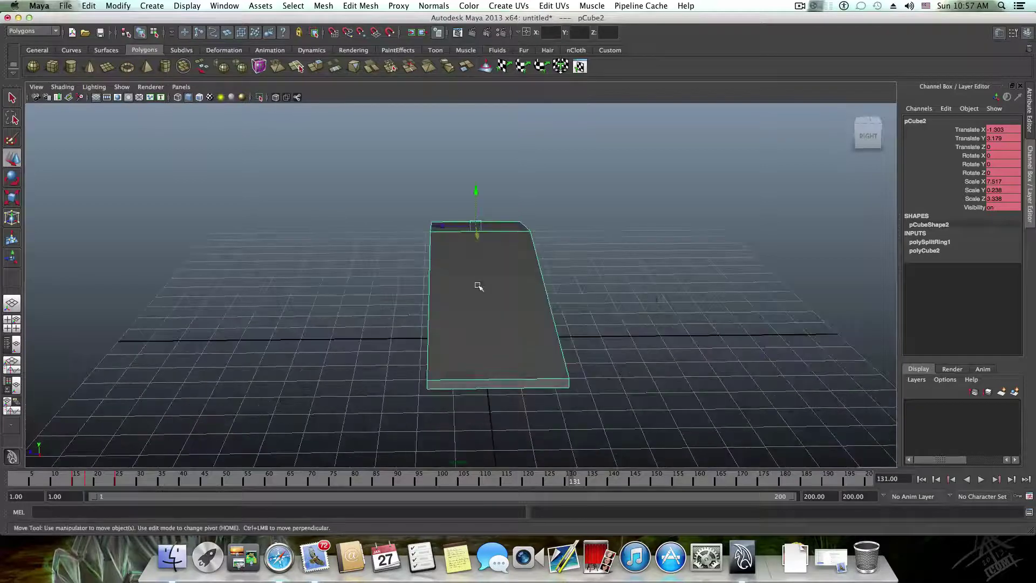
Show the attributes of the roof's blinn1 material.
{"action": "right_click_drag", "start_coordinate": [527, 286], "coordinate": [603, 448]}
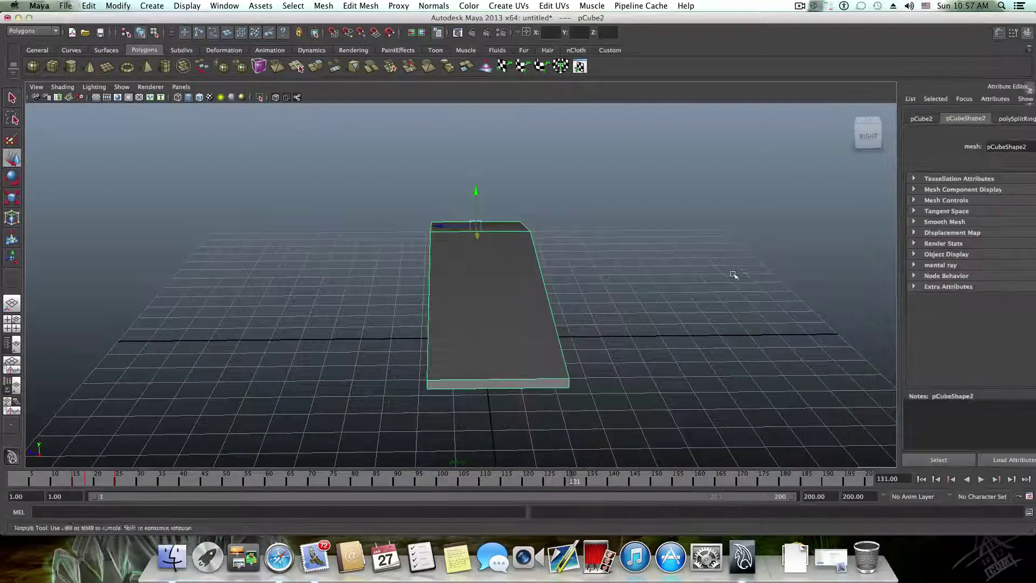
{"action": "left_click_drag", "start_coordinate": [731, 273], "coordinate": [650, 268], "text": "alt"}
{"action": "left_click", "coordinate": [998, 118]}
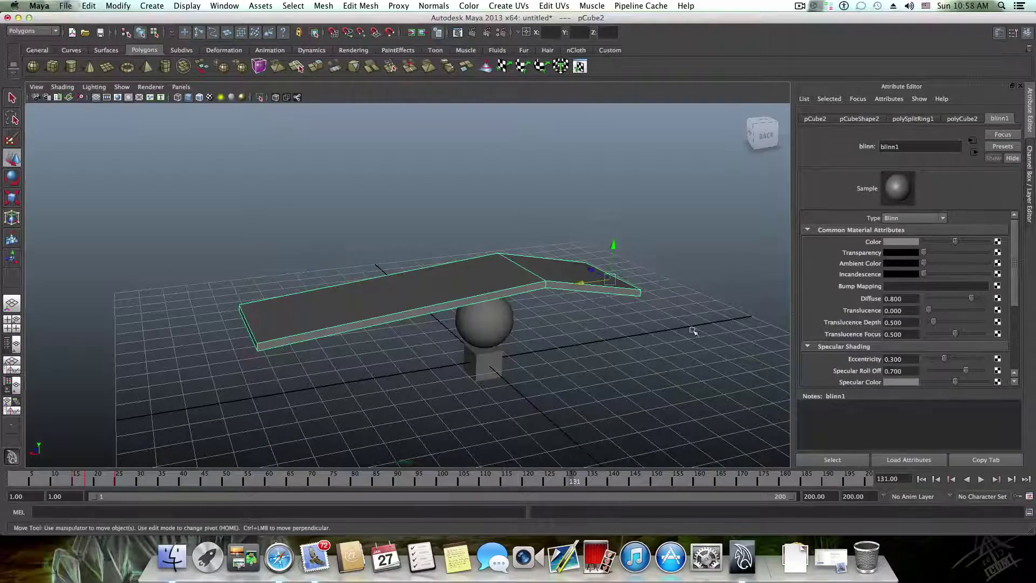
{"action": "left_click_drag", "start_coordinate": [694, 328], "coordinate": [520, 350], "text": "alt"}
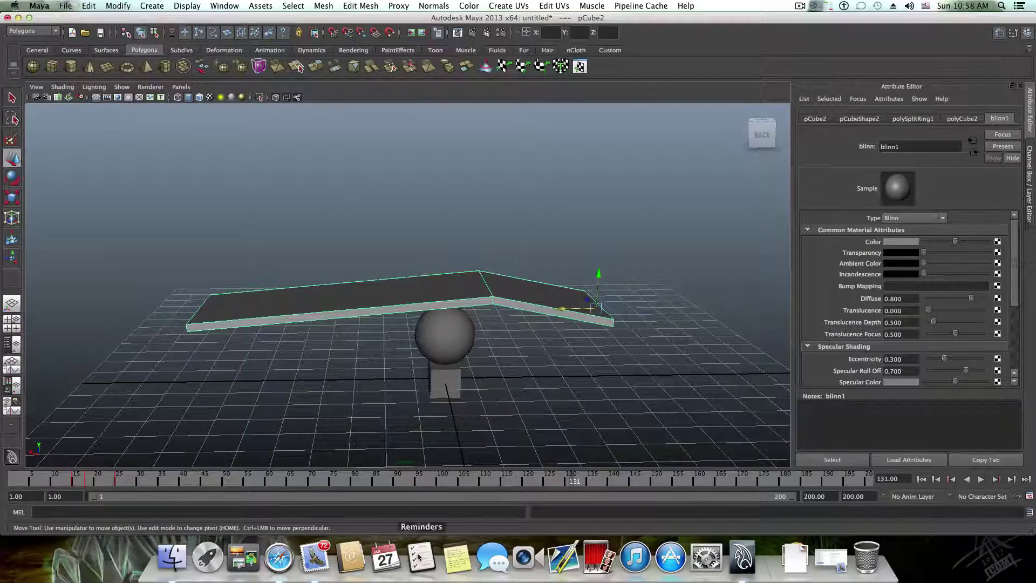
Set a key on the roof material's black Transparency at frame 35.
{"action": "mouse_move", "coordinate": [162, 487]}
{"action": "left_mouse_down"}
{"action": "mouse_move", "coordinate": [77, 484]}
{"action": "mouse_move", "coordinate": [160, 483]}
{"action": "left_mouse_up"}
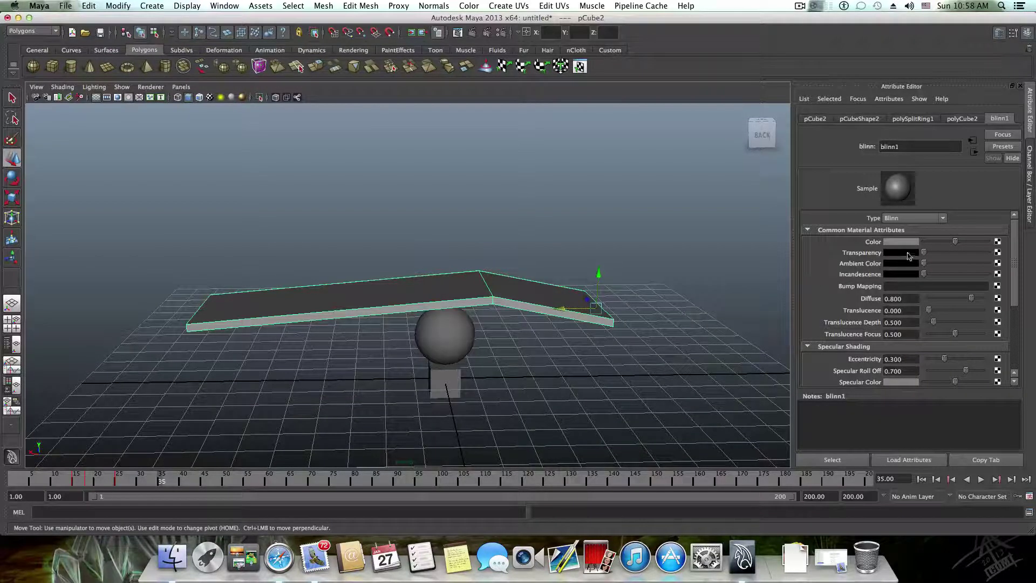
{"action": "right_click", "coordinate": [844, 251]}
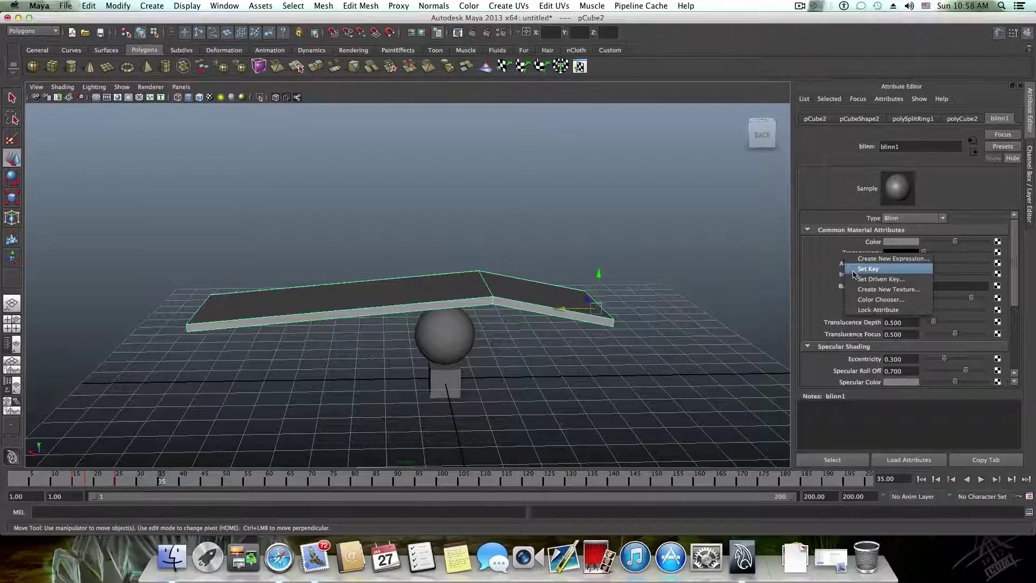
{"action": "left_click", "coordinate": [852, 270]}
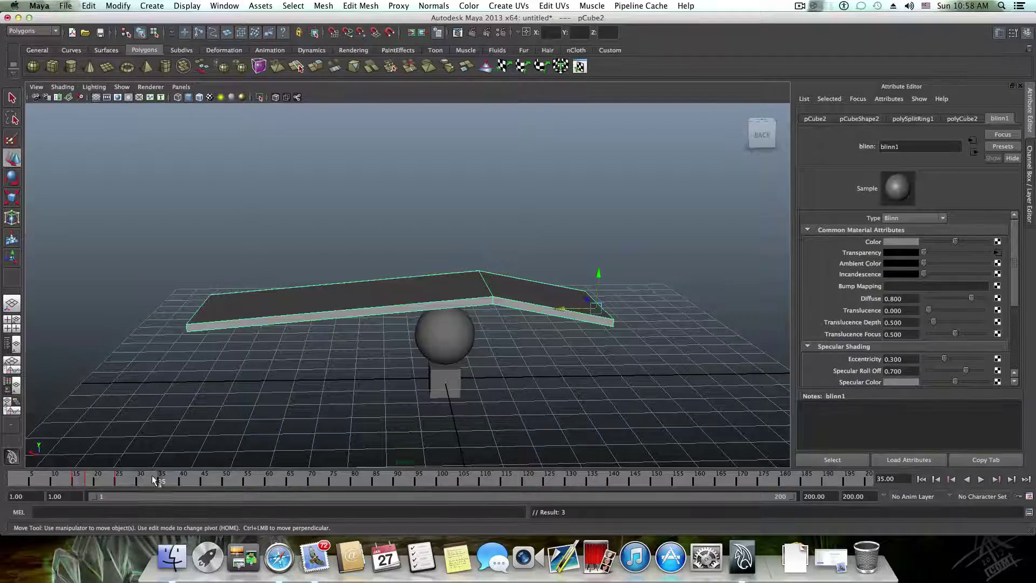
At frame 27, set the roof material's Transparency to fully white, key it, and play the animation to review the fade.
{"action": "key", "text": "alt+v"}
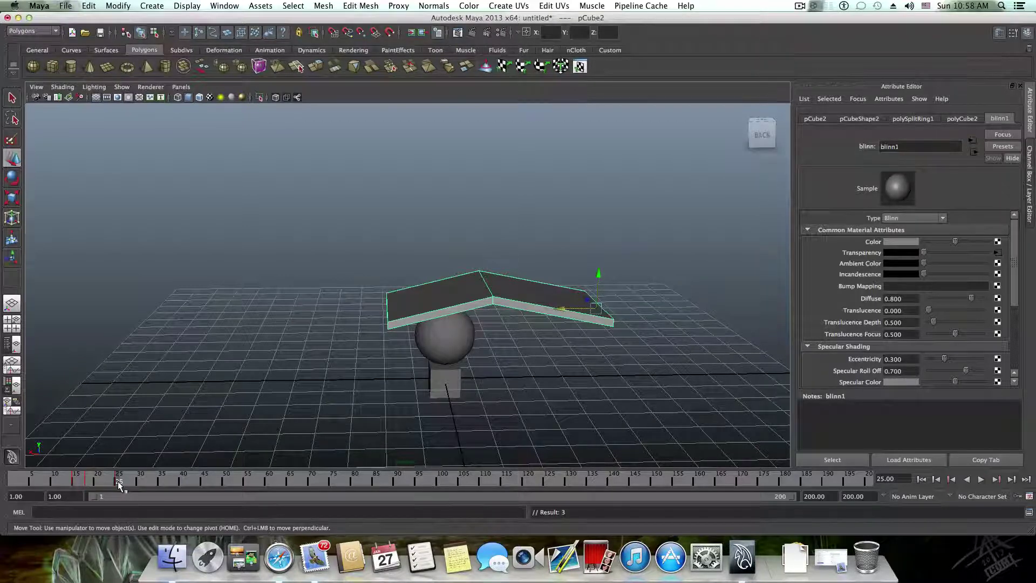
{"action": "left_click", "coordinate": [126, 482]}
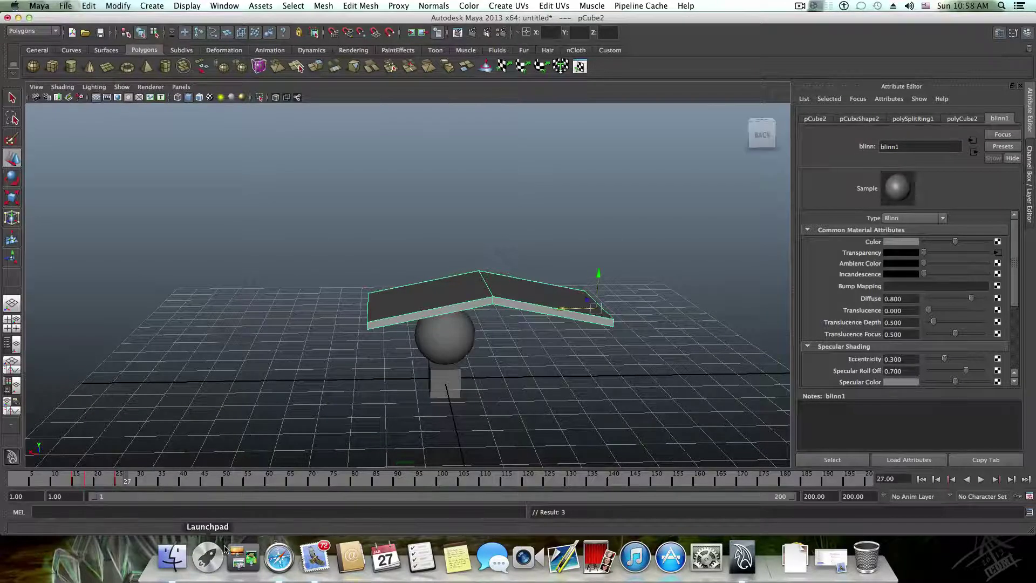
{"action": "left_click_drag", "start_coordinate": [923, 252], "coordinate": [987, 259]}
{"action": "right_click", "coordinate": [863, 253]}
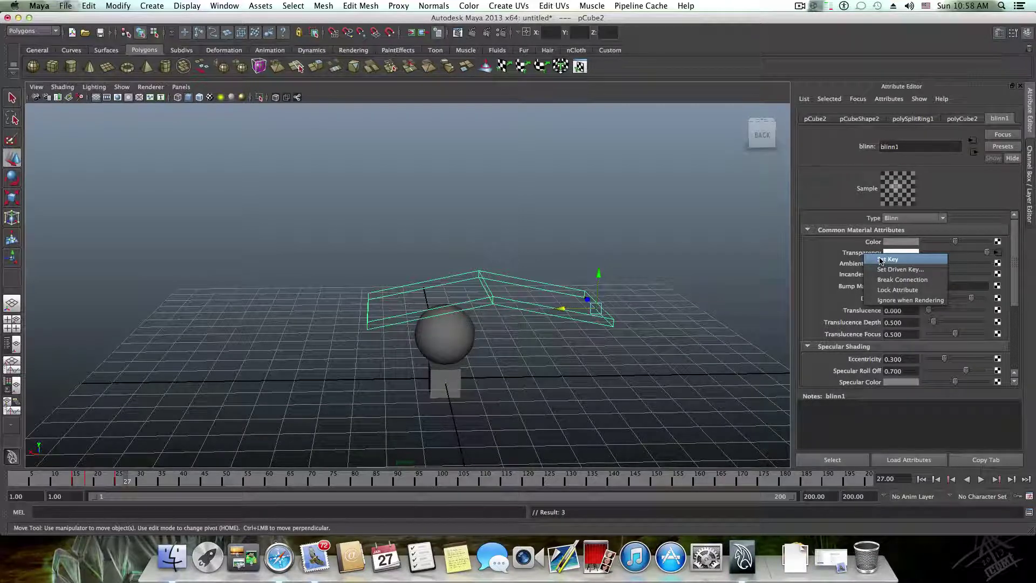
{"action": "left_click", "coordinate": [881, 260]}
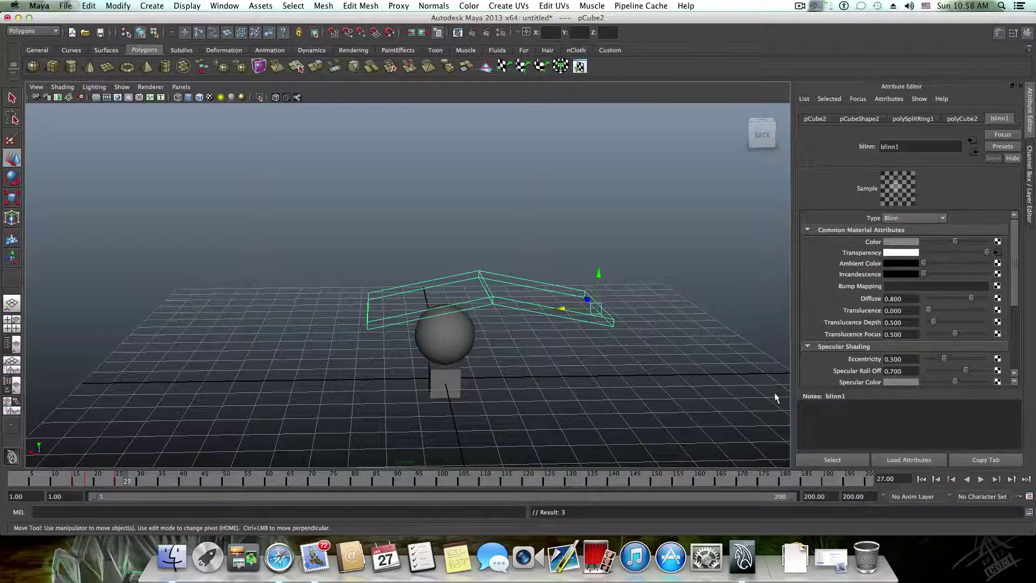
{"action": "key", "text": "alt+v"}
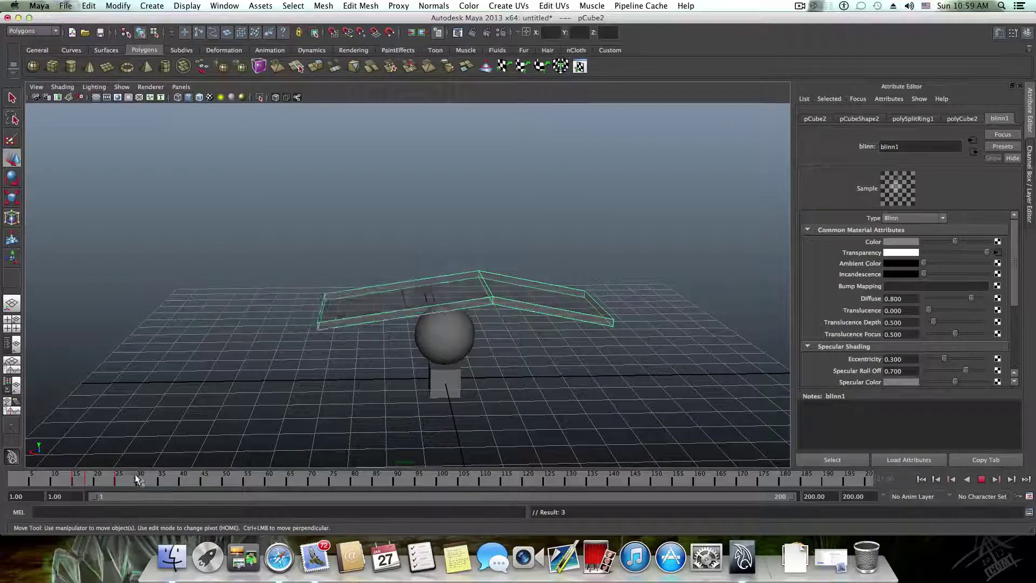
{"action": "key", "text": "alt+v"}
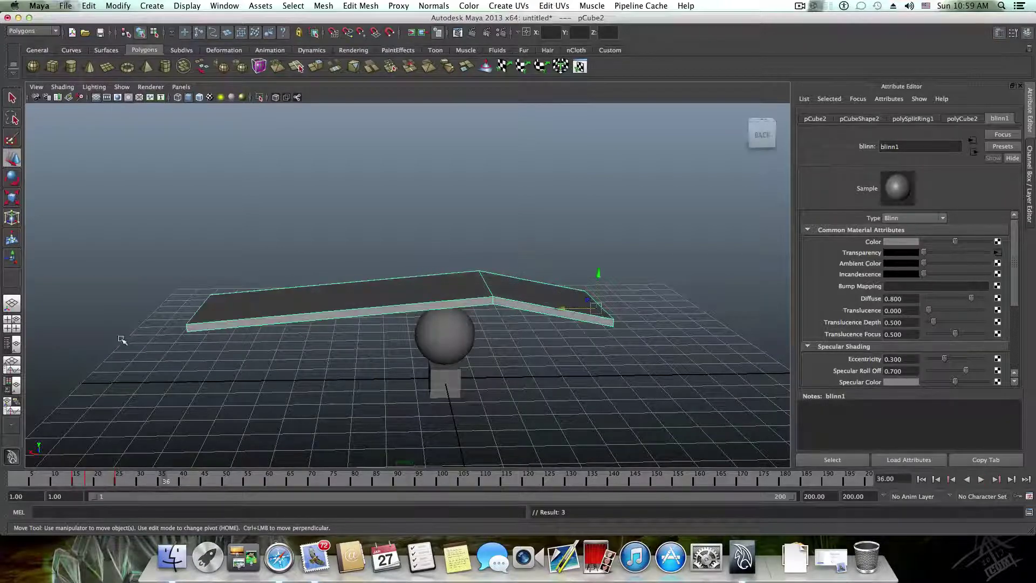
Examine the stacked cube, sphere and extended roof from the back, front, side and above at frame 36.
{"action": "left_click_drag", "start_coordinate": [121, 340], "coordinate": [283, 362], "text": "alt"}
{"action": "left_click_drag", "start_coordinate": [212, 365], "coordinate": [387, 344], "text": "alt"}
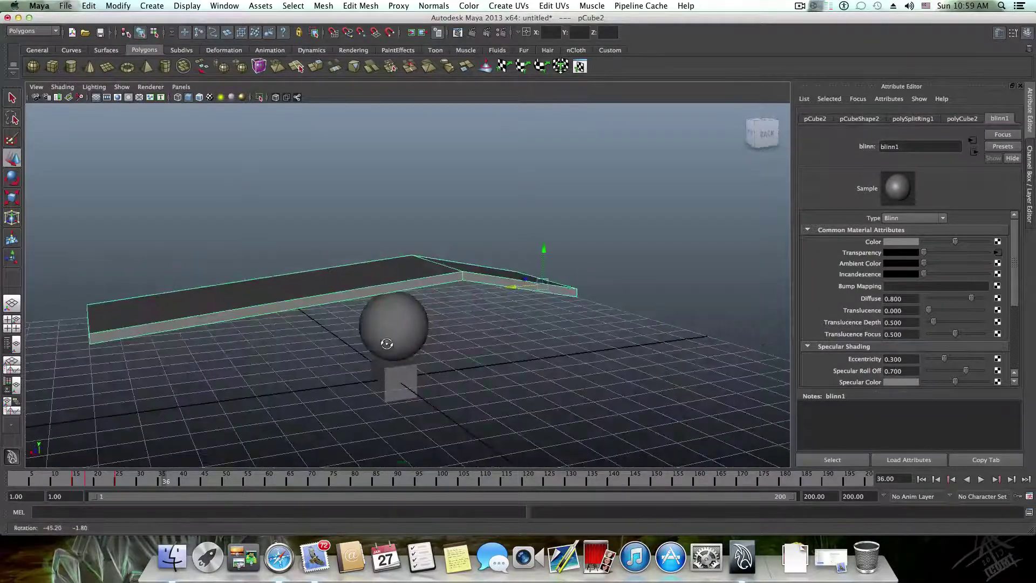
{"action": "left_click_drag", "start_coordinate": [447, 331], "coordinate": [432, 360], "text": "alt"}
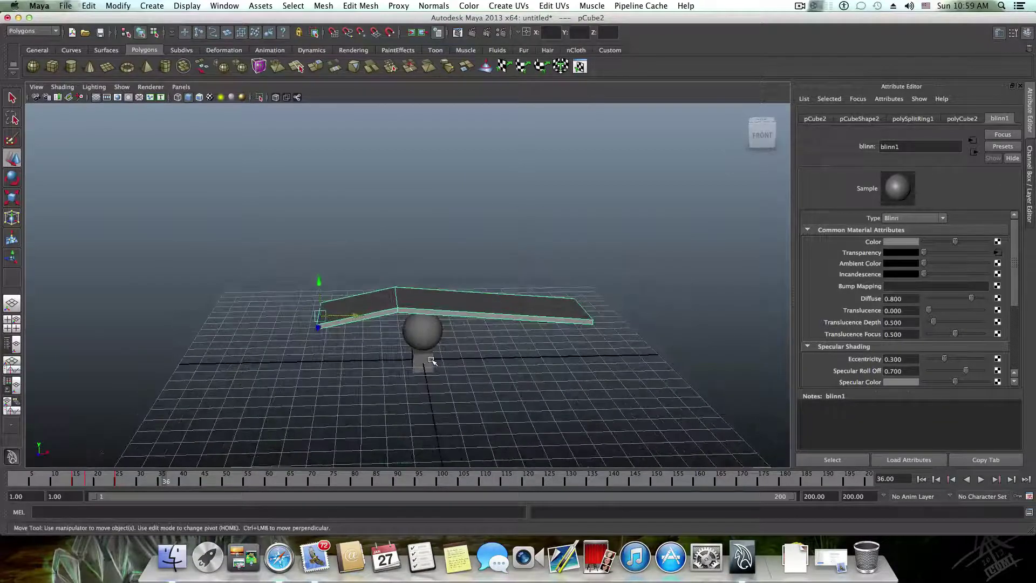
{"action": "right_click_drag", "start_coordinate": [432, 361], "coordinate": [454, 386], "text": "alt"}
{"action": "left_click_drag", "start_coordinate": [454, 385], "coordinate": [441, 364], "text": "alt"}
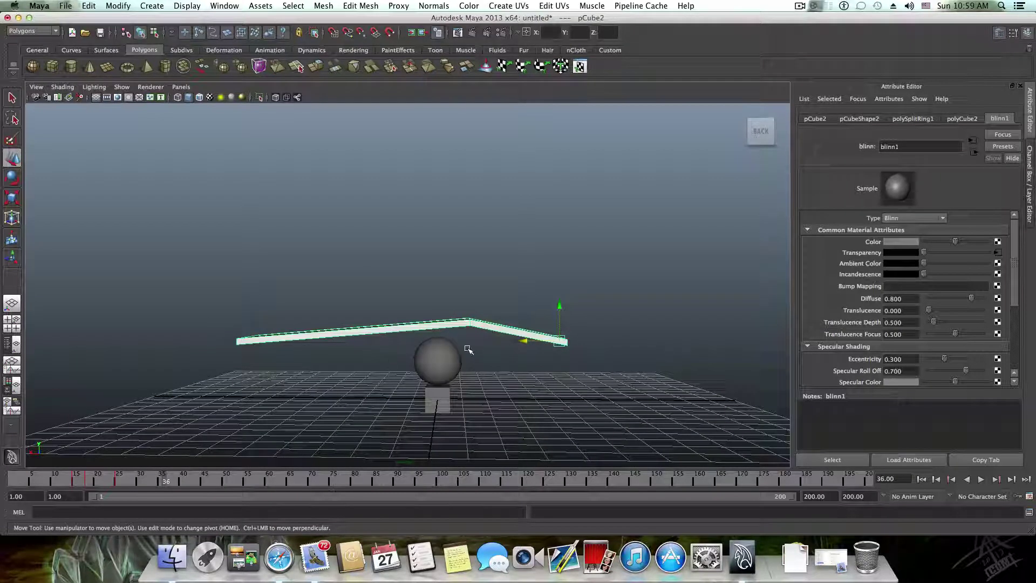
{"action": "left_click_drag", "start_coordinate": [412, 292], "coordinate": [416, 309], "text": "alt"}
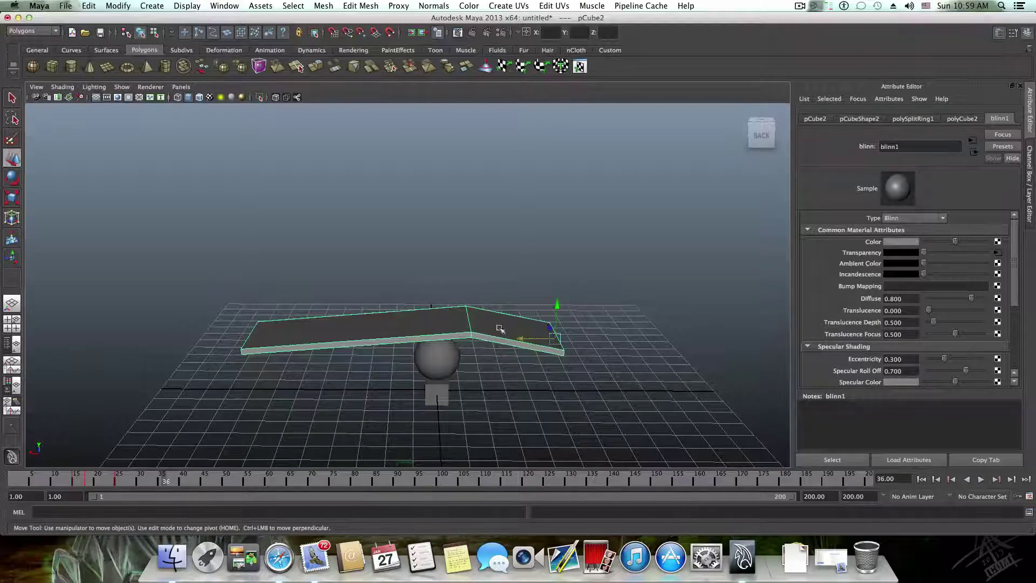
{"action": "scroll", "coordinate": [439, 402], "scroll_direction": "down", "scroll_amount": 3}
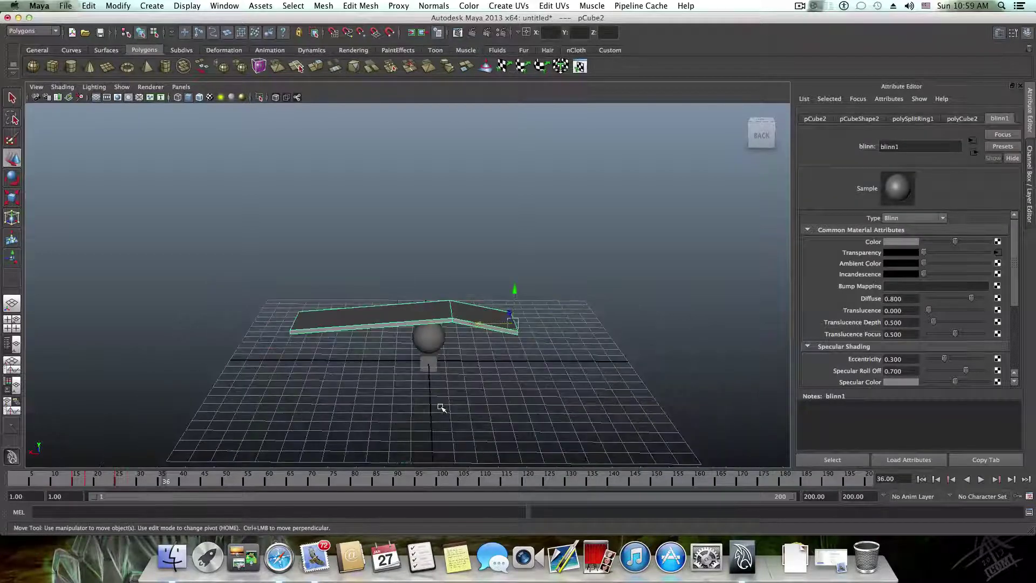
{"action": "left_click_drag", "start_coordinate": [423, 367], "coordinate": [421, 382], "text": "alt"}
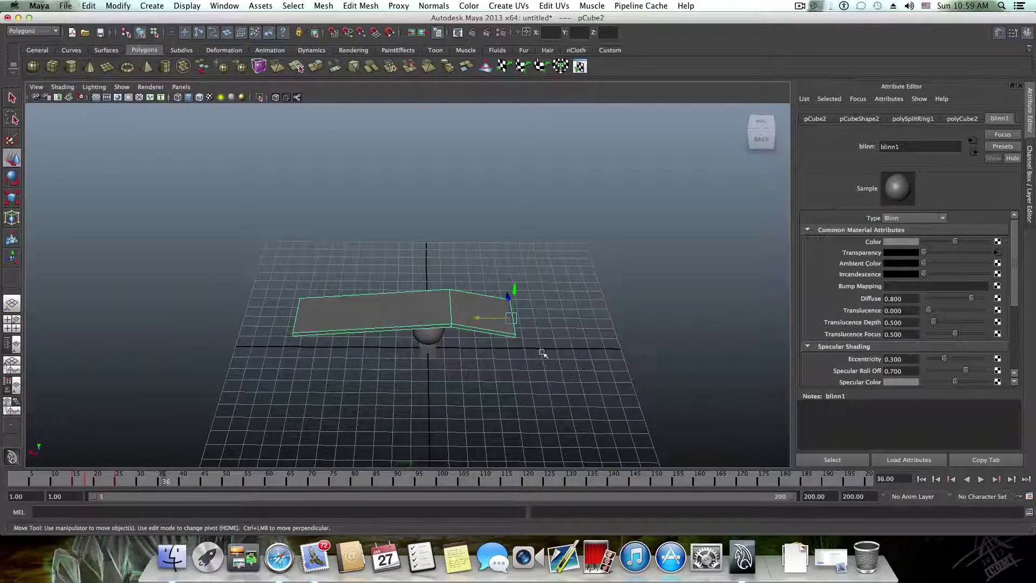
{"action": "left_click_drag", "start_coordinate": [513, 351], "coordinate": [724, 351], "text": "alt"}
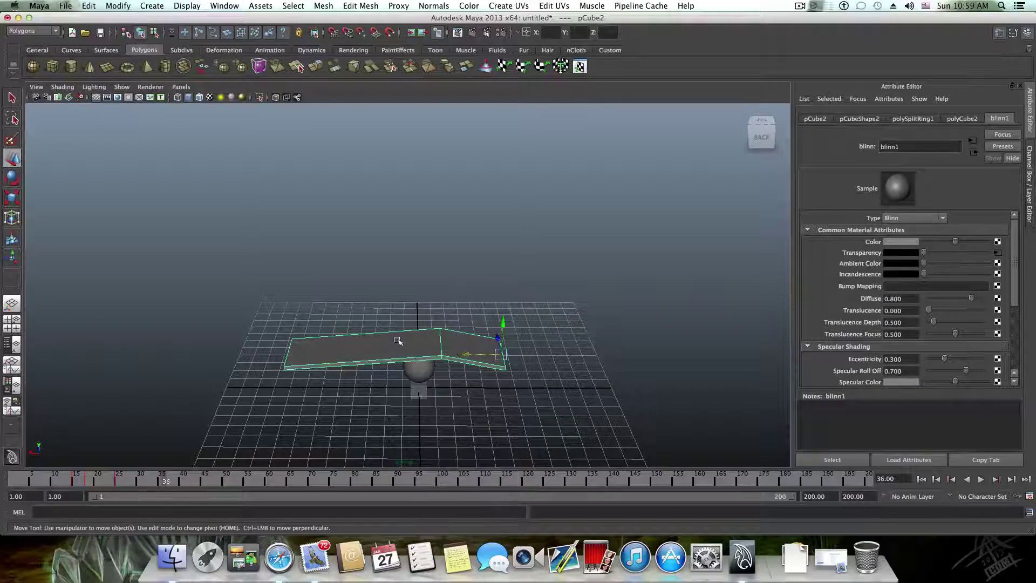
{"action": "middle_click_drag", "start_coordinate": [413, 354], "coordinate": [428, 343], "text": "alt"}
{"action": "left_click_drag", "start_coordinate": [428, 343], "coordinate": [435, 331], "text": "alt"}
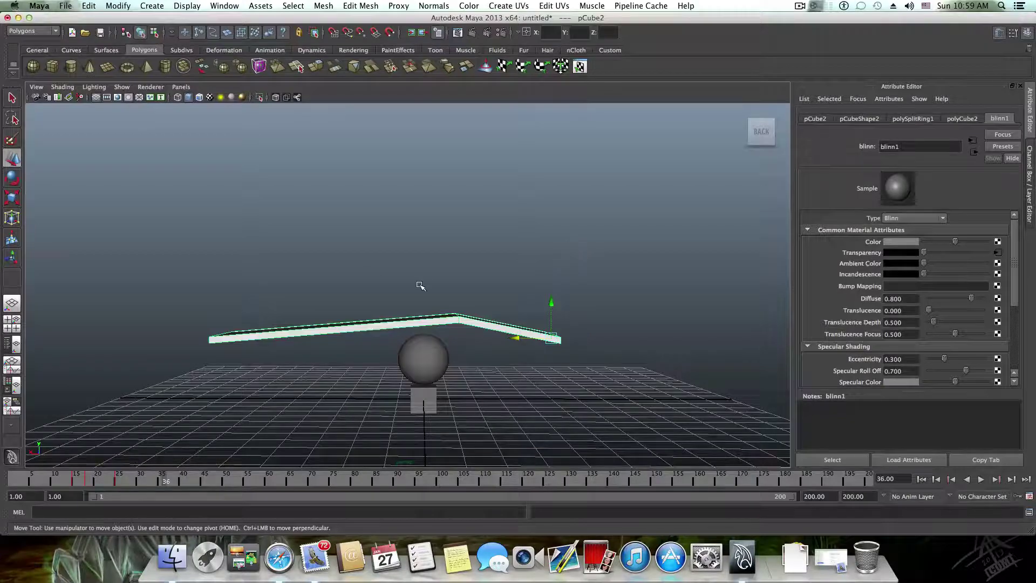
{"action": "left_click_drag", "start_coordinate": [407, 308], "coordinate": [316, 337], "text": "alt"}
{"action": "left_click_drag", "start_coordinate": [480, 340], "coordinate": [499, 394], "text": "alt"}
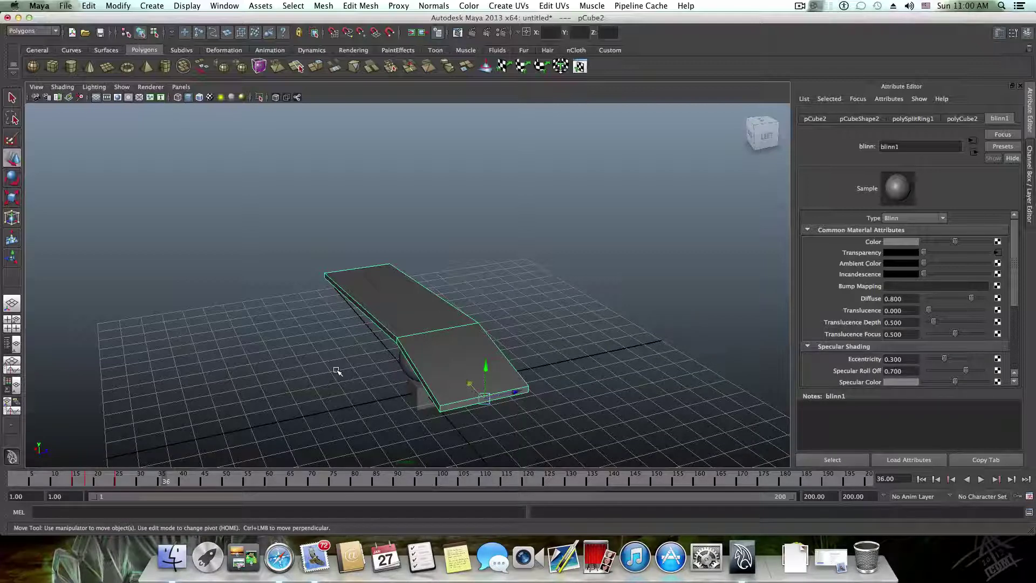
{"action": "scroll", "coordinate": [337, 371], "scroll_direction": "down", "scroll_amount": 3}
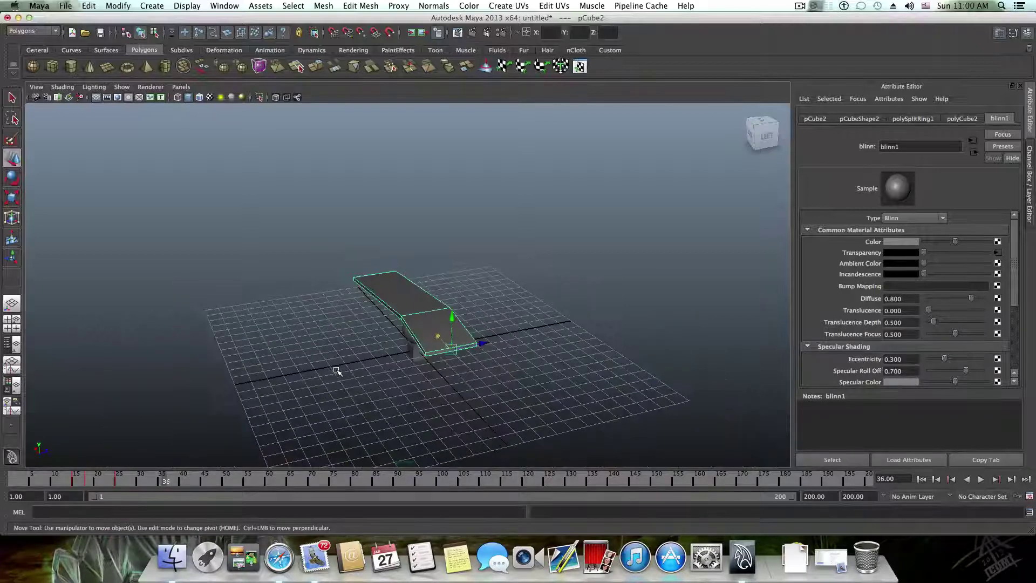
{"action": "scroll", "coordinate": [337, 371], "scroll_direction": "up", "scroll_amount": 2}
{"action": "left_click_drag", "start_coordinate": [337, 371], "coordinate": [402, 367], "text": "alt"}
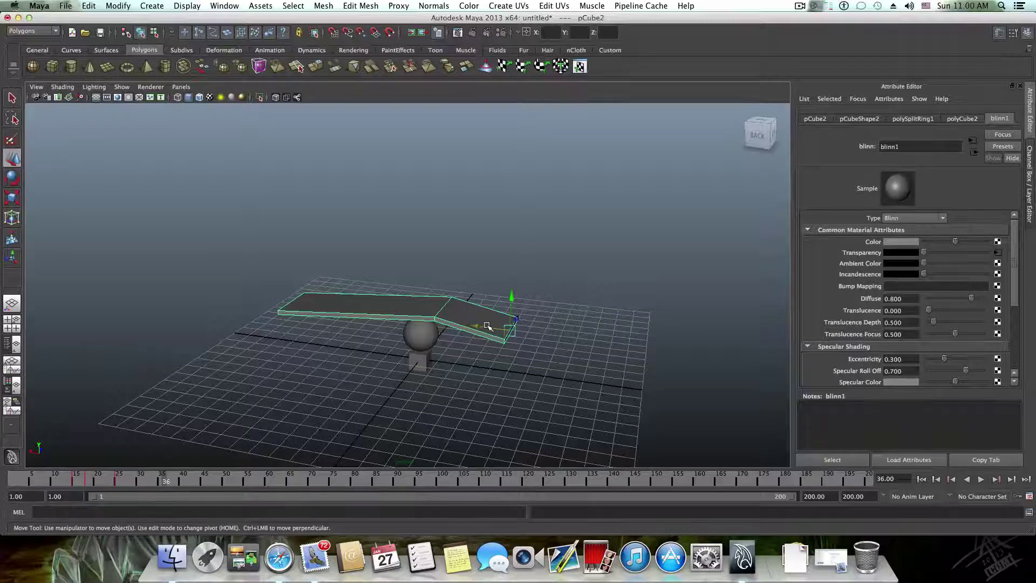
{"action": "left_click_drag", "start_coordinate": [467, 354], "coordinate": [440, 377], "text": "alt"}
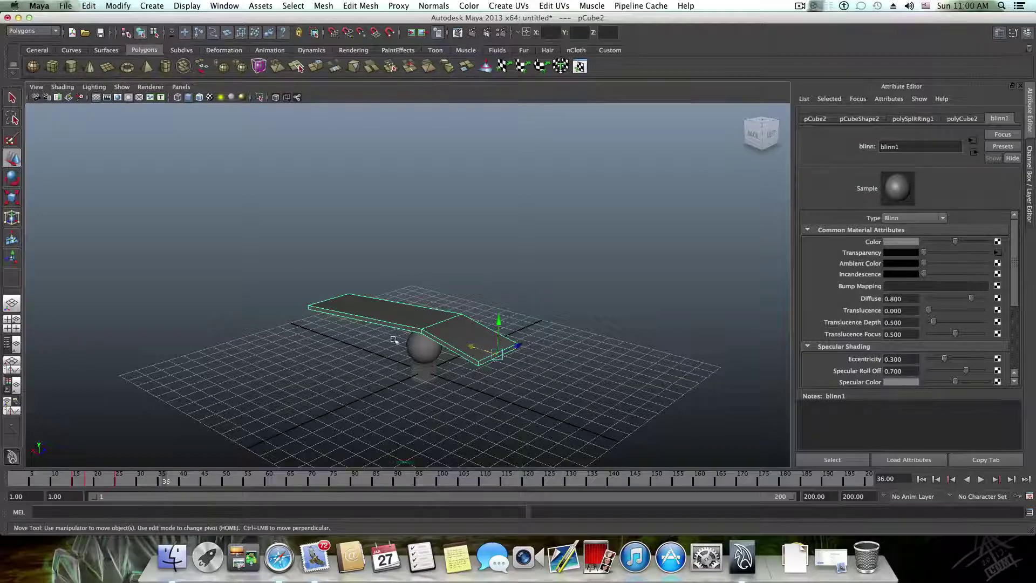
{"action": "left_click_drag", "start_coordinate": [395, 340], "coordinate": [400, 332], "text": "alt"}
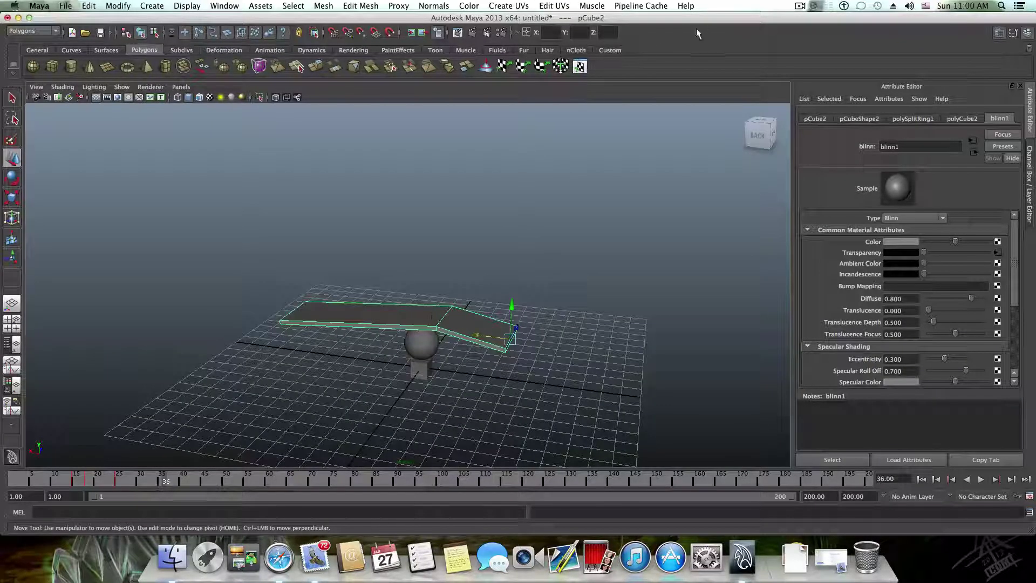
{"action": "left_click", "coordinate": [800, 6]}
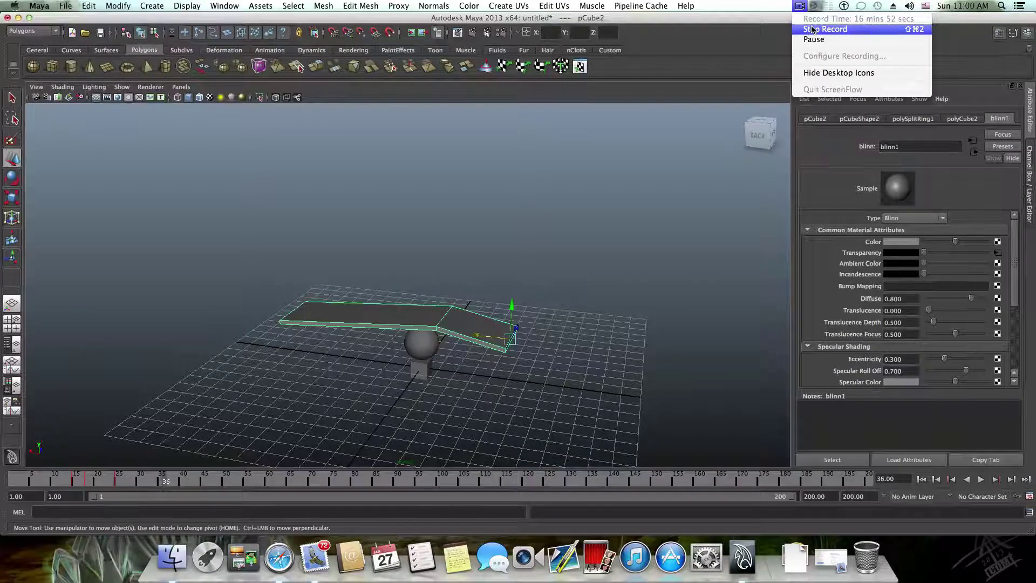
{"action": "left_click", "coordinate": [629, 166]}
{"action": "left_click", "coordinate": [800, 7]}
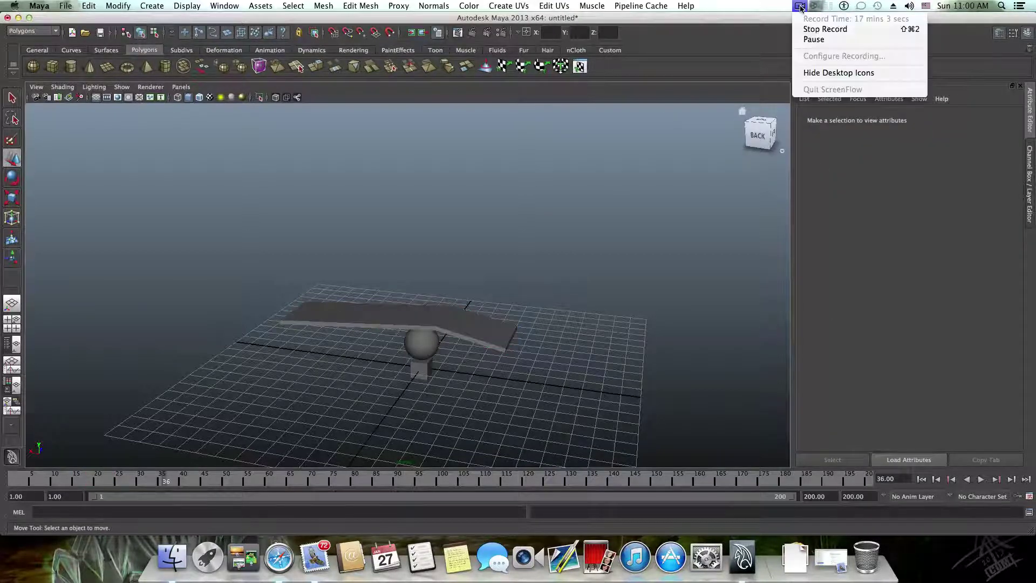